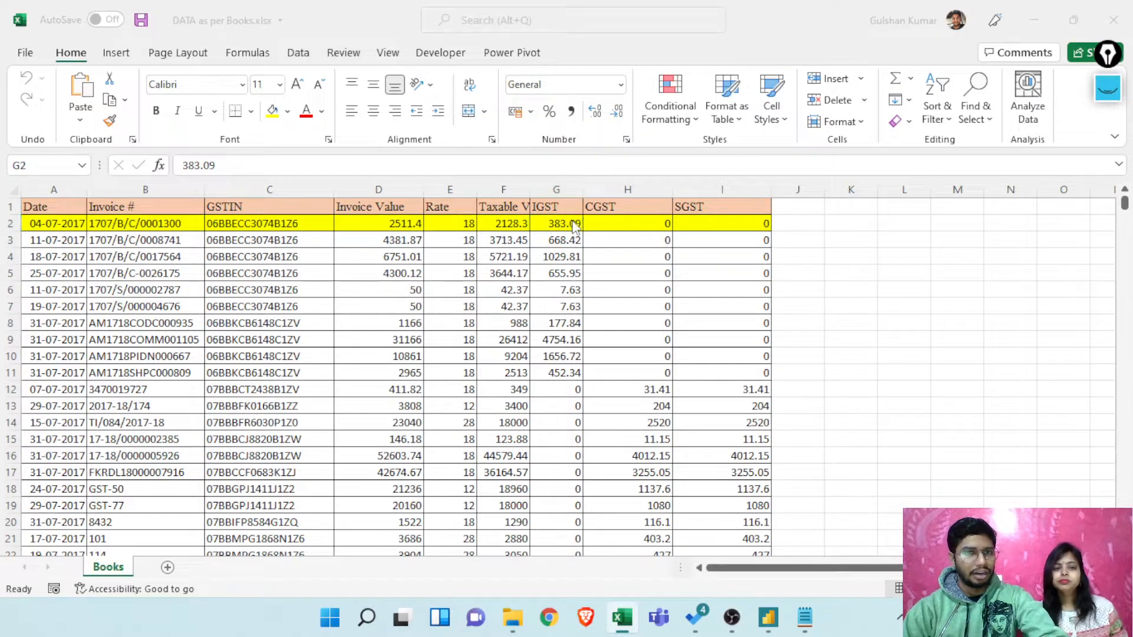
Step: Open 07AAFCXXXXXX1Z8_2017_Govt.xlsx and compare its b2b invoice number, GSTIN, date and value columns with the Books sheet
click(242, 262)
double_click(306, 148)
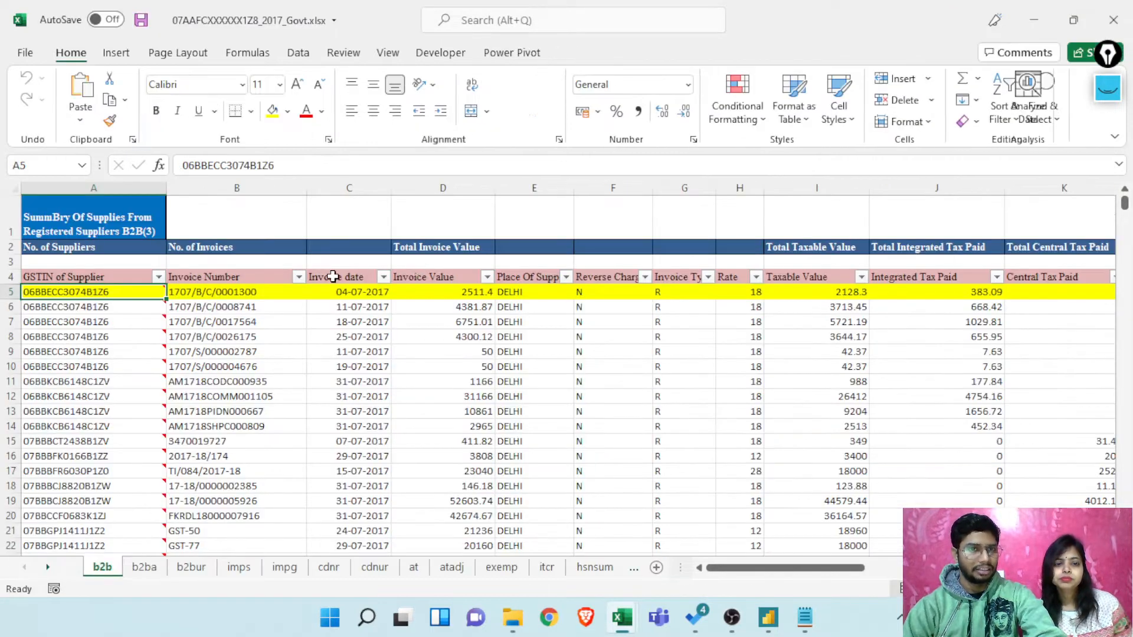
click(204, 321)
click(89, 334)
click(348, 320)
click(416, 306)
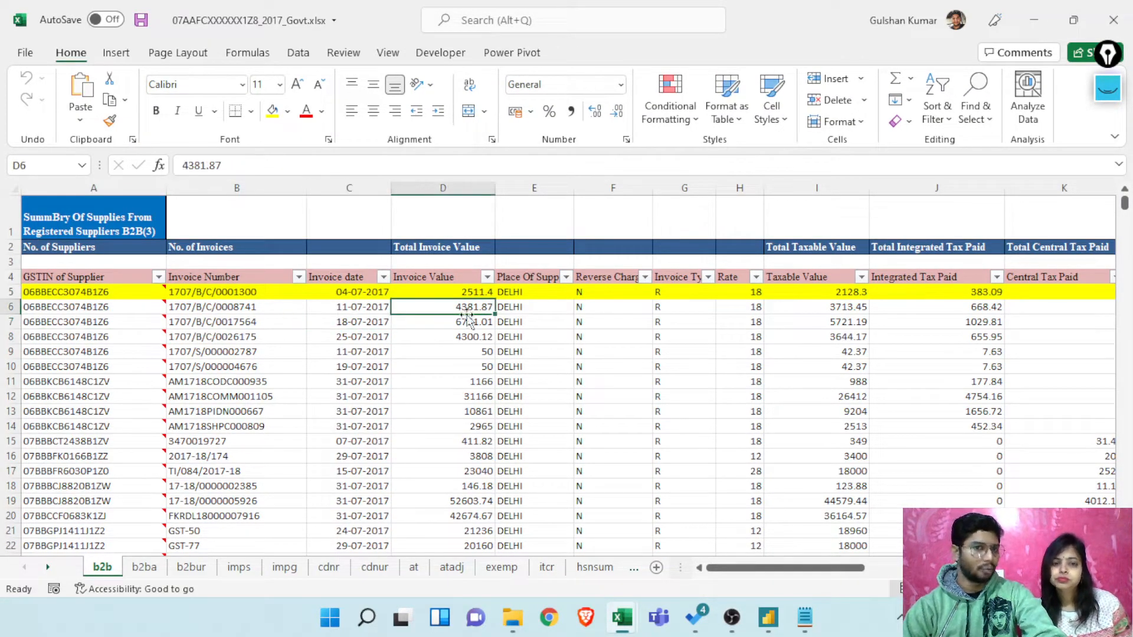
key(alt+Tab)
key(alt+Tab)
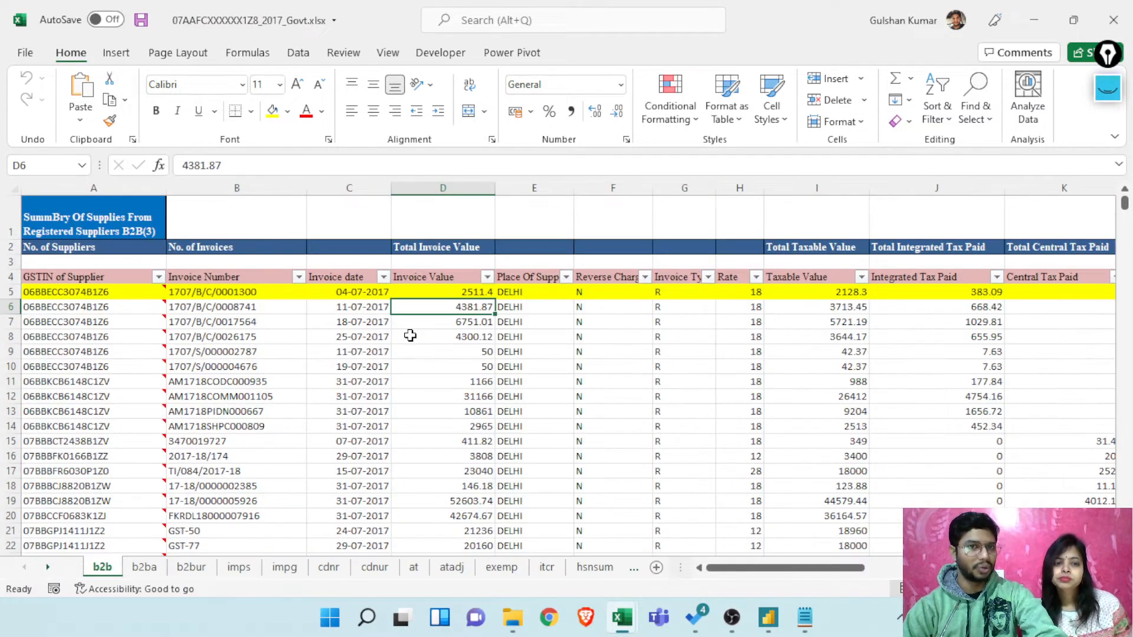
key(alt+Tab)
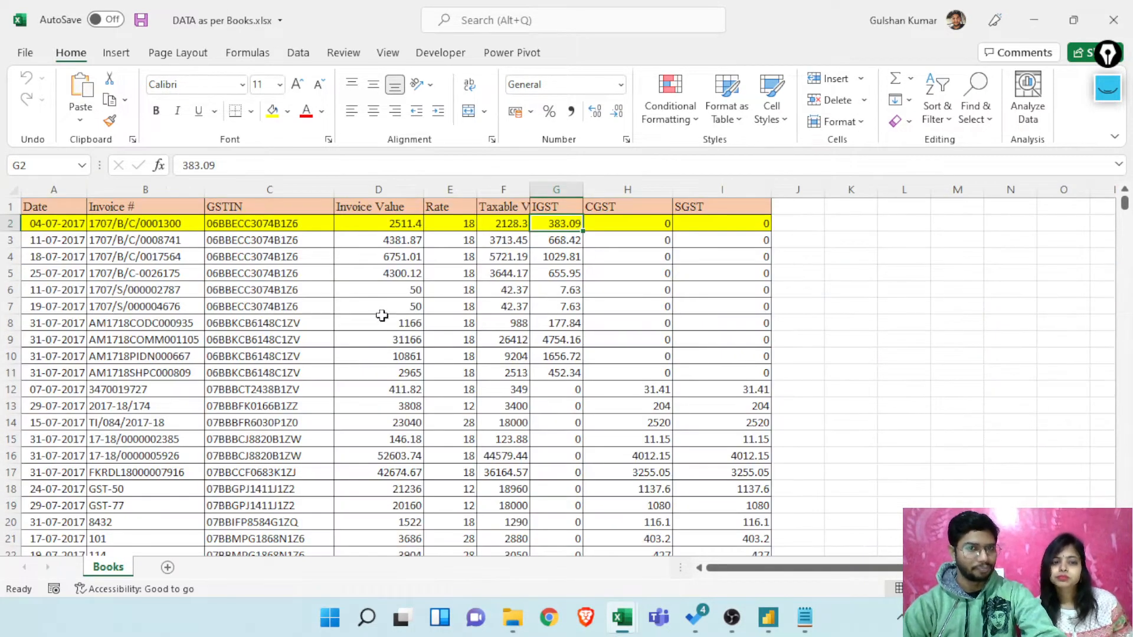
Step: Begin a VLOOKUP formula in J2 of the Books sheet with the invoice number in B2 as lookup value
click(796, 224)
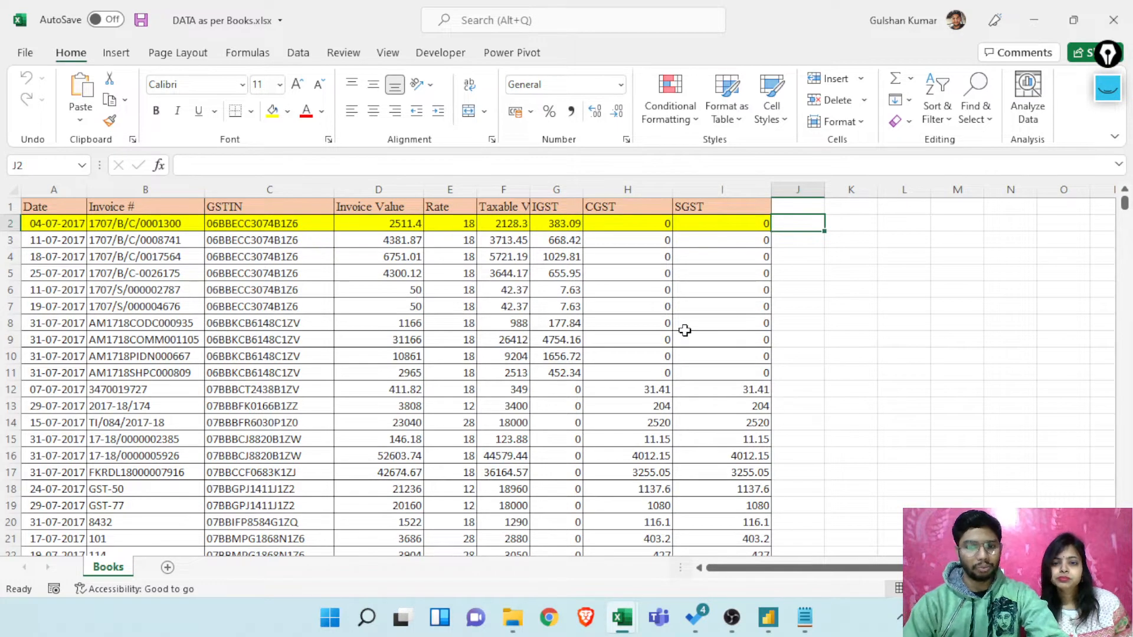
text(=vl)
key(Tab)
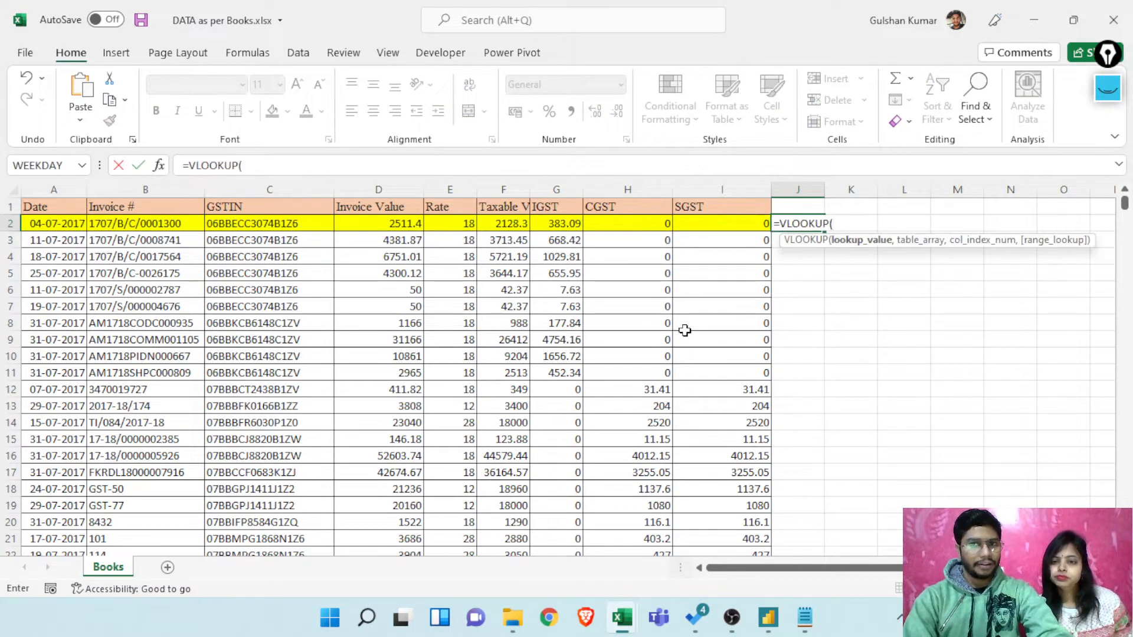
key(Left)
key(Left)
key(Left)
key(Left)
key(Left)
key(Left)
key(Left)
key(Left)
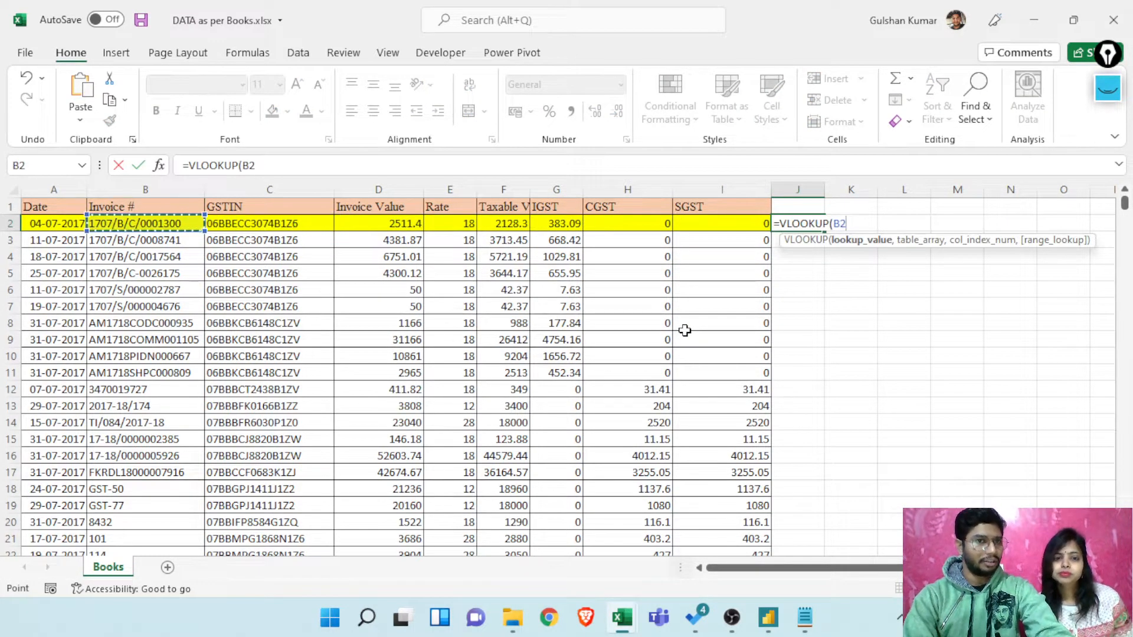
text(,)
Step: Complete the VLOOKUP with the government workbook's b2b range $B$4:$D$911, column index 3 and exact match 0
key(ctrl+Tab)
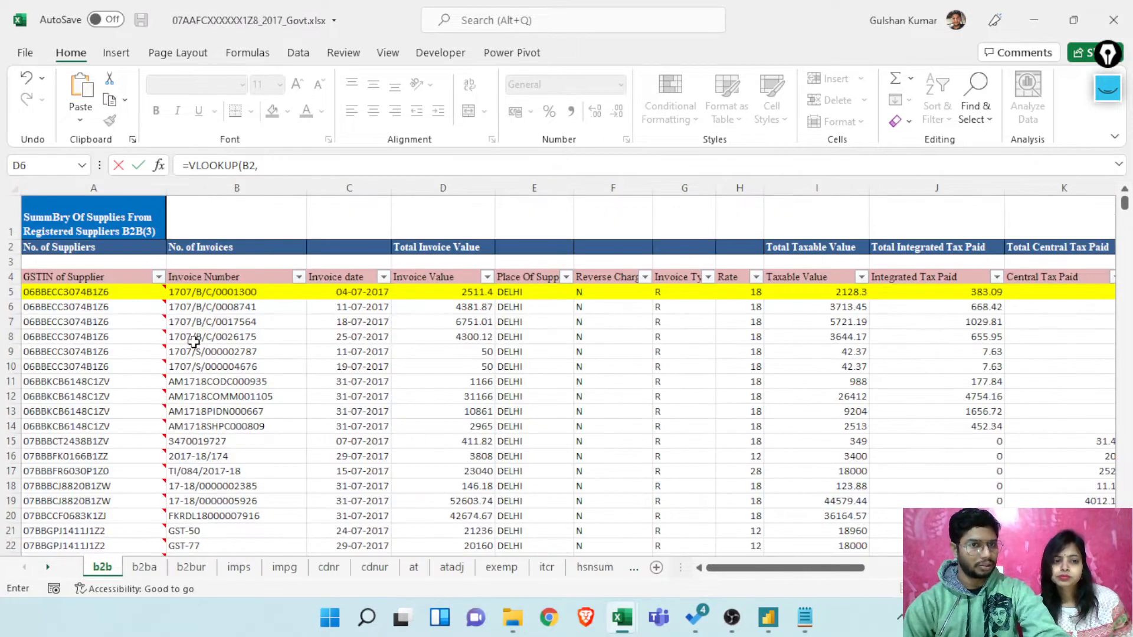
drag(242, 280, 466, 278)
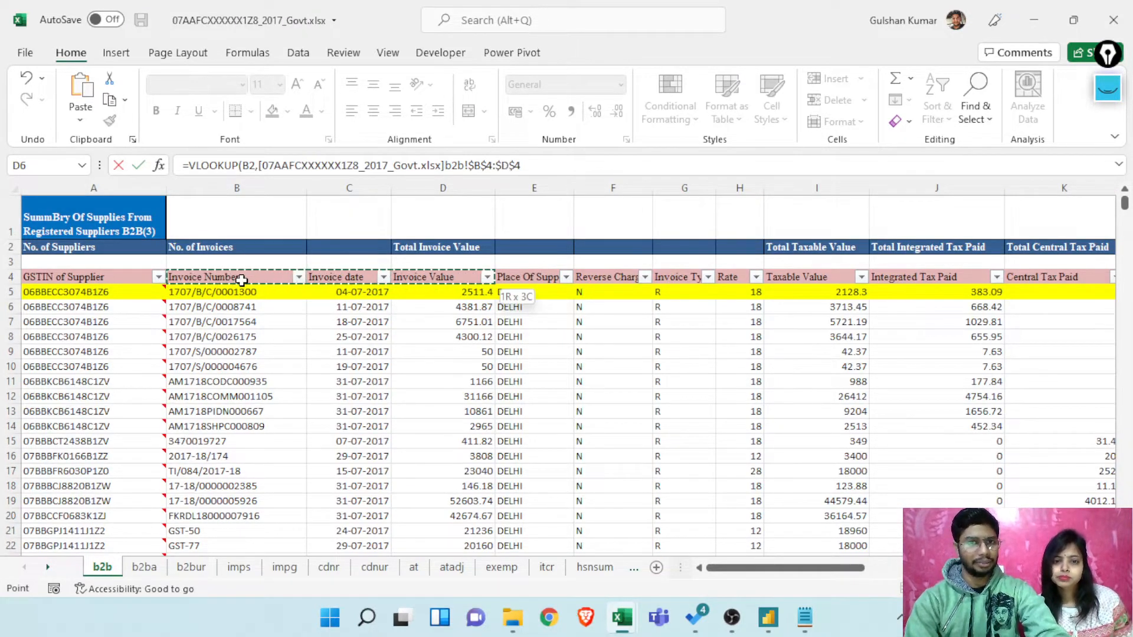
key(ctrl+shift+Down)
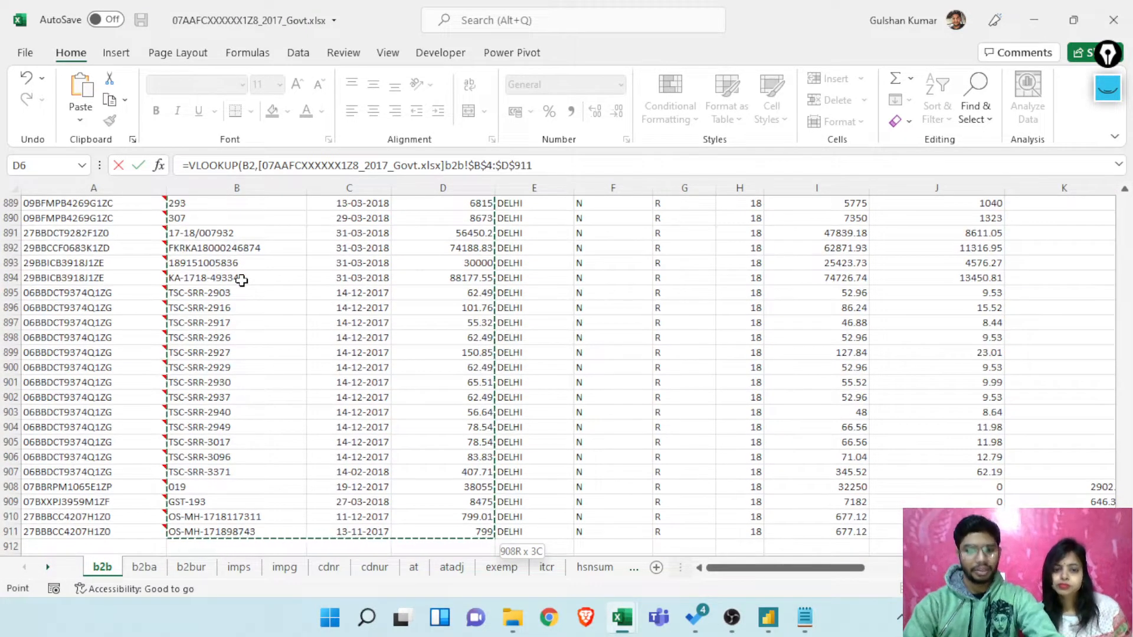
text(,3,0)
key(Return)
key(Left)
key(Up)
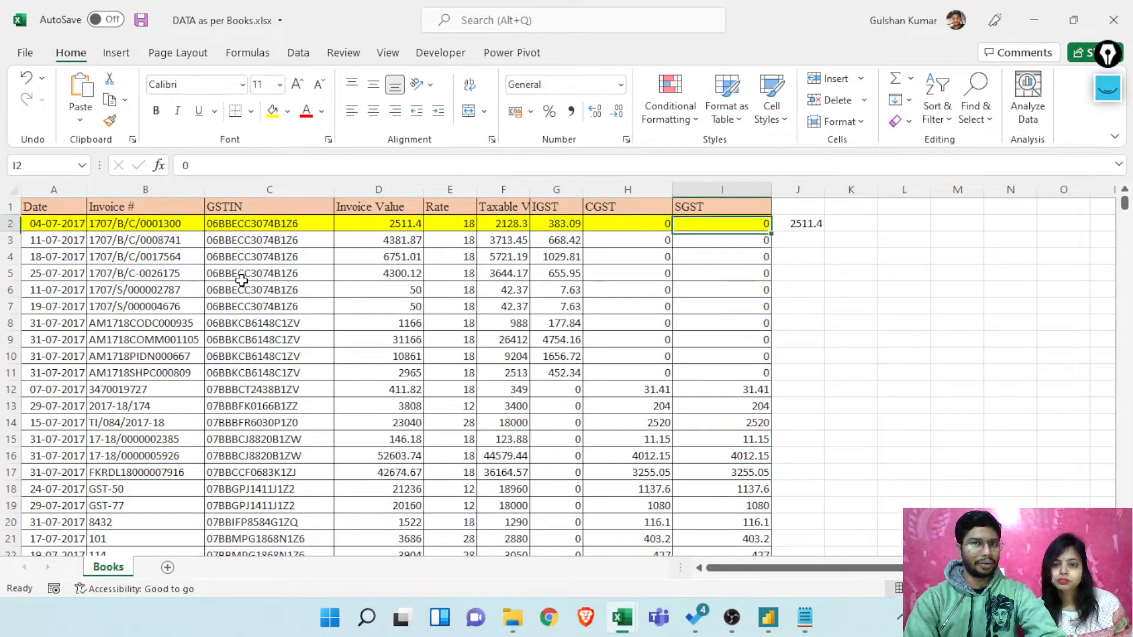
Step: Fill the VLOOKUP formula from J2 down to J898, the last data row of the Books sheet
key(ctrl+Down)
key(Right)
key(ctrl+shift+Up)
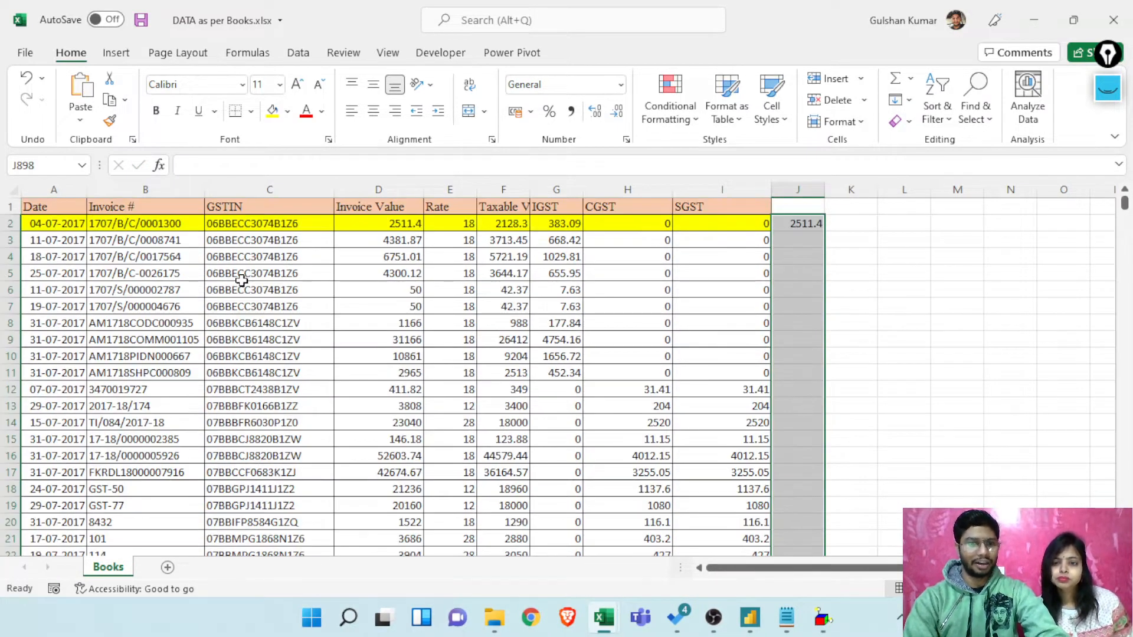
key(ctrl+d)
key(ctrl+Up)
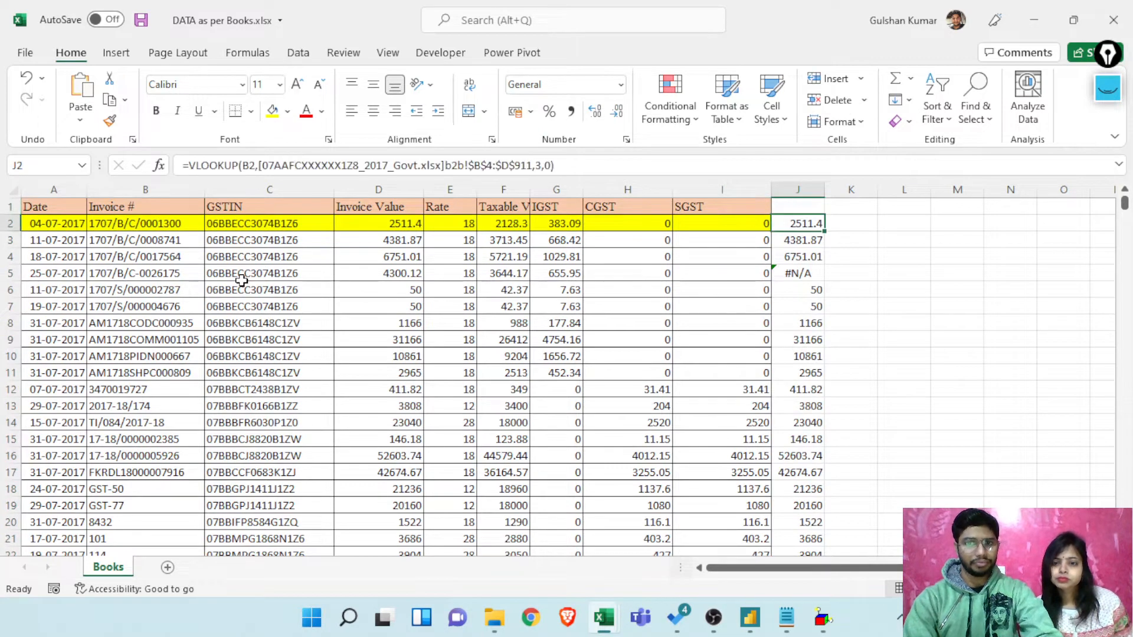
key(Down)
key(Down)
key(Up)
key(Up)
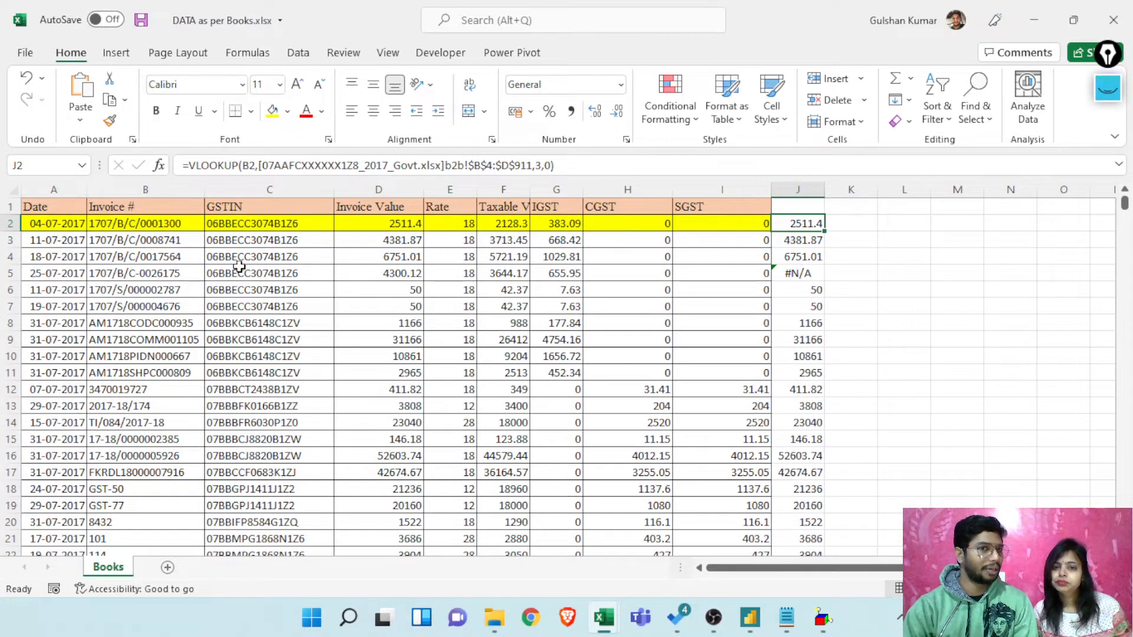
Step: Clear the lookup formulas from column J of the Books sheet
click(128, 189)
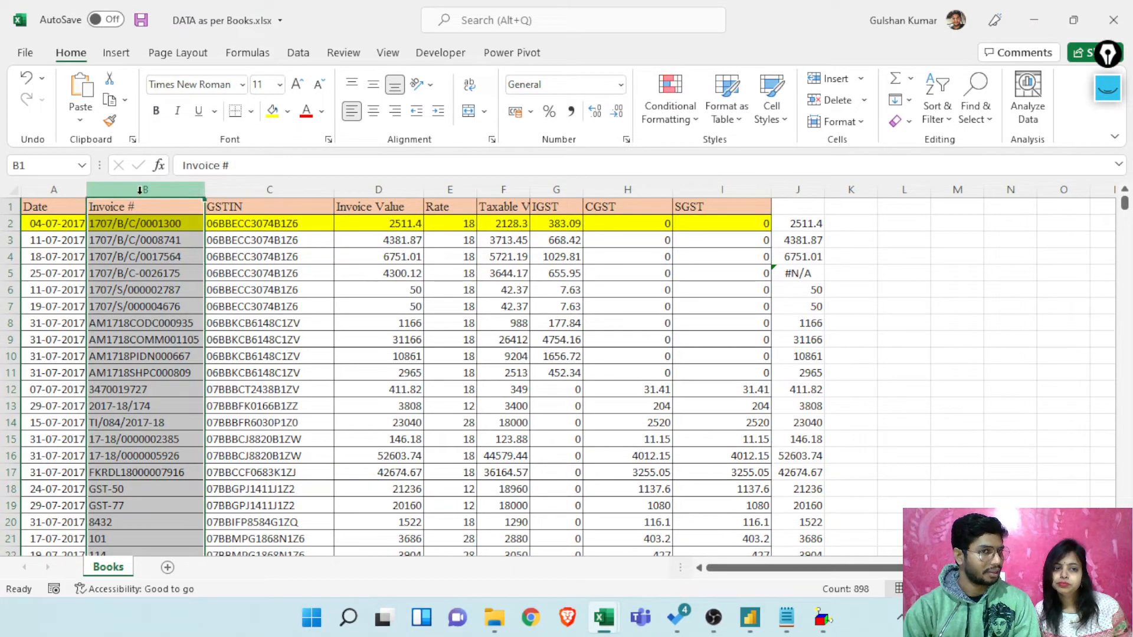
click(798, 189)
key(Delete)
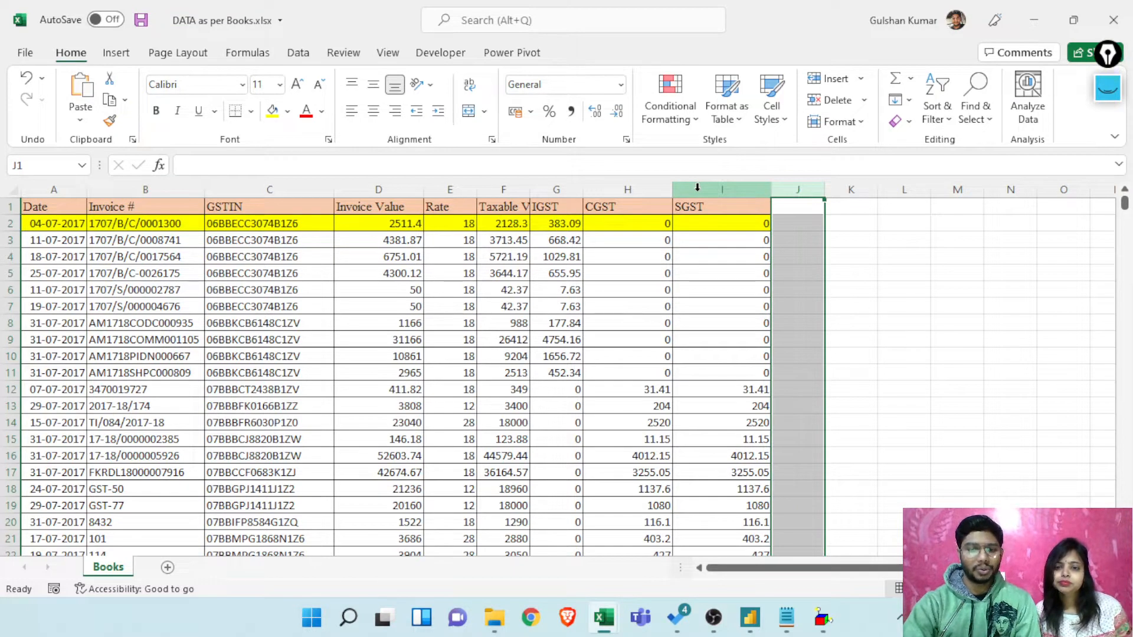
key(Left)
key(Right)
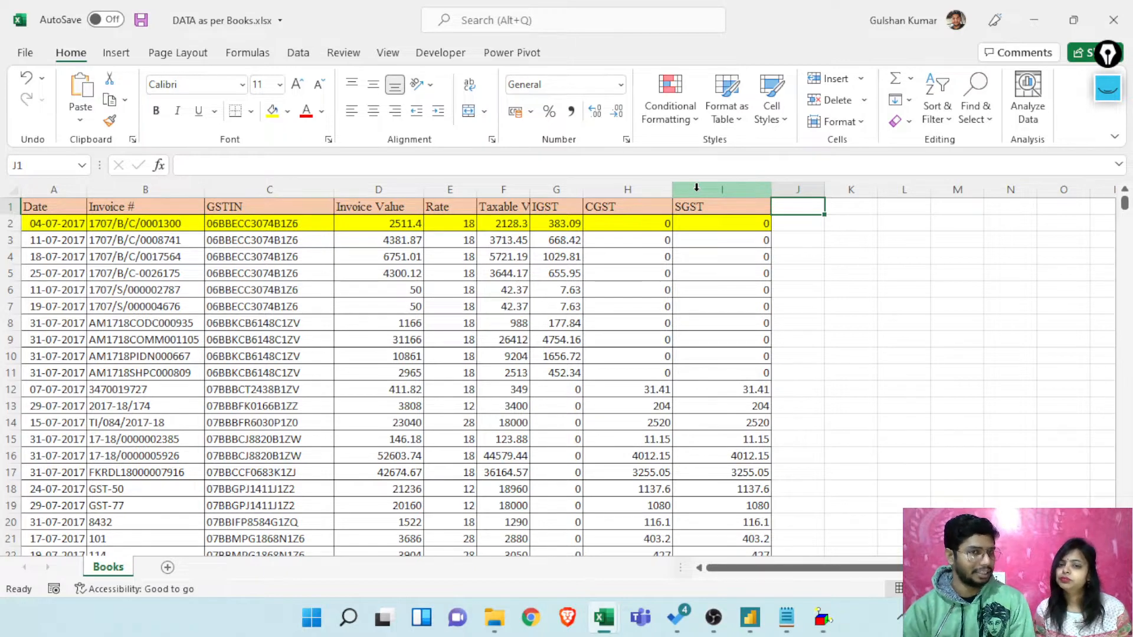
Step: Examine the Date, Invoice # and GSTIN columns and the remaining Books columns as possible matching criteria
click(147, 188)
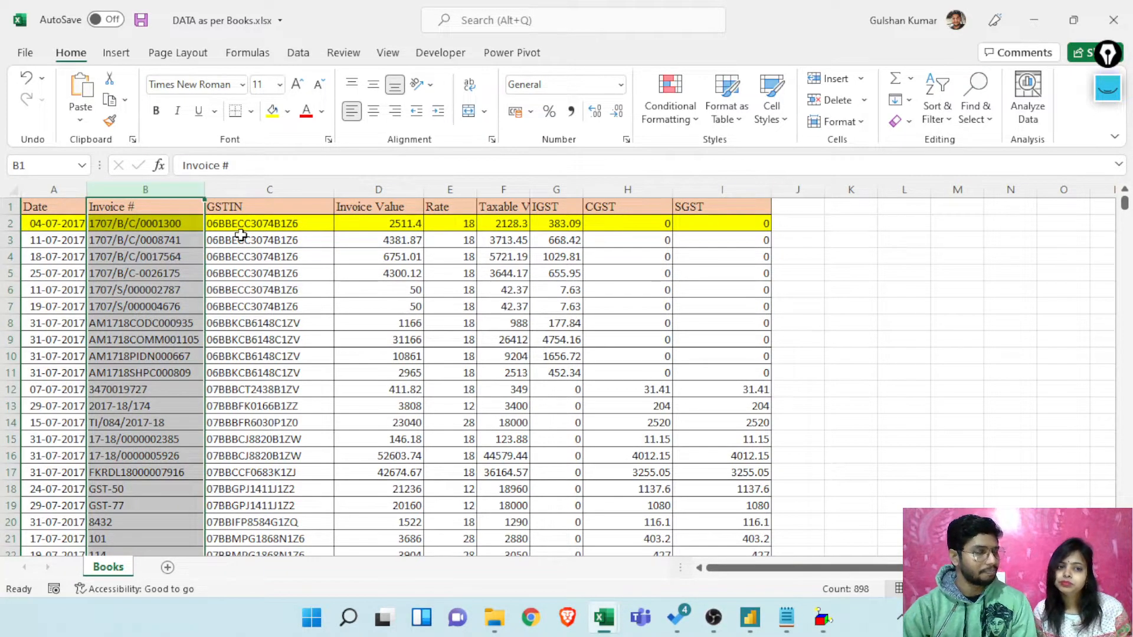
click(261, 250)
click(134, 186)
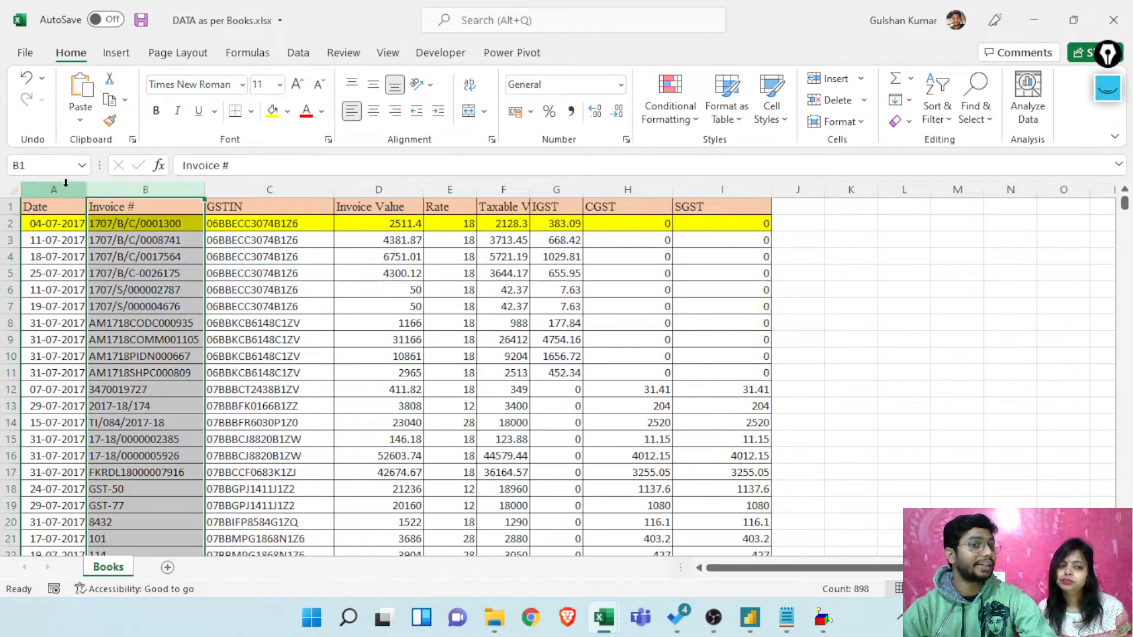
ctrl+click(64, 185)
click(153, 260)
click(66, 188)
ctrl+click(147, 188)
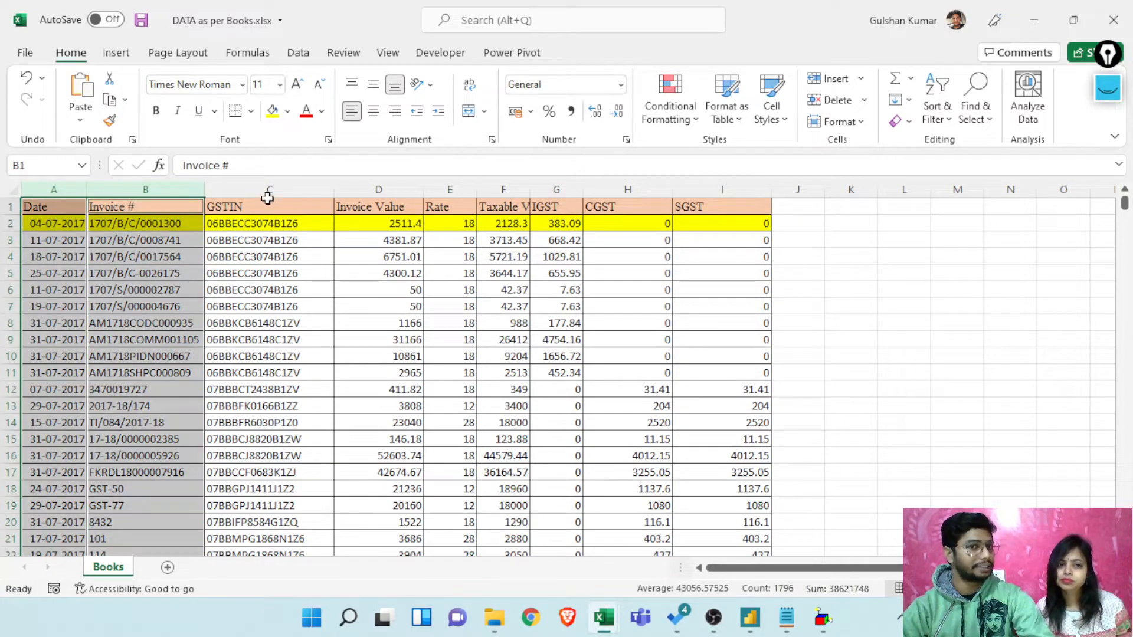
ctrl+click(270, 188)
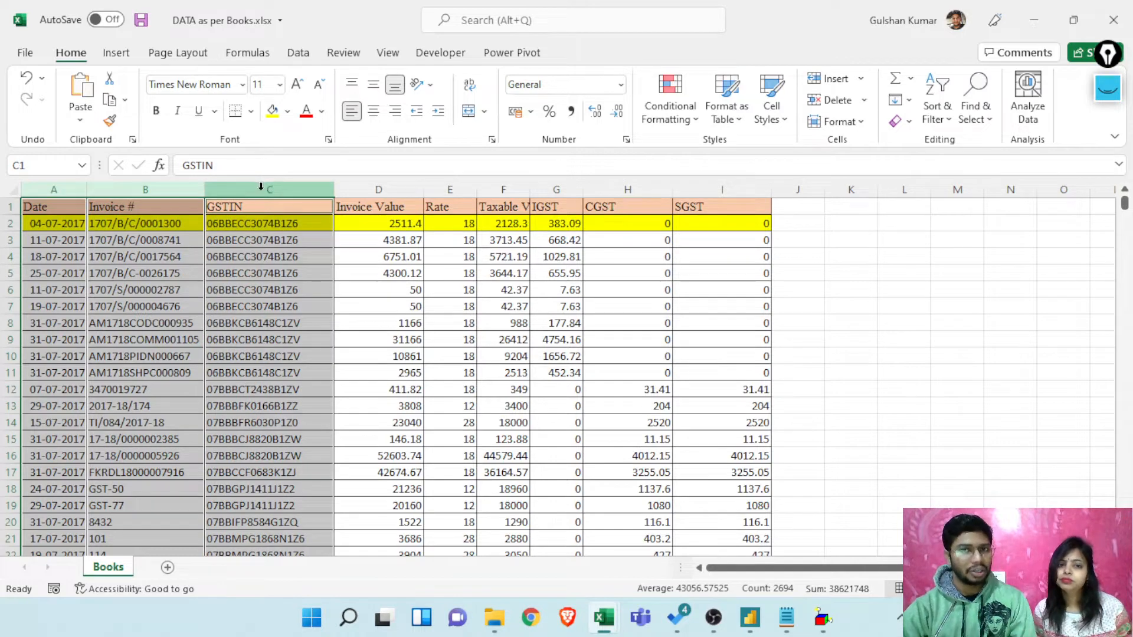
click(305, 253)
drag(67, 186, 687, 175)
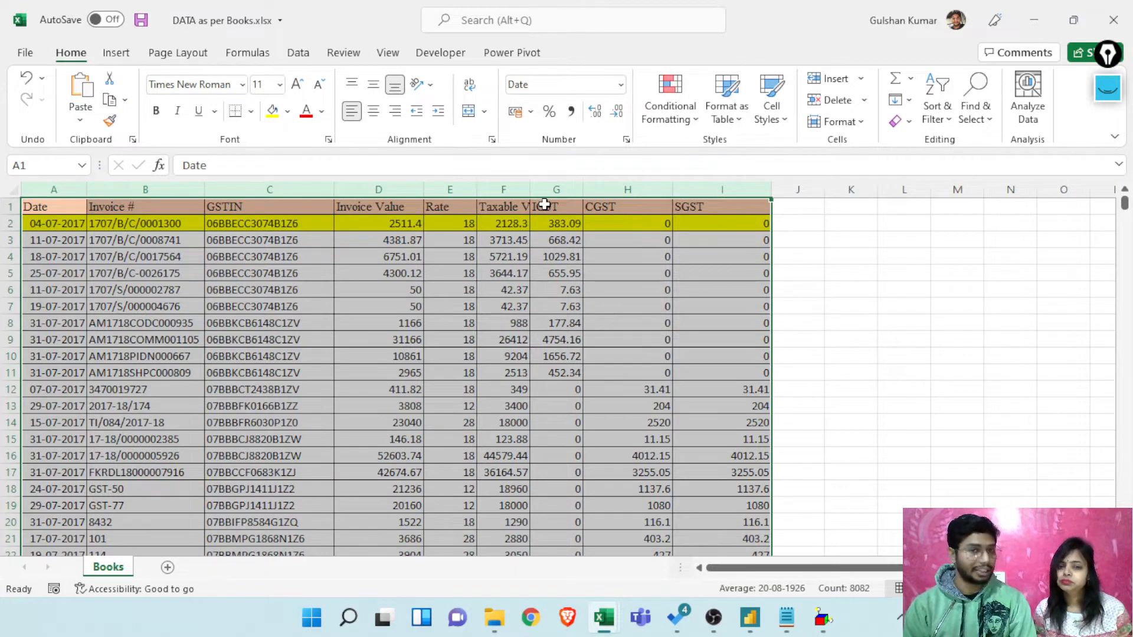
click(548, 239)
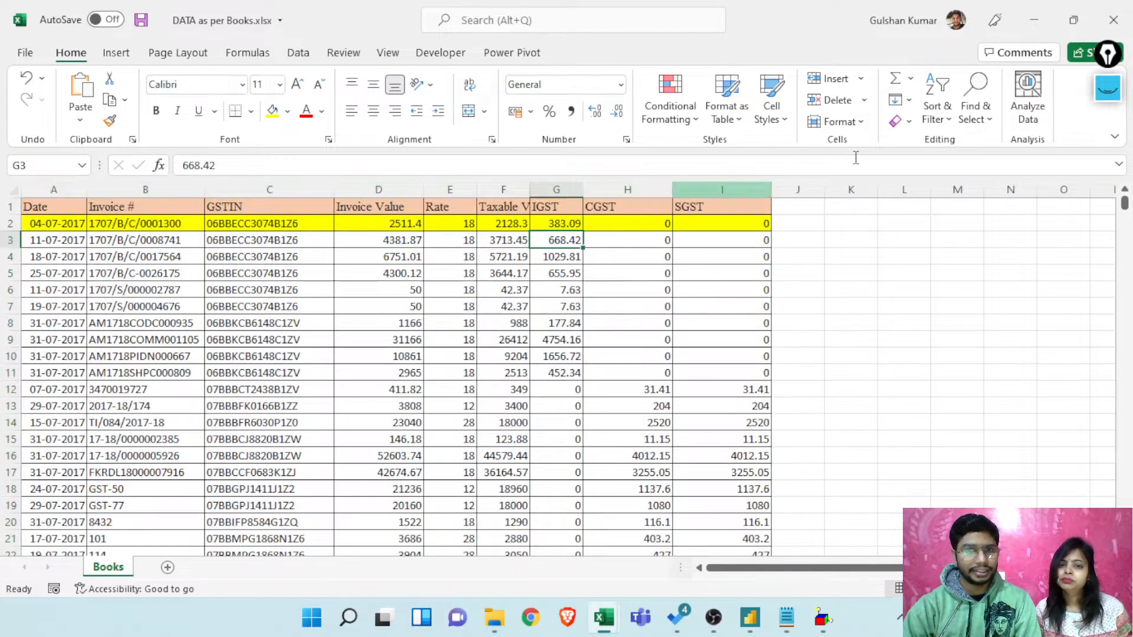
Step: Close both Excel workbooks and dismiss the Windows Script Host error
click(1113, 19)
click(569, 328)
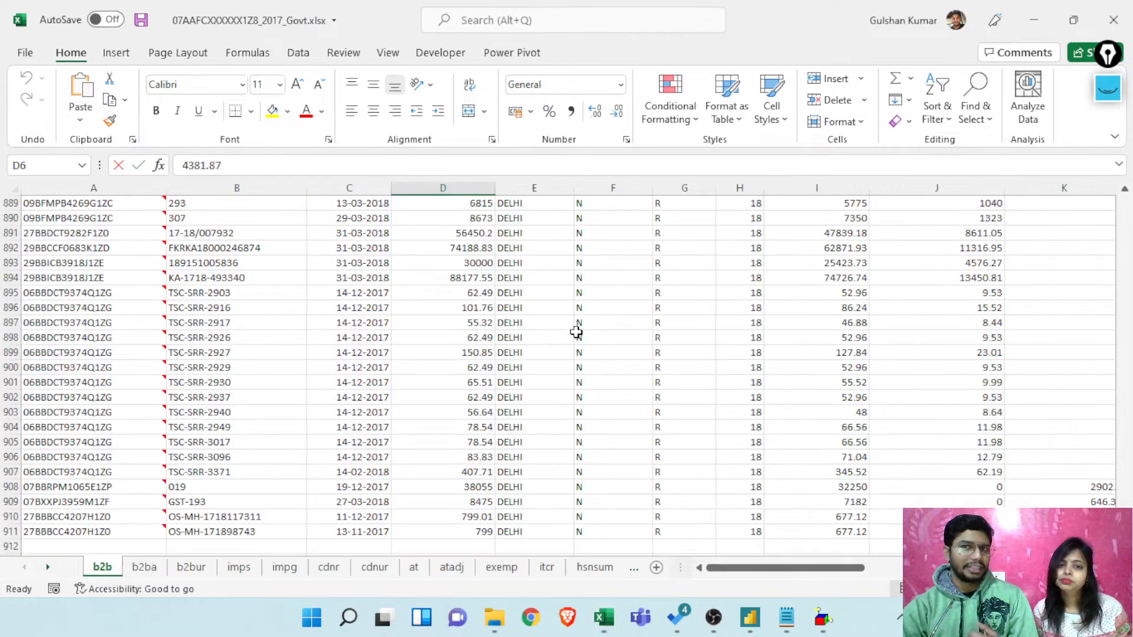
click(1112, 20)
click(1113, 19)
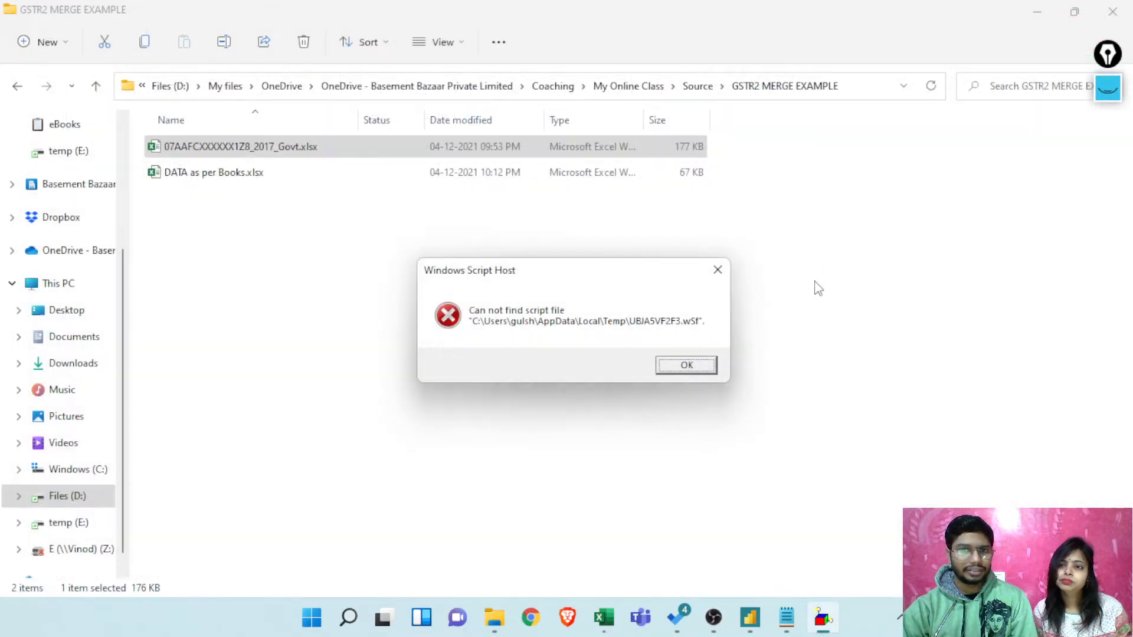
click(717, 270)
click(544, 321)
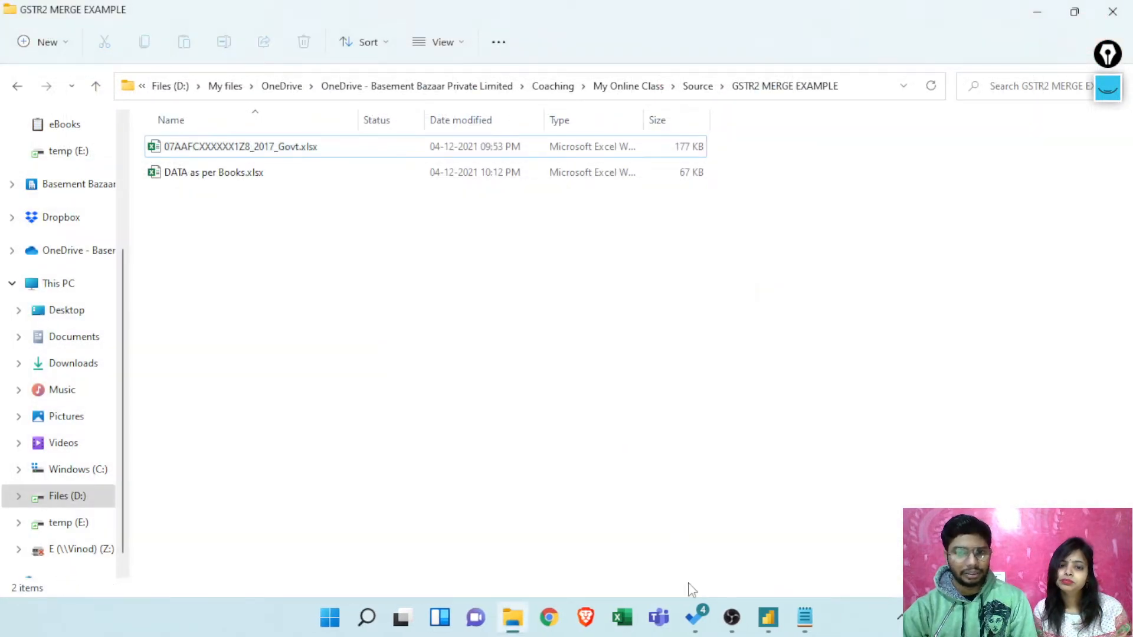
Step: Switch to the Power Query Editor in Power BI and start a new query from an Excel workbook
mouse_move(767, 618)
click(814, 529)
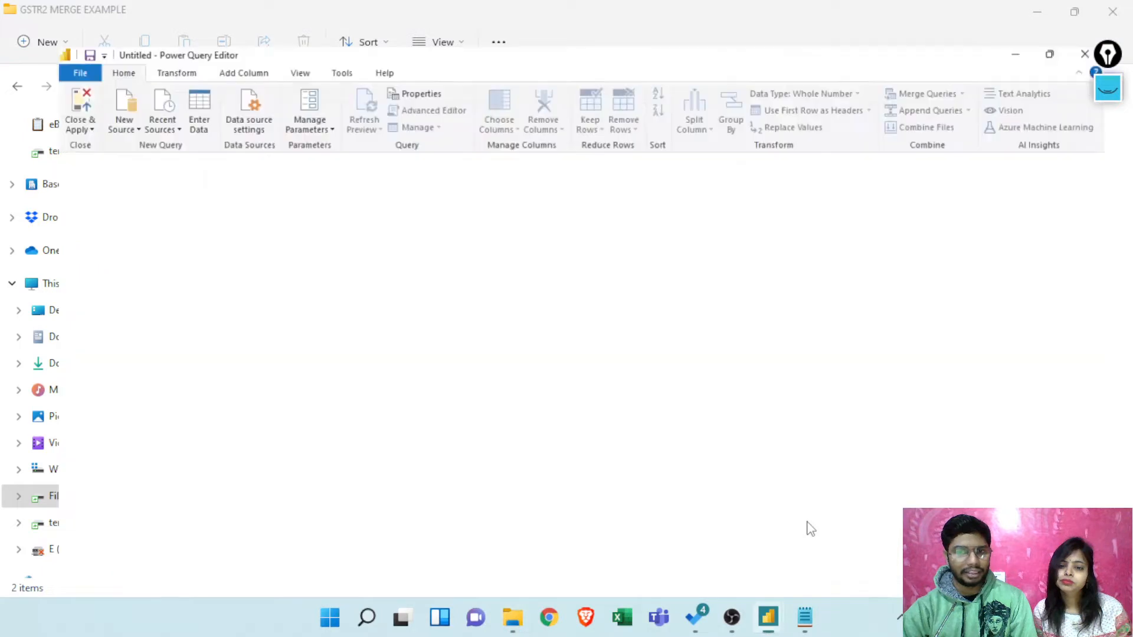
right_click(59, 297)
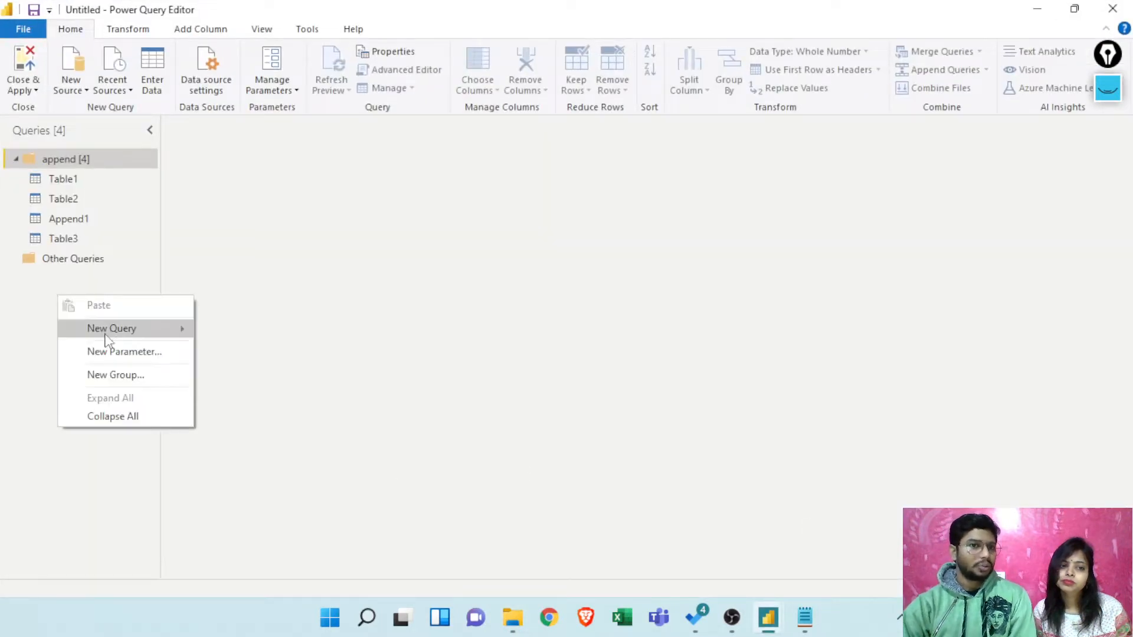
mouse_move(112, 333)
click(260, 333)
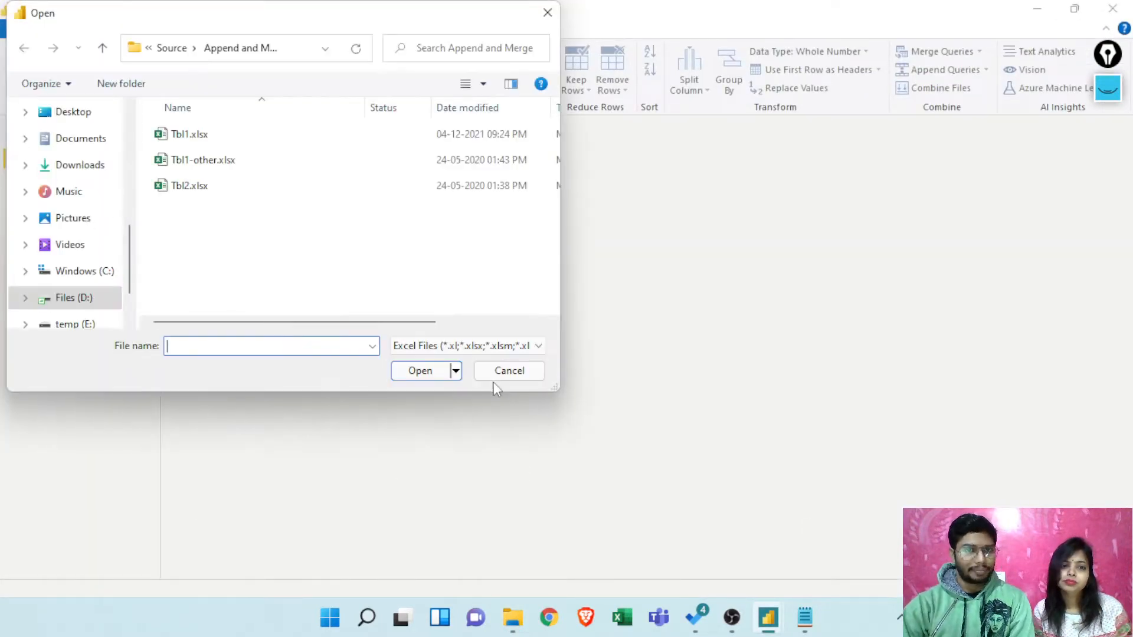
Step: Copy the GSTR2 MERGE EXAMPLE folder's path from File Explorer and use it to open that folder in the file dialog
key(alt+Tab)
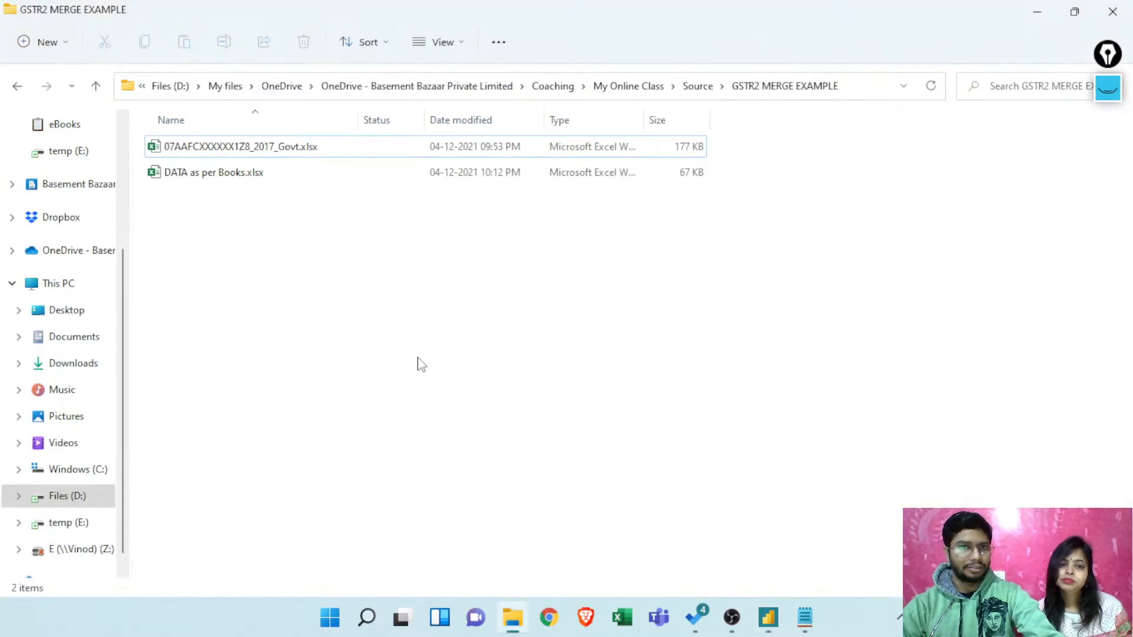
key(ctrl+l)
key(alt+Tab)
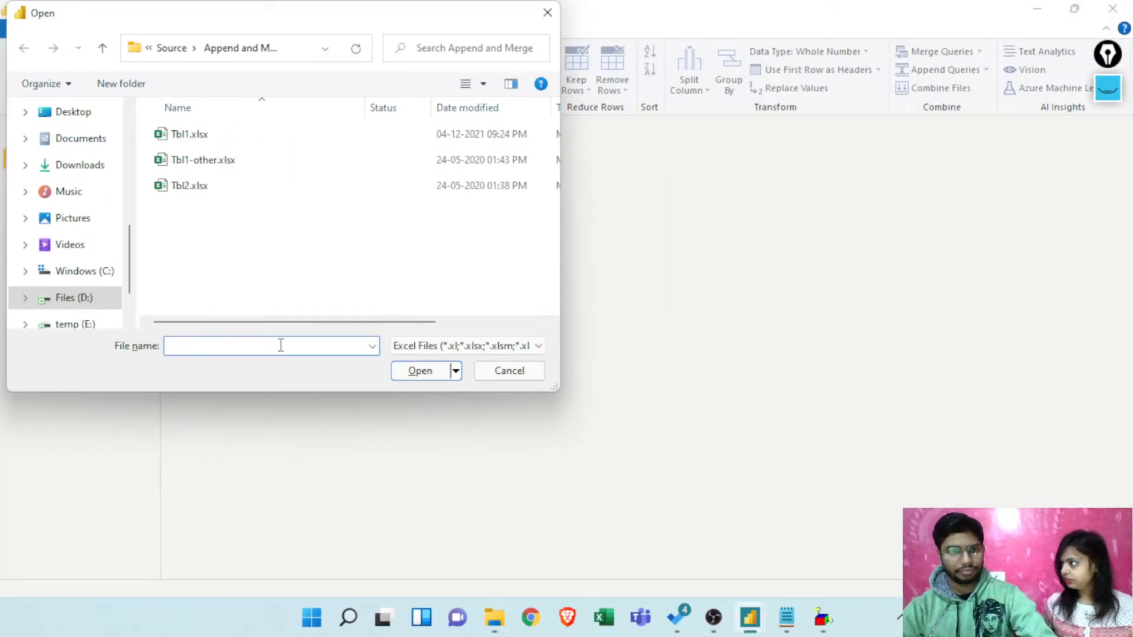
key(ctrl+v)
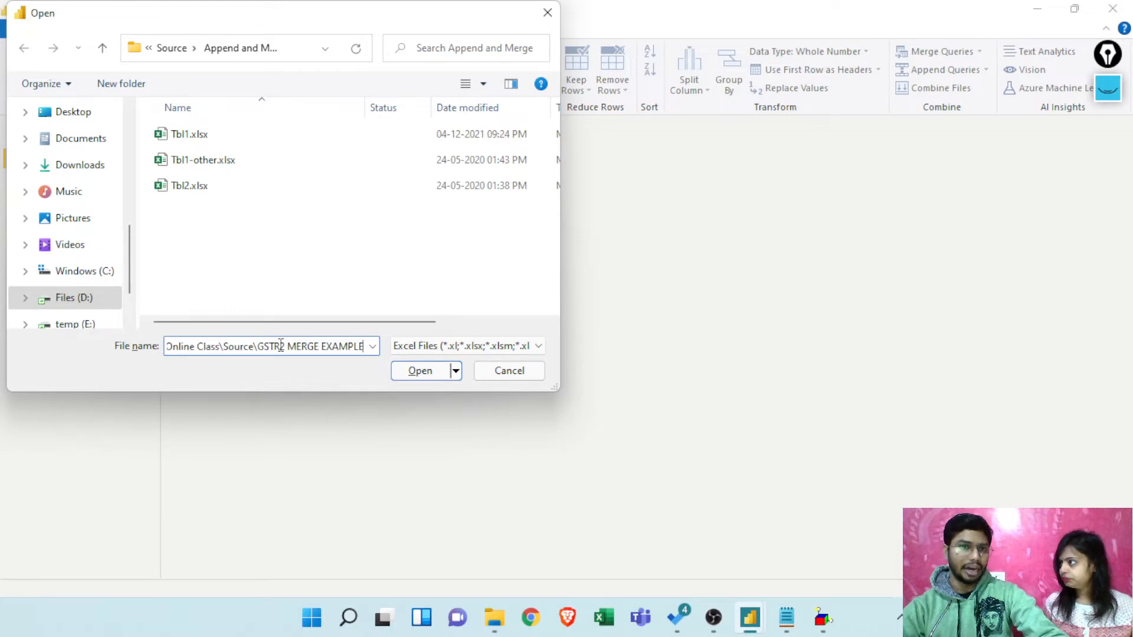
click(404, 372)
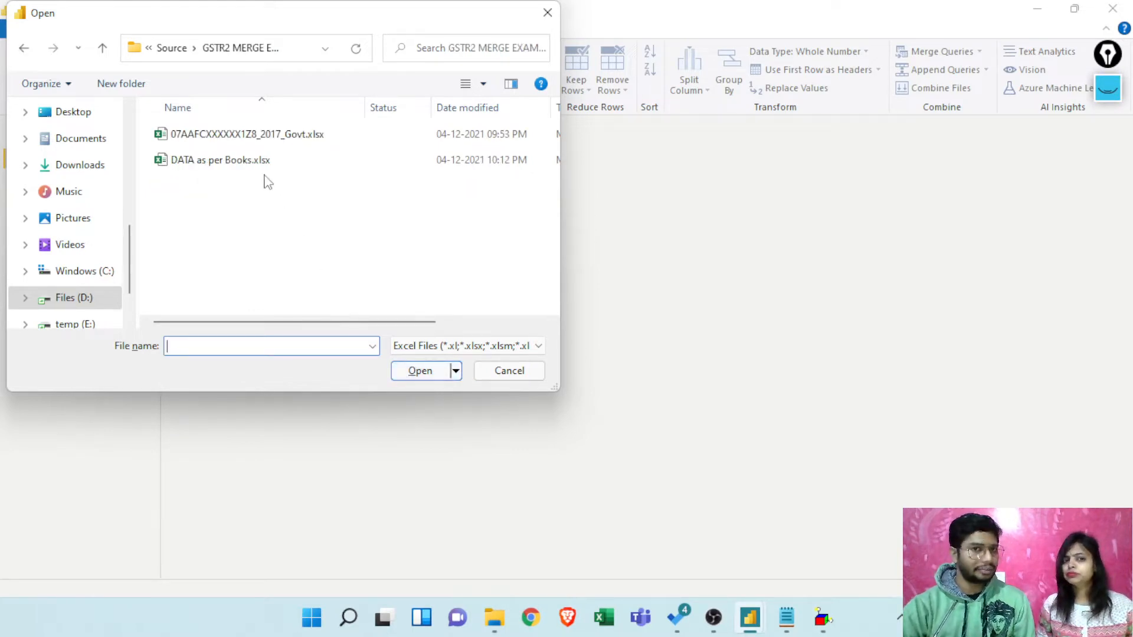
Step: Load DATA as per Books.xlsx as the source workbook for the new query
click(245, 140)
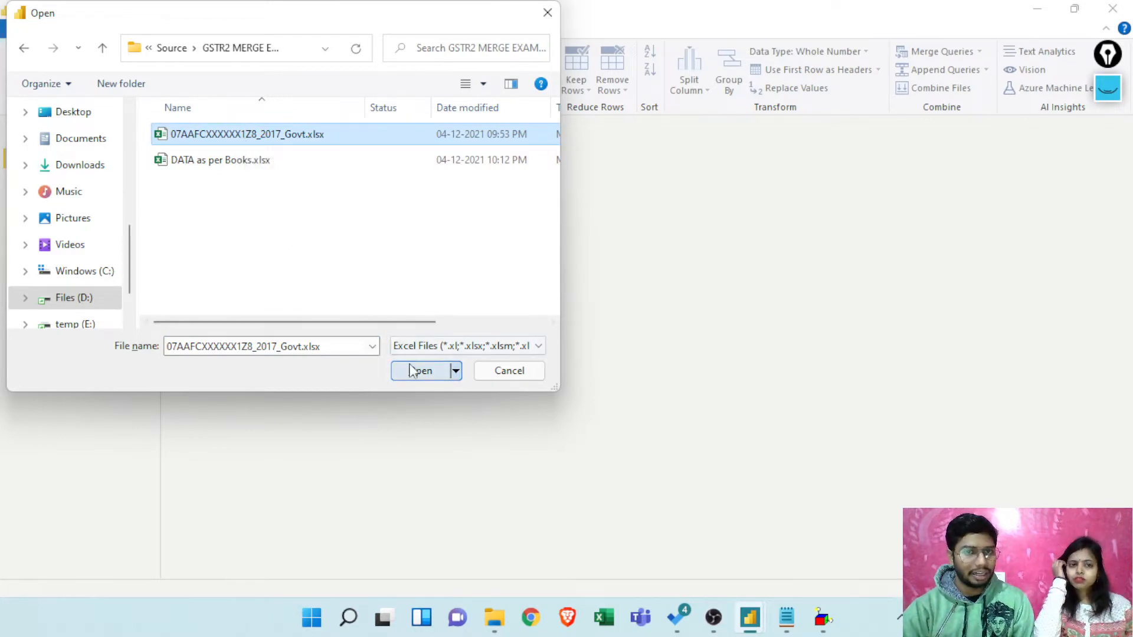
click(255, 168)
click(419, 370)
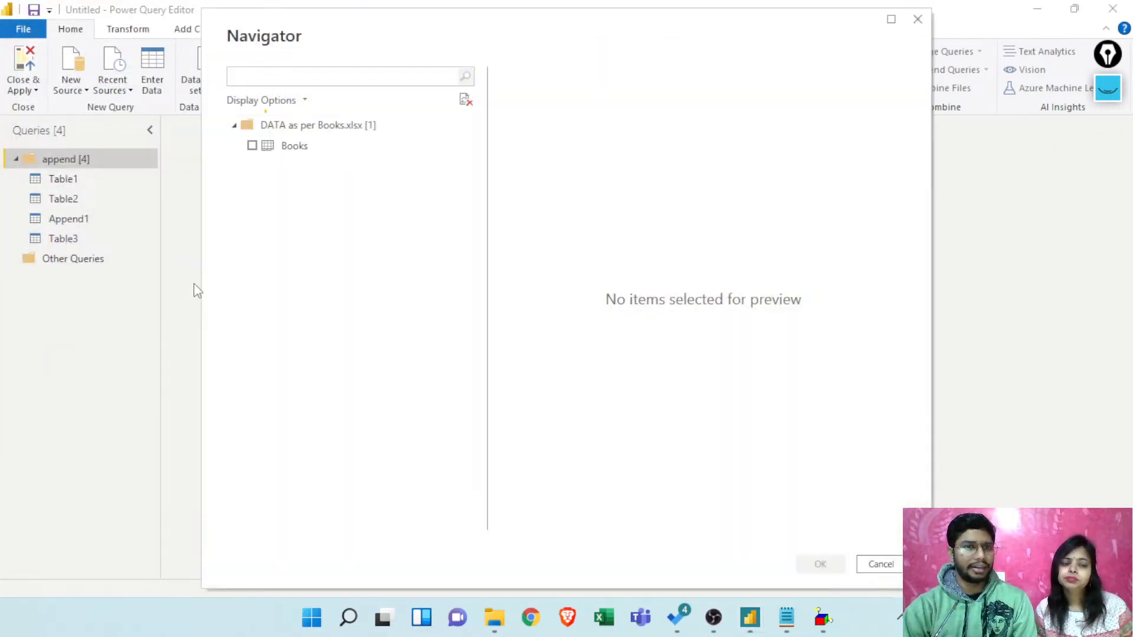
Step: Import the Books sheet as a query and move it into the Other Queries group
click(260, 155)
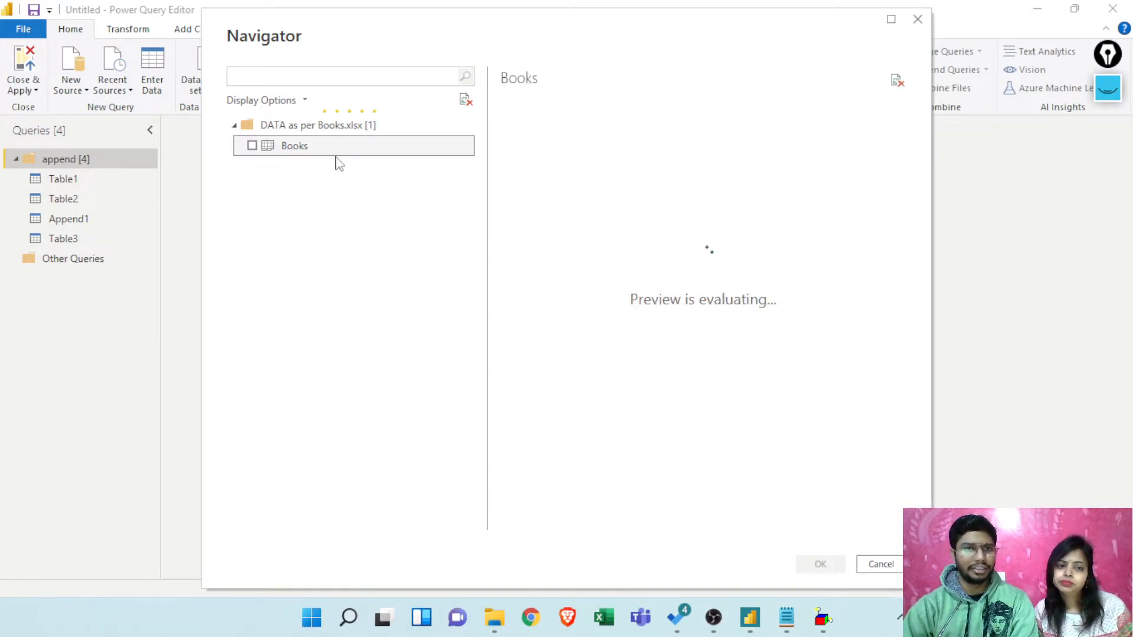
click(253, 146)
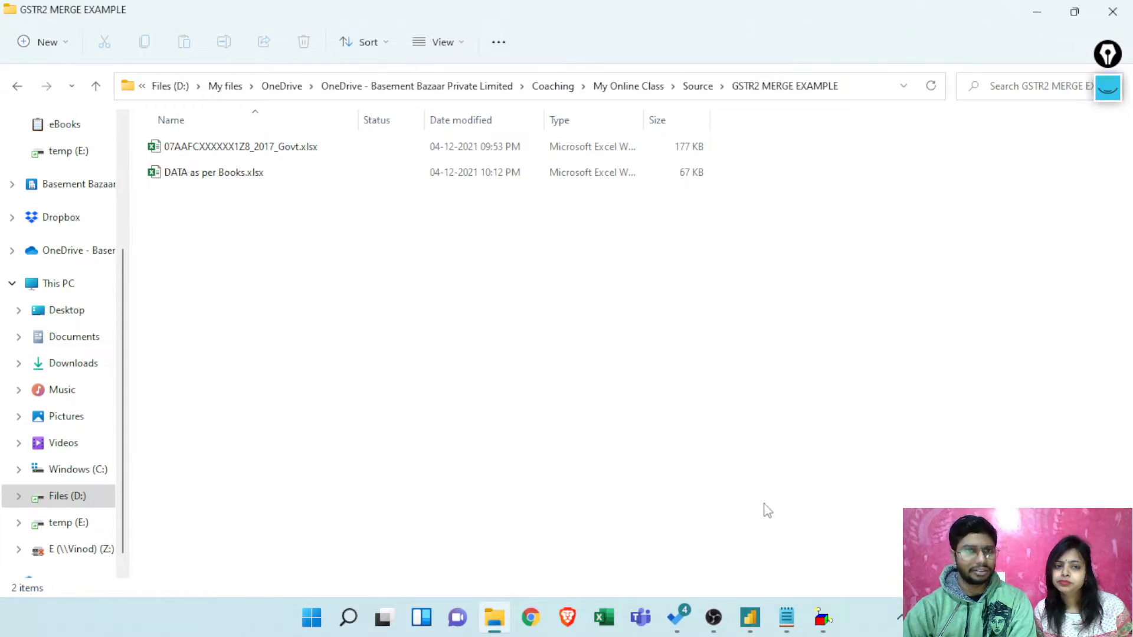
click(749, 618)
click(766, 561)
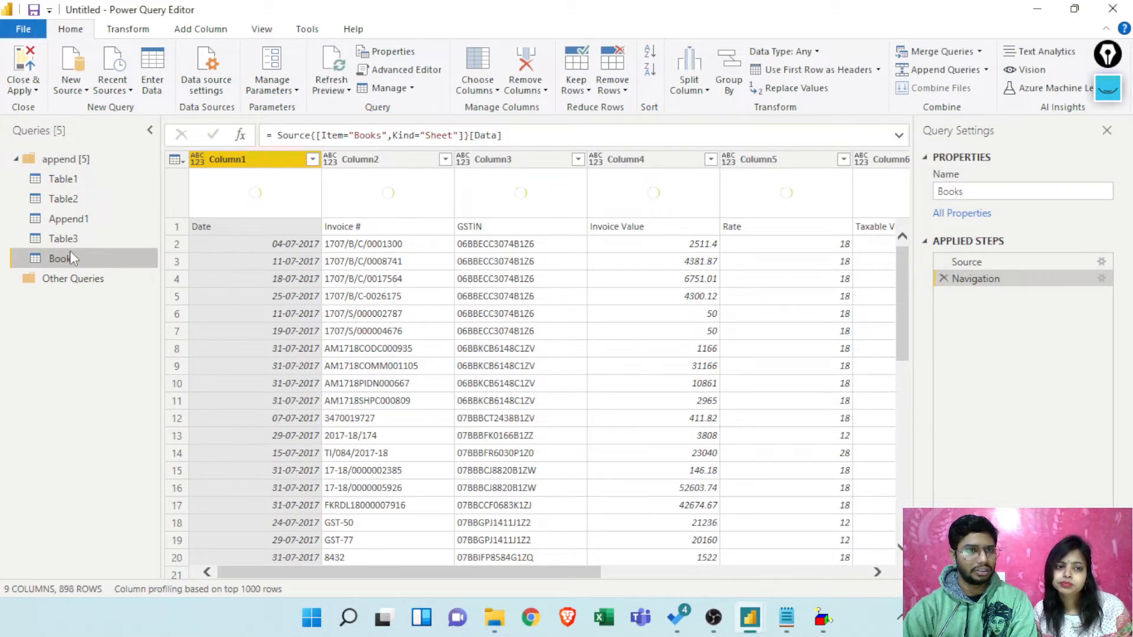
drag(65, 261, 71, 282)
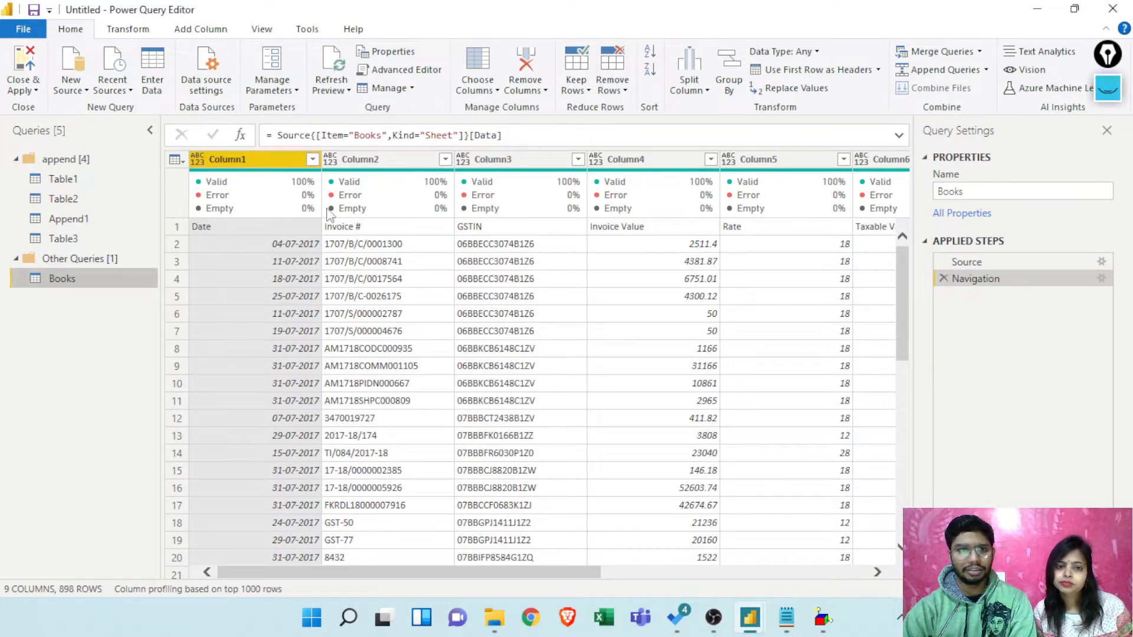
Step: Promote the first row of the Books query to headers and detect the data types of all columns
click(878, 70)
click(862, 90)
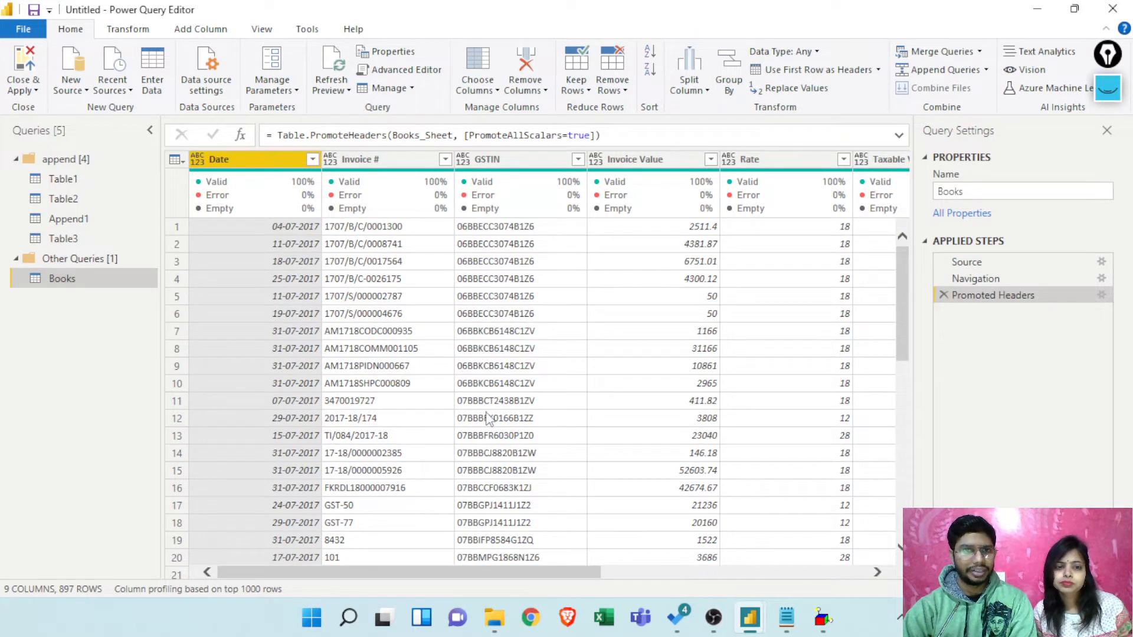
drag(505, 574, 402, 575)
key(ctrl+a)
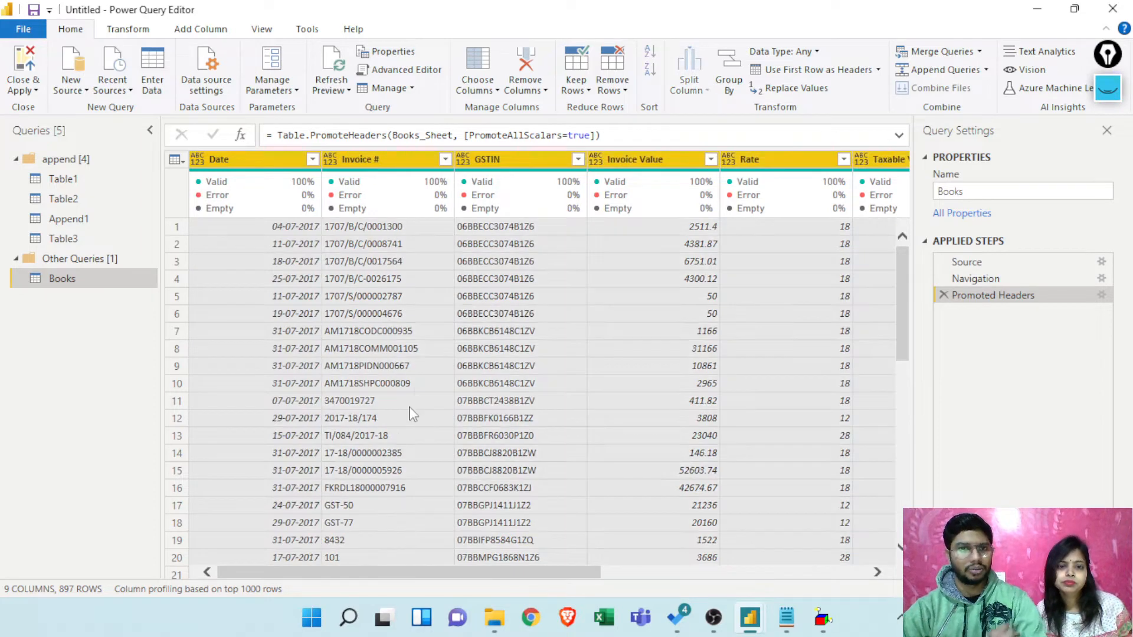
click(128, 28)
click(239, 69)
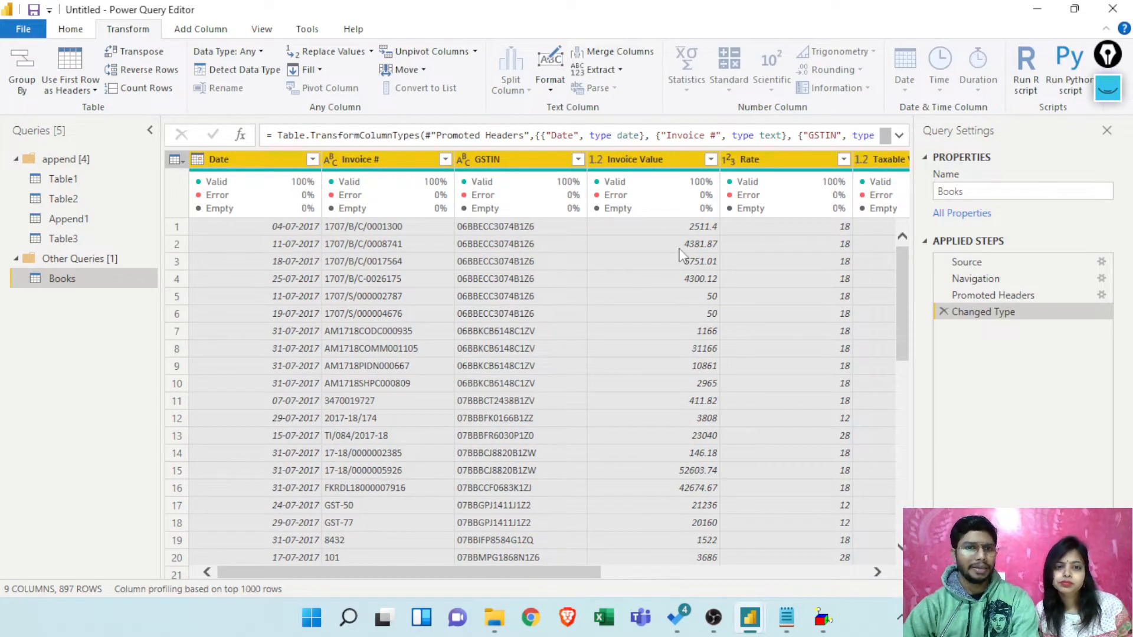
Step: Add a new Excel workbook query in Other Queries, importing the b2b sheet from the workbook ending in _2017_Govt.xlsx
right_click(44, 311)
mouse_move(118, 341)
click(233, 349)
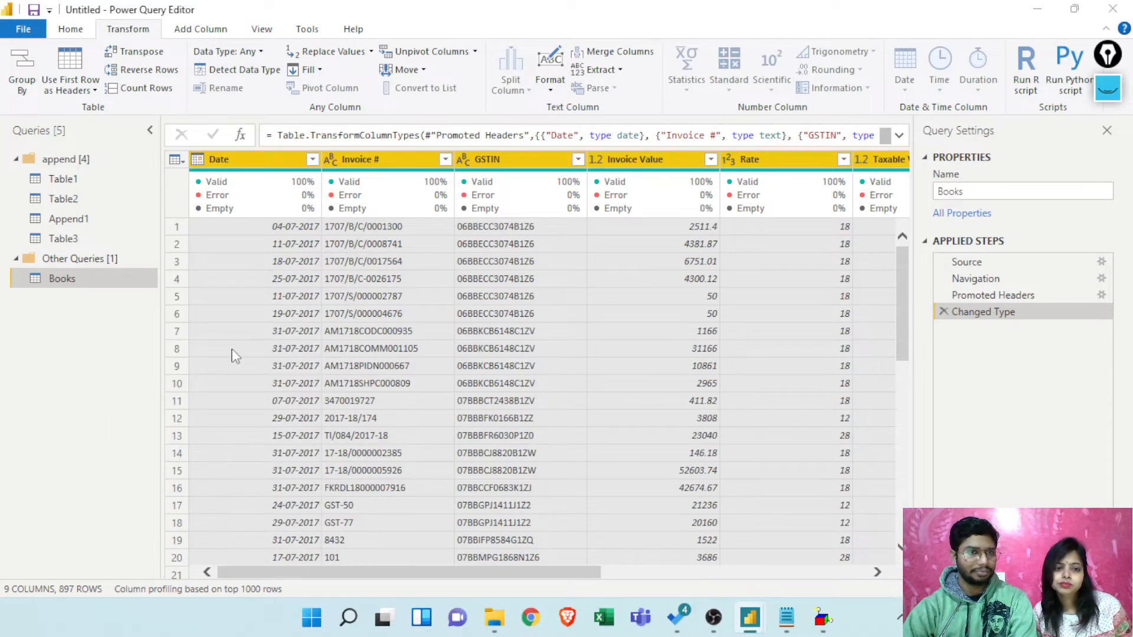
click(246, 134)
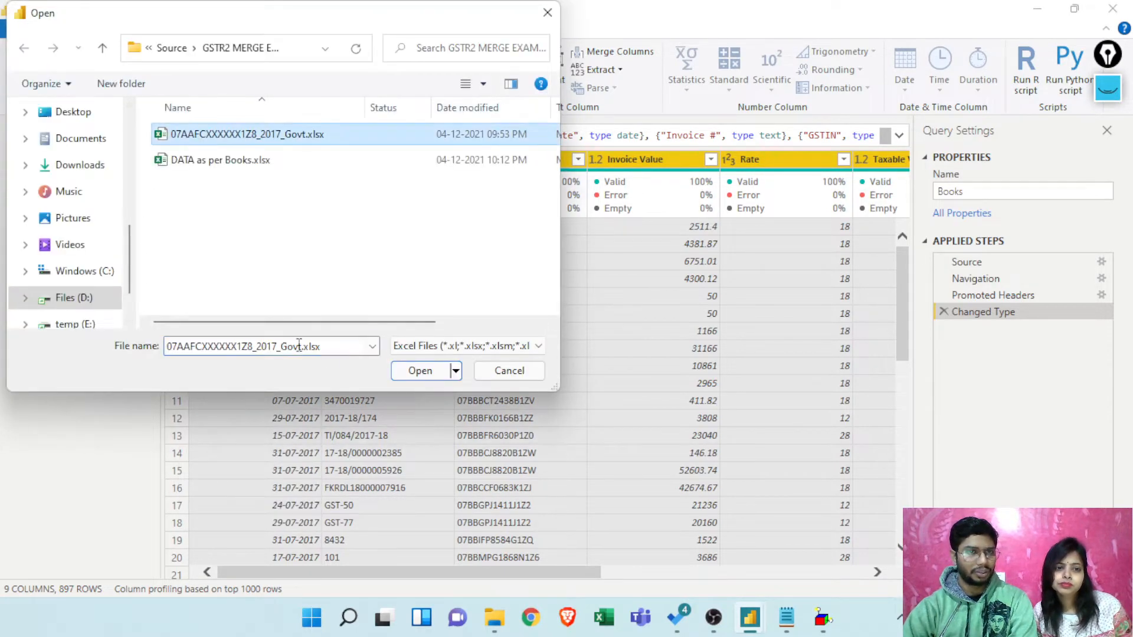
click(413, 371)
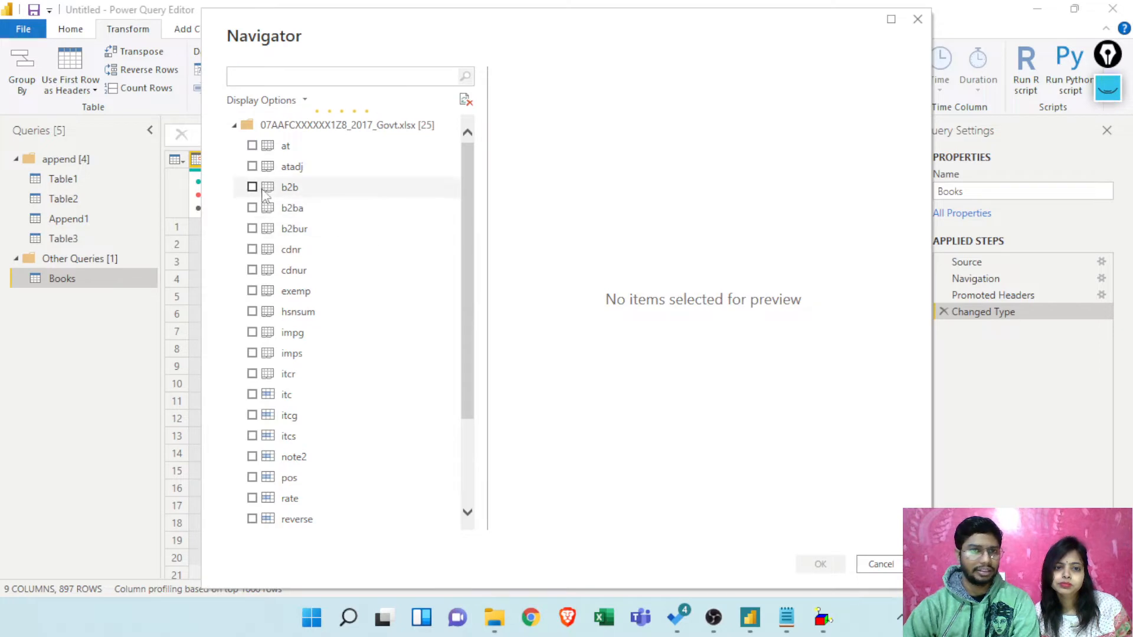
click(260, 192)
click(253, 189)
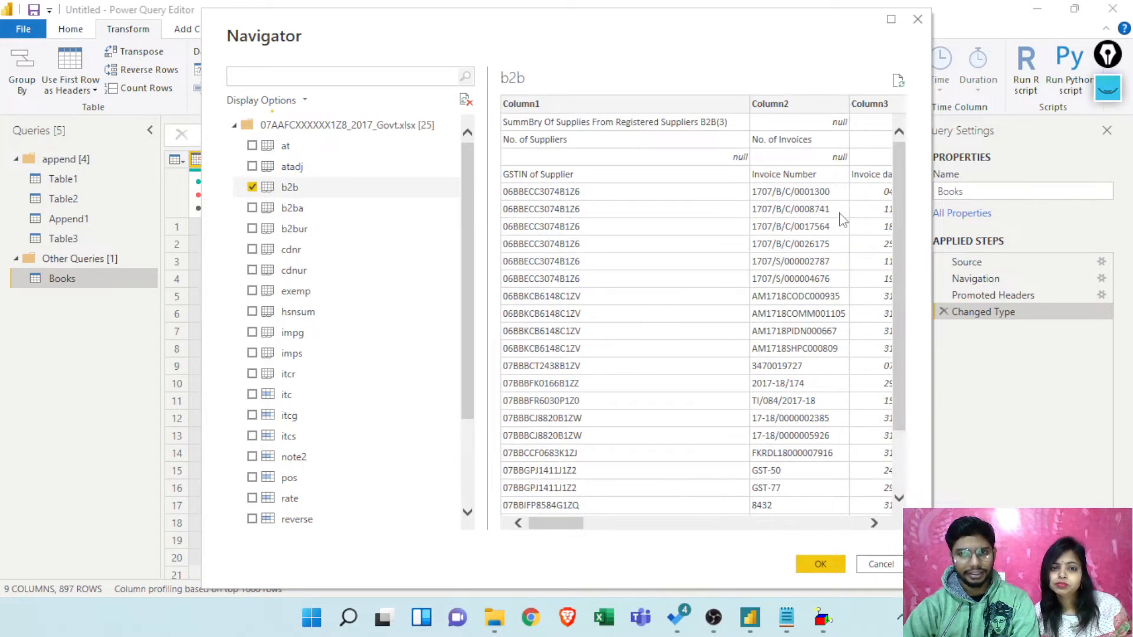
click(819, 566)
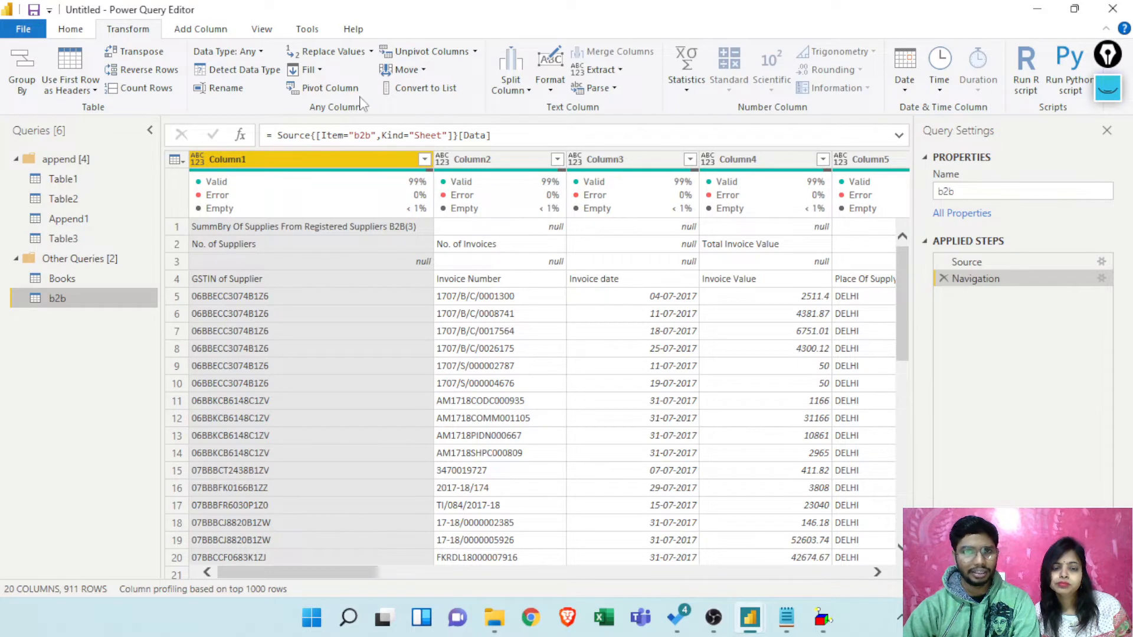
Step: Remove the top 3 rows from the b2b query
click(76, 29)
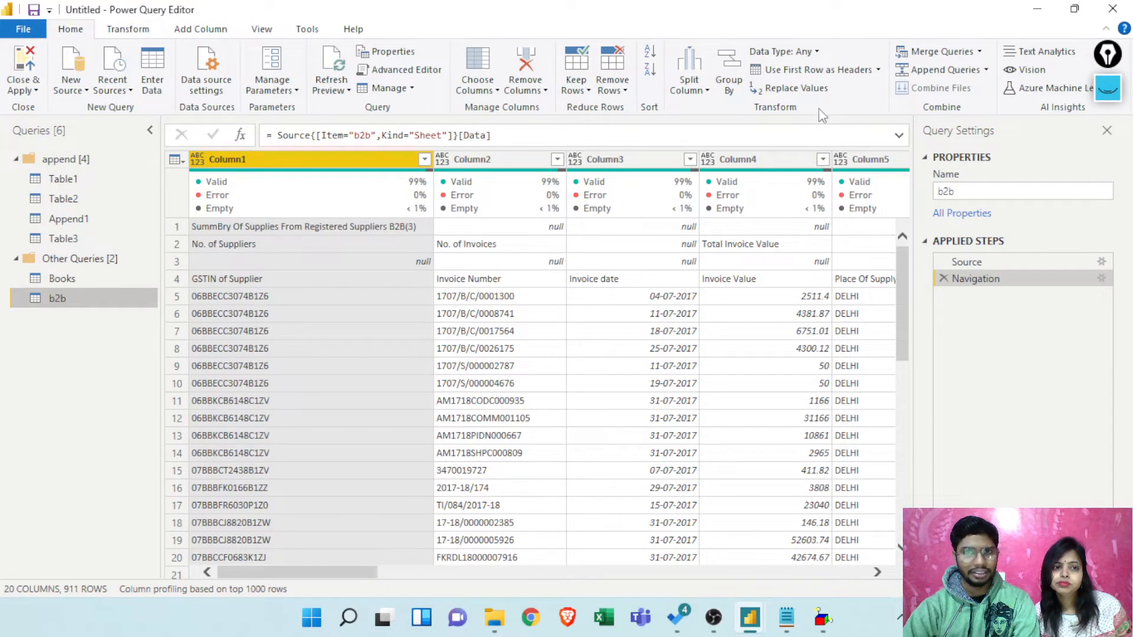
click(625, 90)
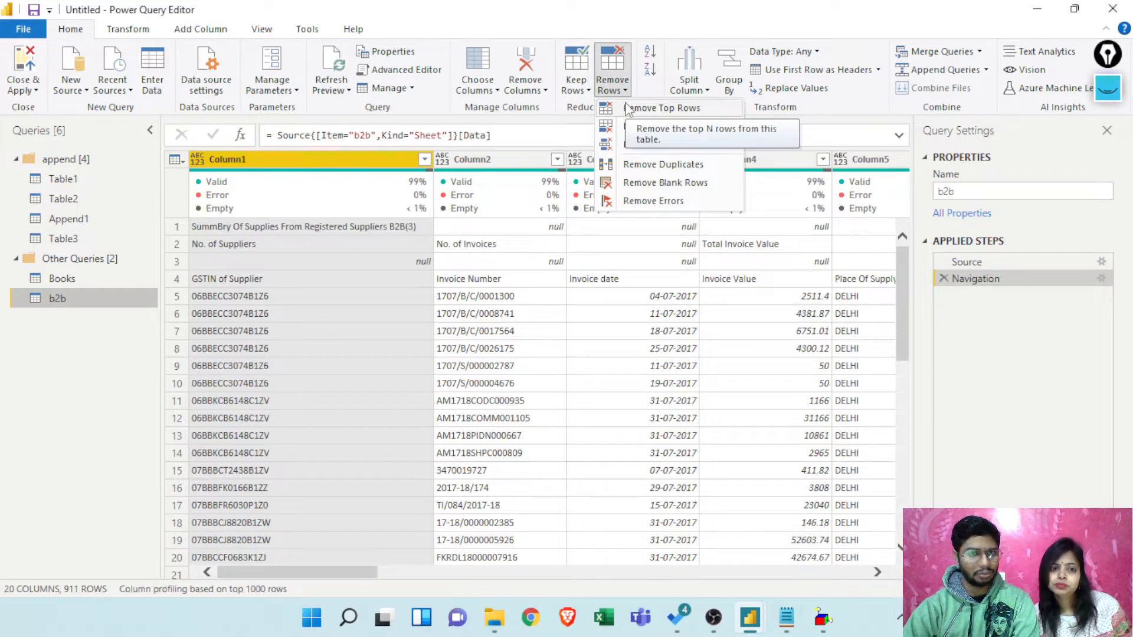
click(627, 108)
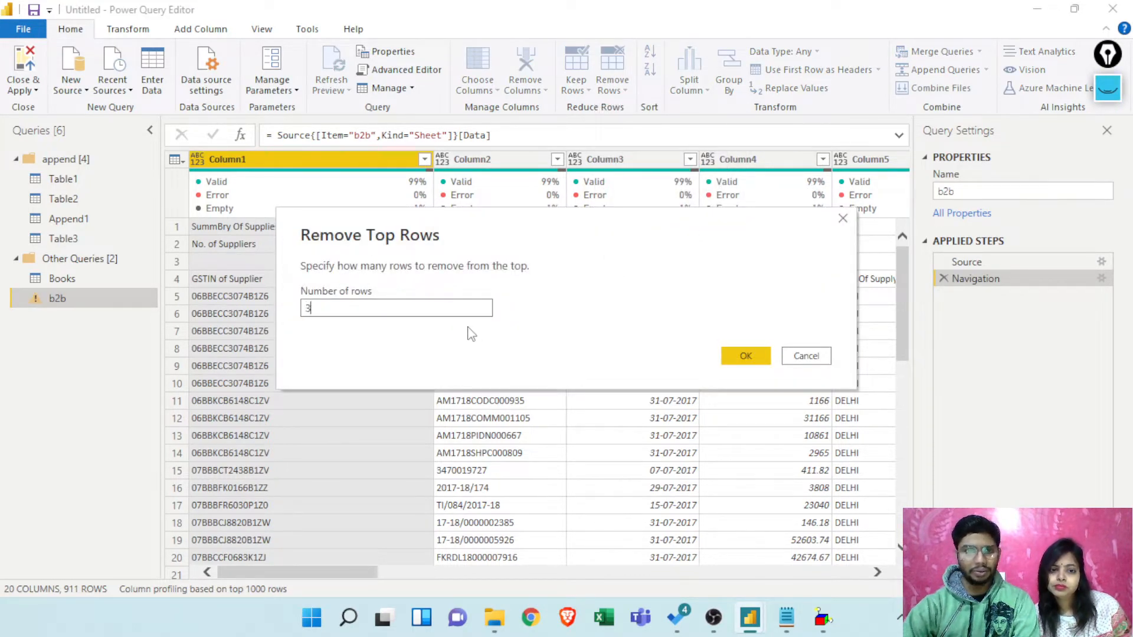
click(748, 358)
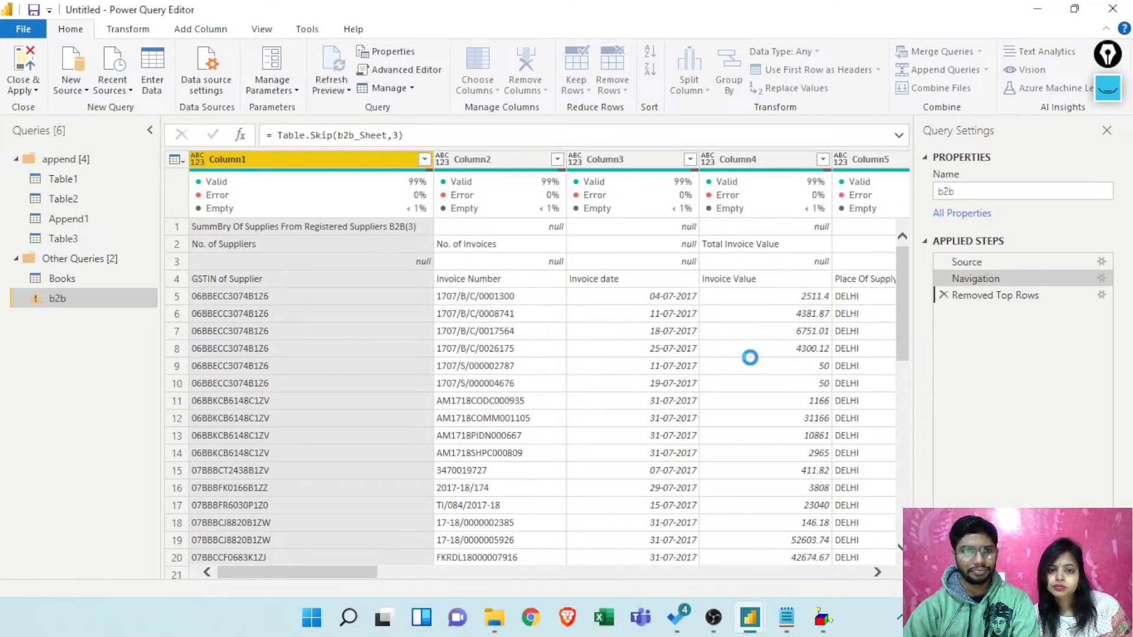
Step: Promote the first row of the b2b query to headers and detect the data types of all its columns
click(878, 70)
click(861, 89)
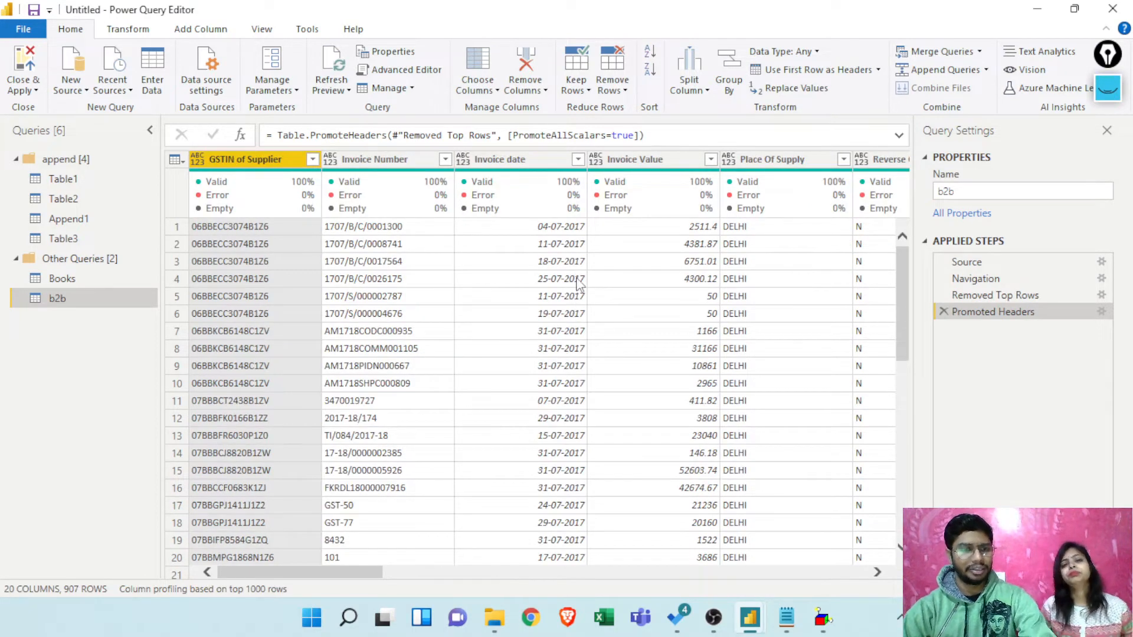
click(333, 164)
key(ctrl+a)
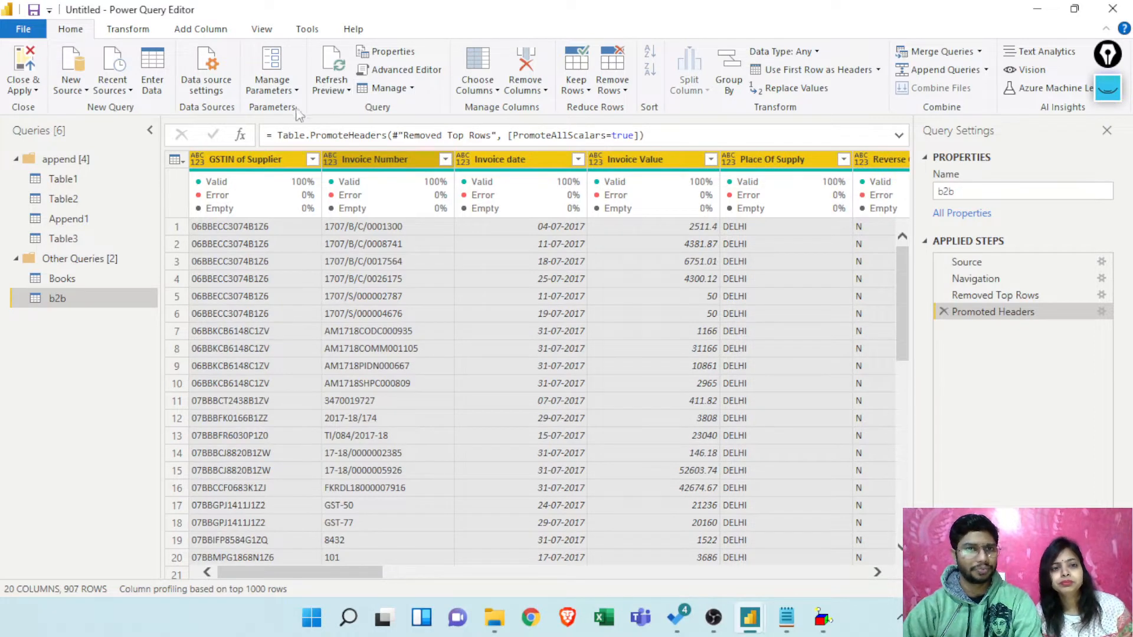
click(133, 30)
click(241, 71)
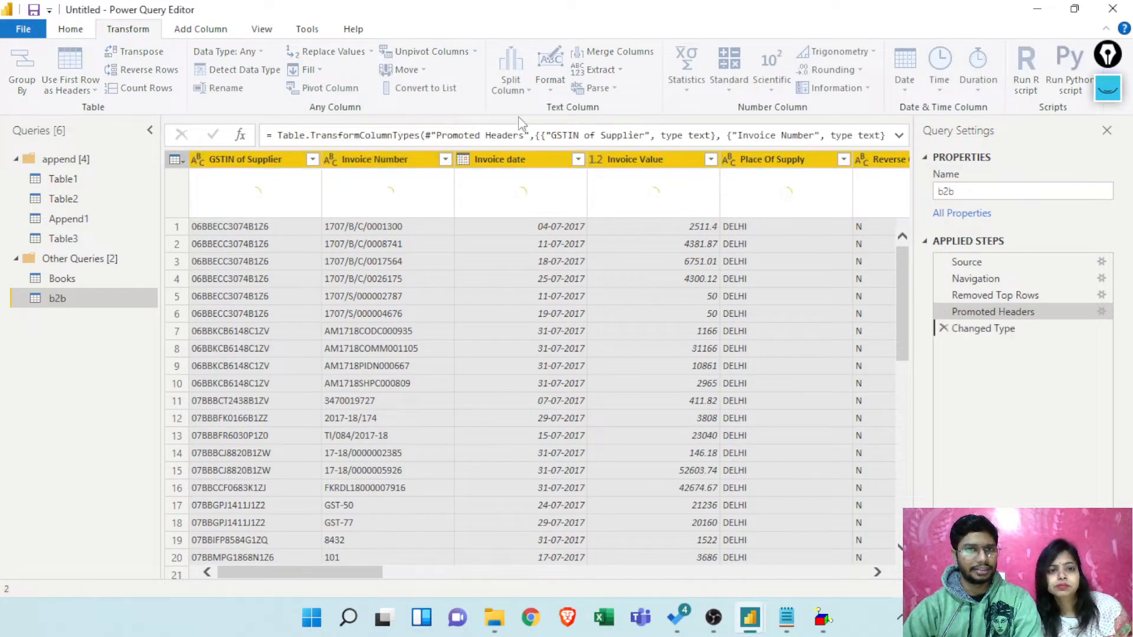
drag(362, 572, 205, 538)
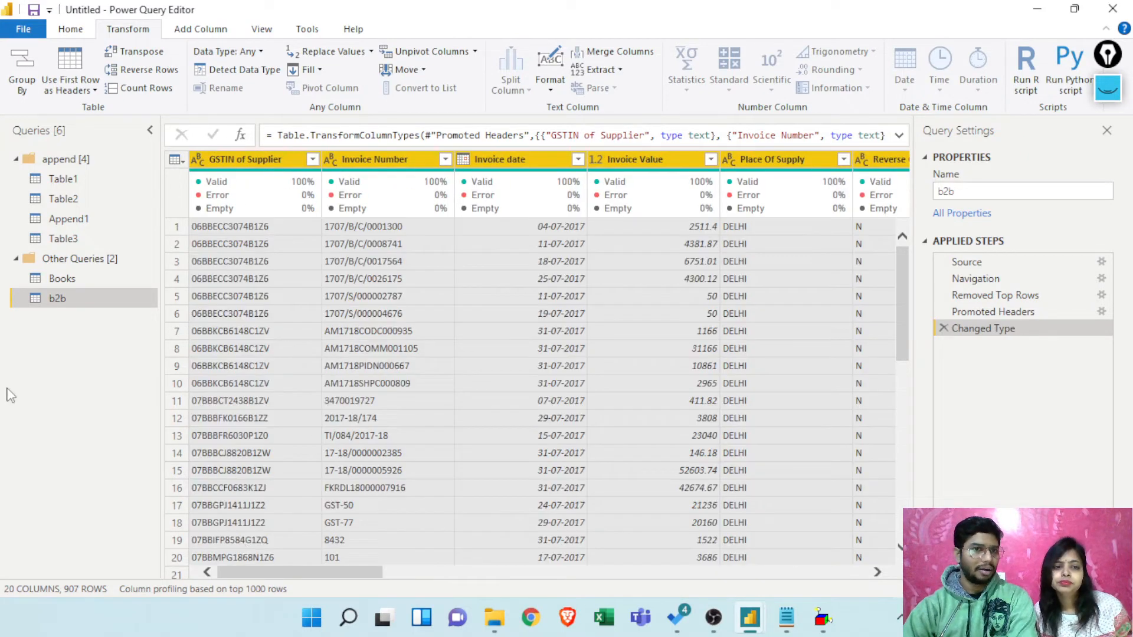
Step: Start a Merge Queries operation on the Books query and choose b2b as the second table
click(80, 281)
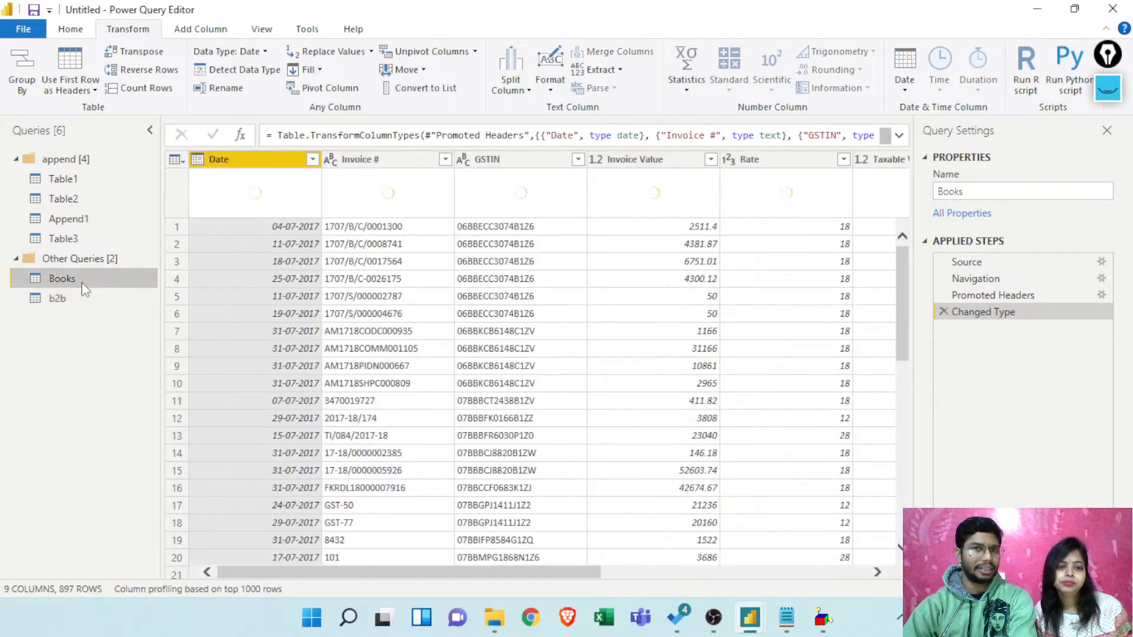
mouse_move(538, 575)
mouse_down()
mouse_move(812, 575)
mouse_move(528, 574)
mouse_up()
click(69, 299)
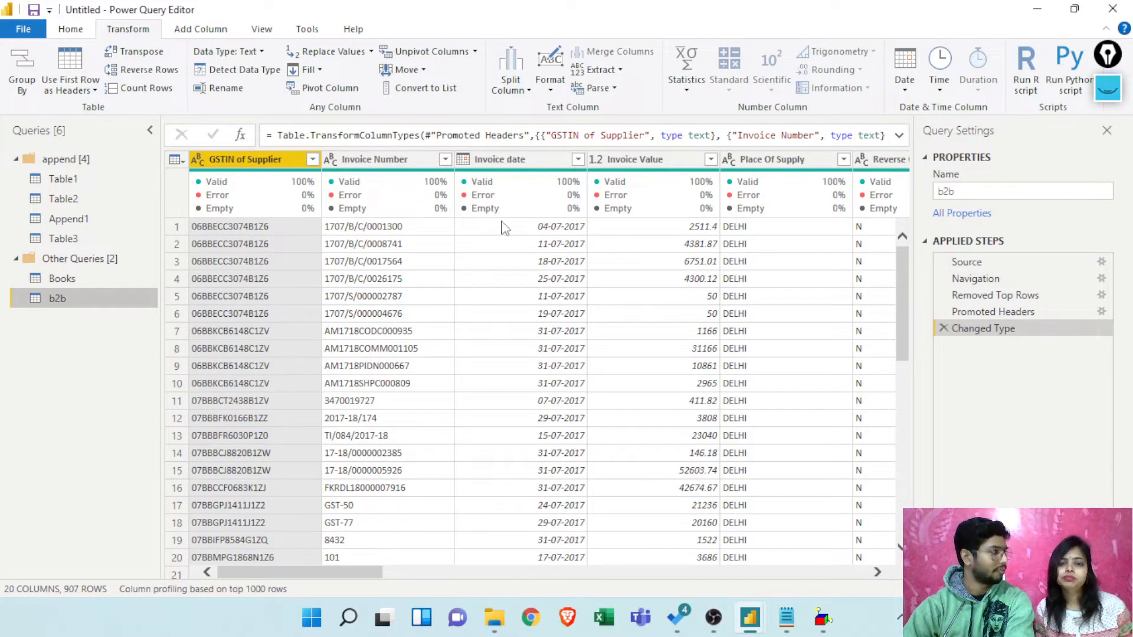
click(81, 281)
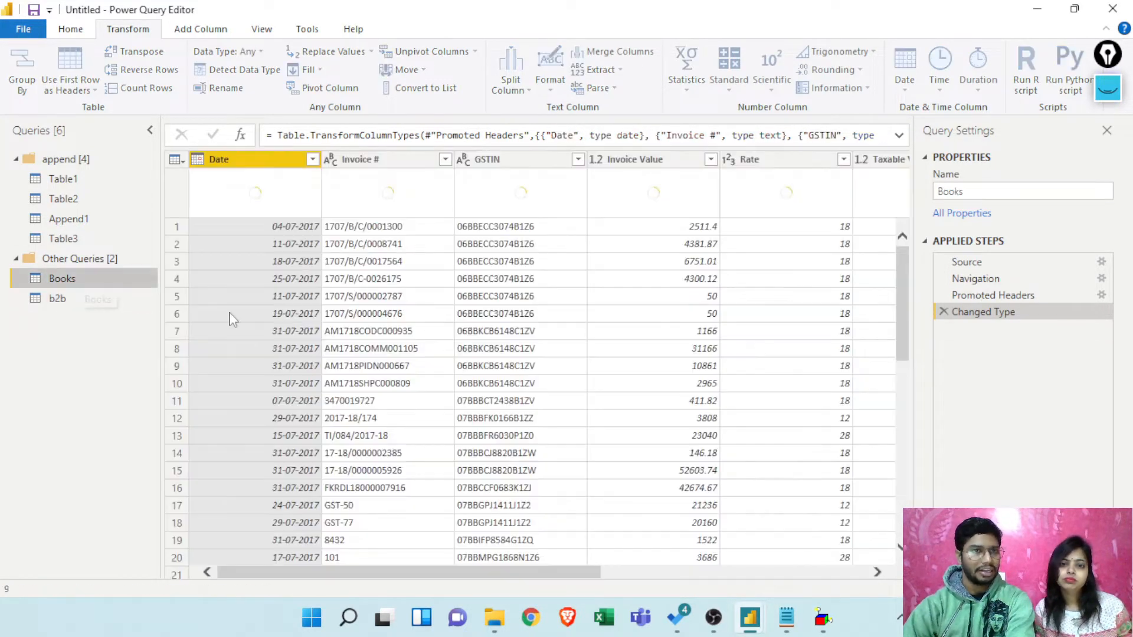
drag(450, 578, 733, 543)
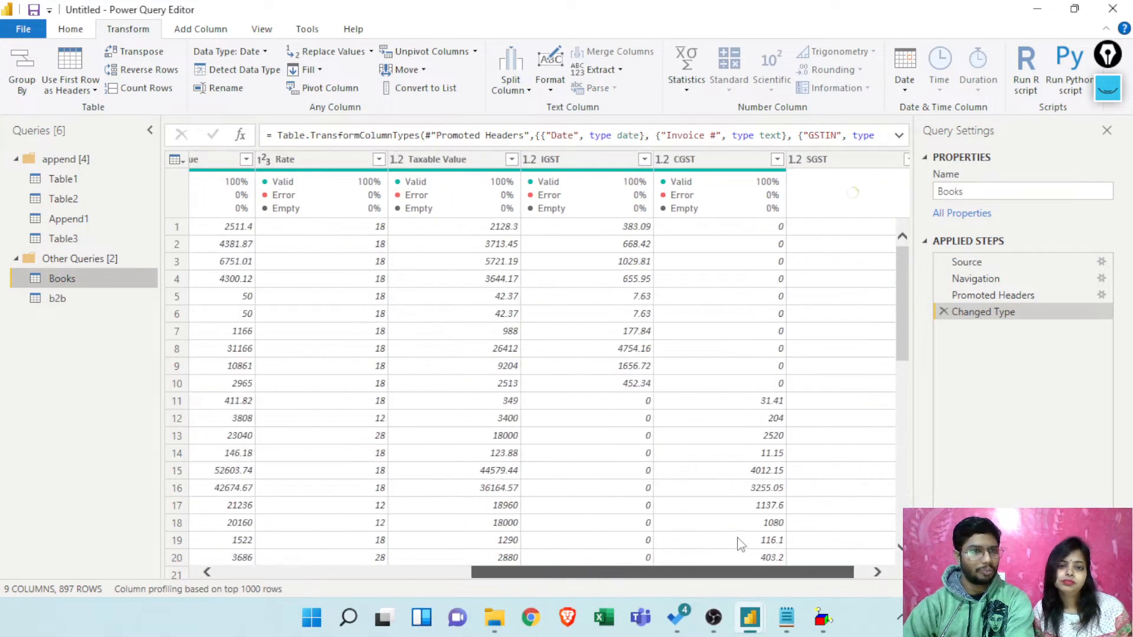
click(183, 26)
click(127, 27)
click(80, 27)
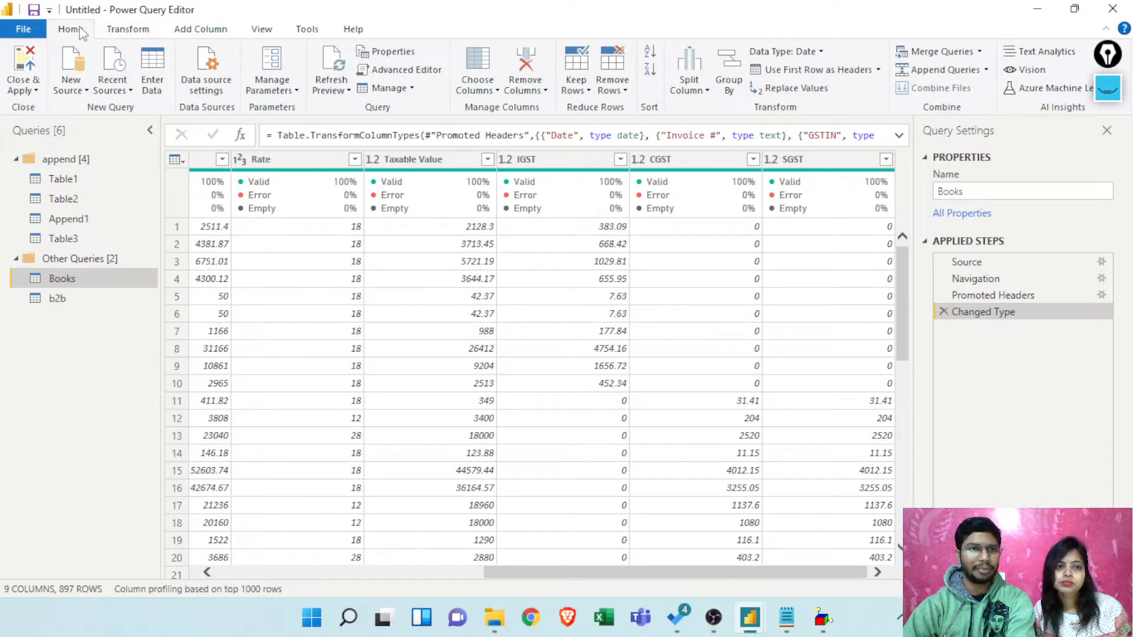
click(979, 52)
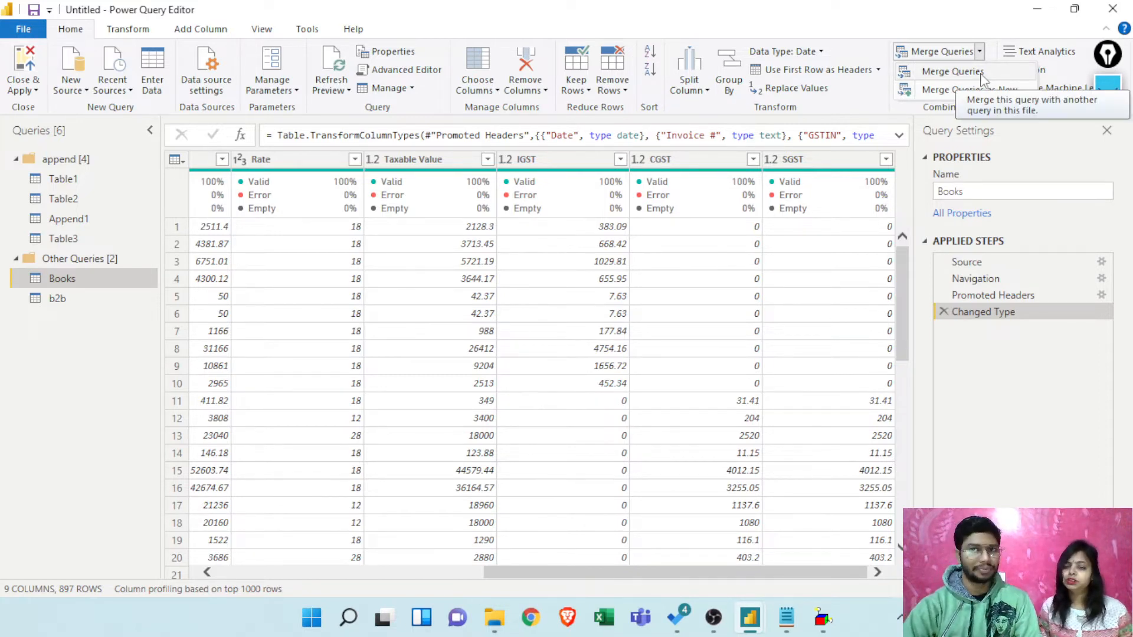
click(981, 73)
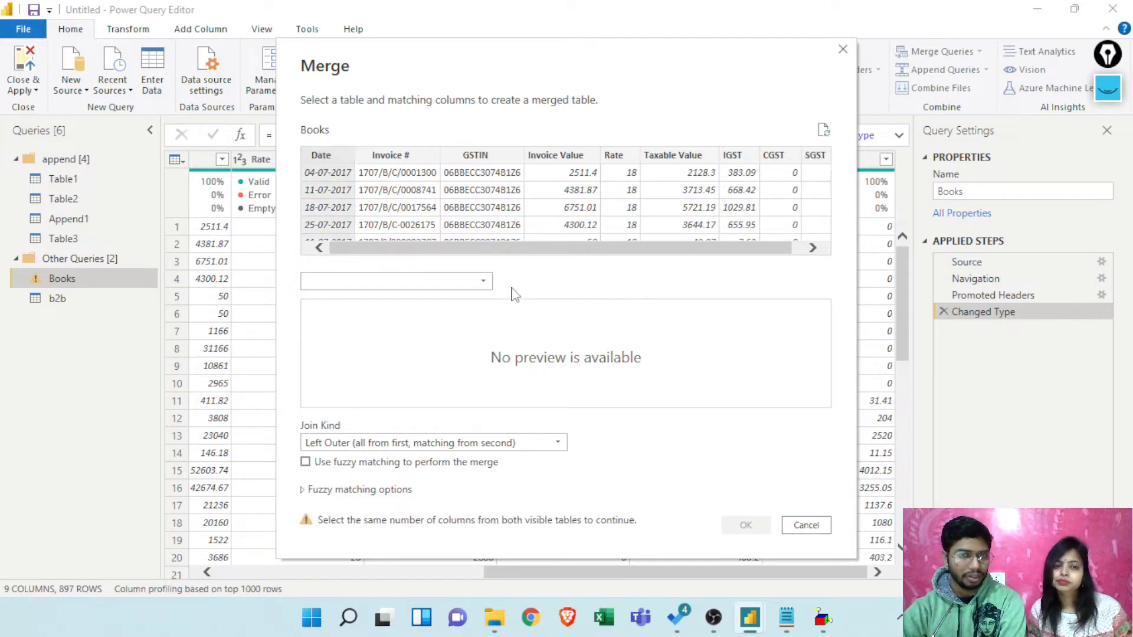
click(482, 280)
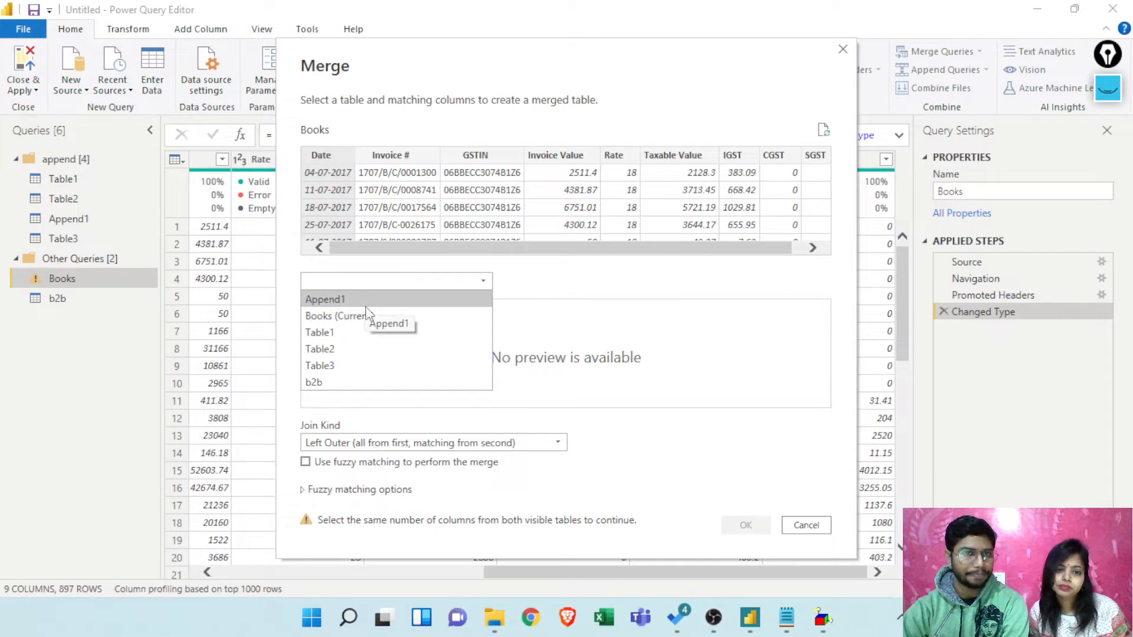
click(354, 385)
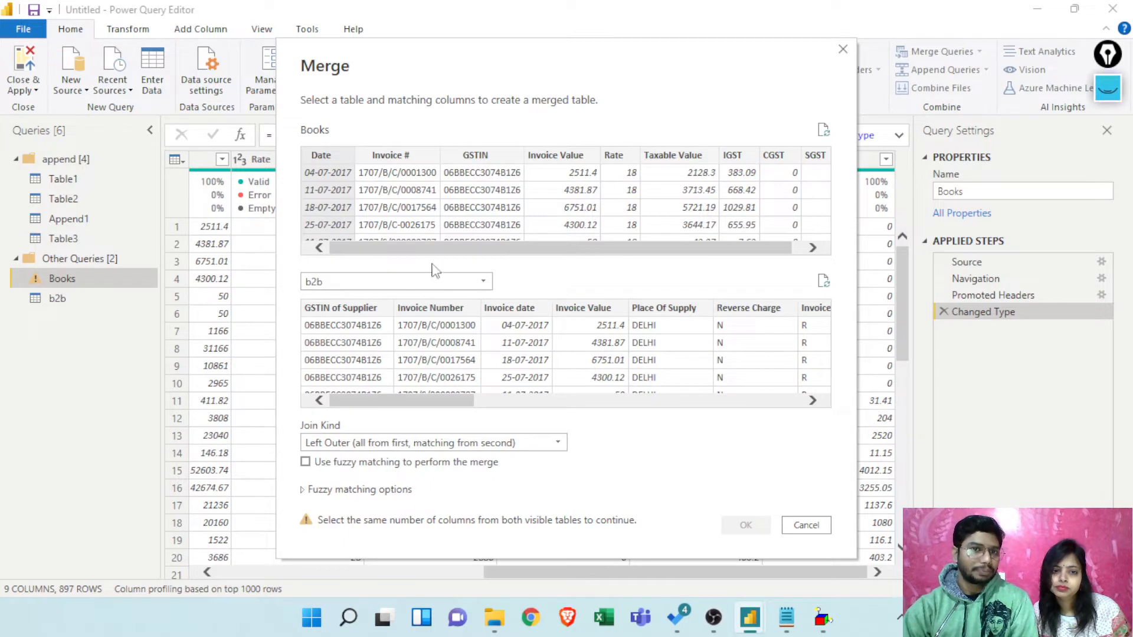
Step: Match Invoice # in Books with Invoice Number in b2b and review the available join kinds, keeping Left Outer
click(406, 157)
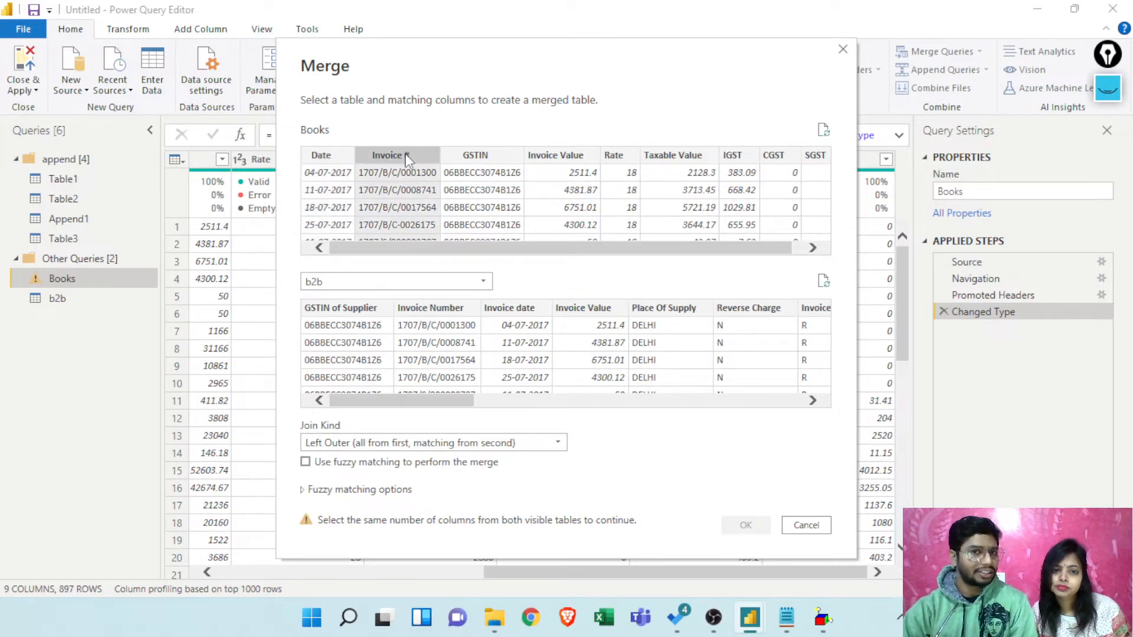
click(434, 311)
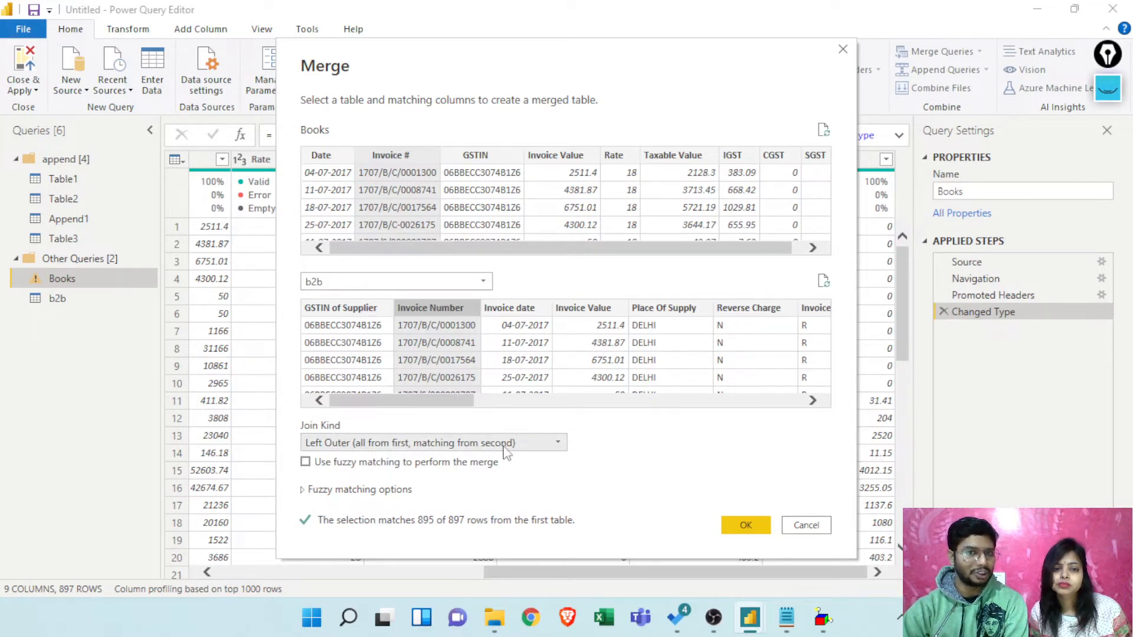
click(557, 443)
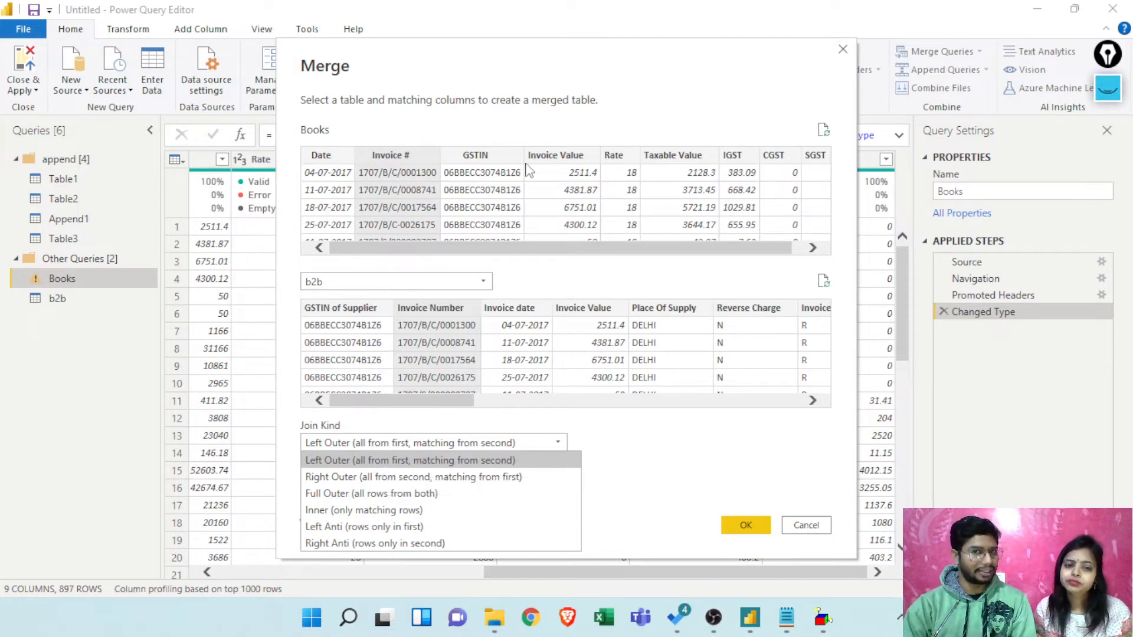
click(575, 283)
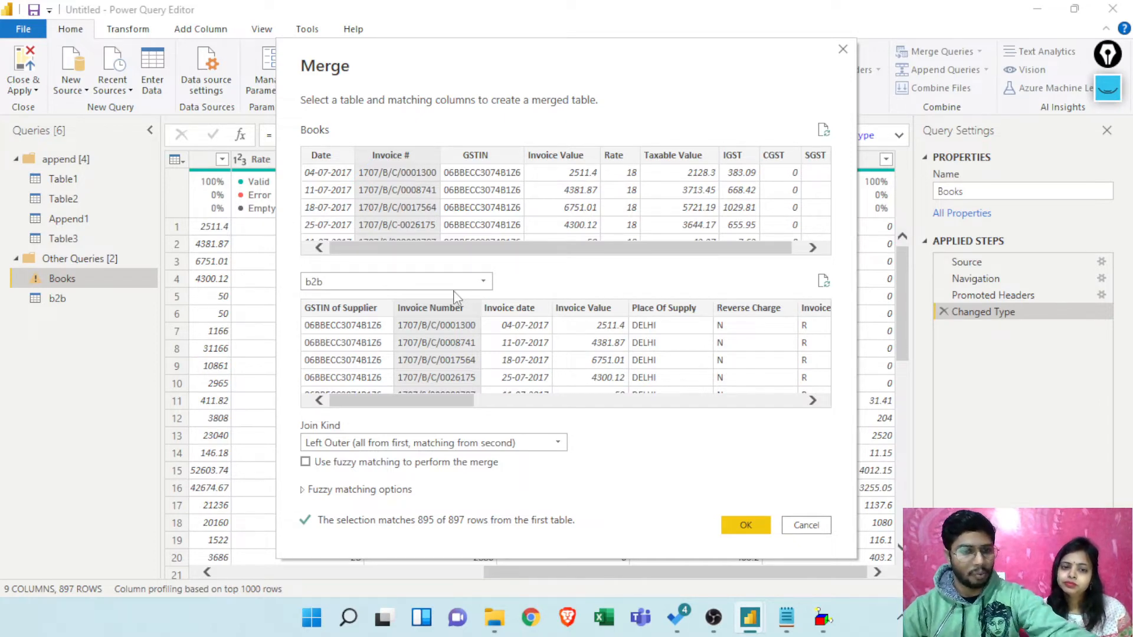
Step: Switch to Paint and draw two equal, overlapping circles side by side as a Venn diagram
key(super+r)
text(mspaint)
key(Return)
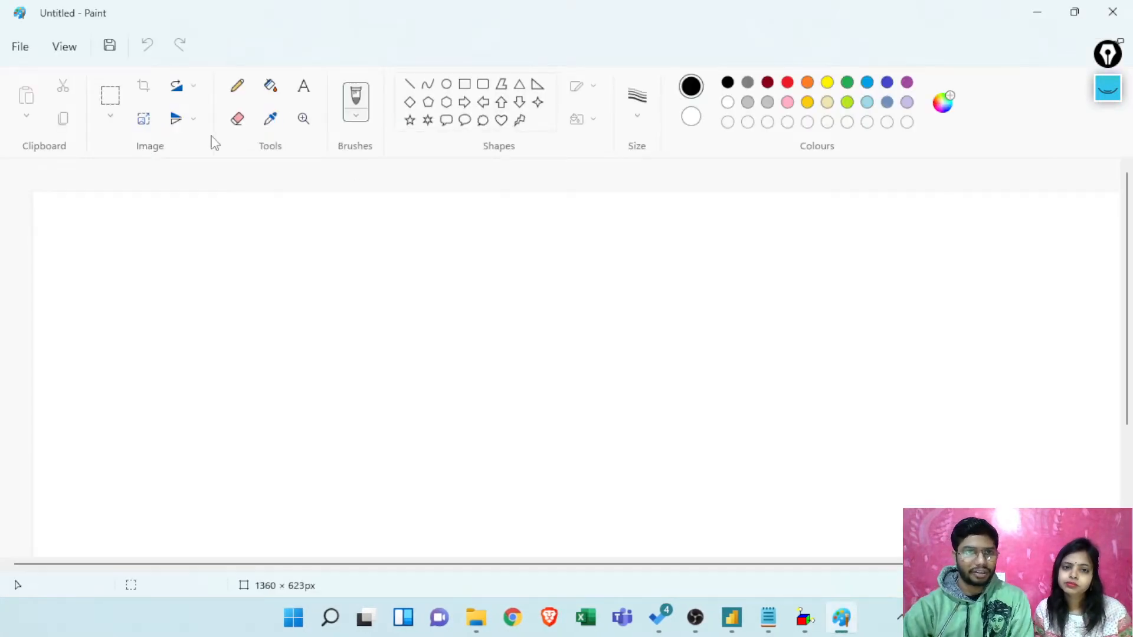
click(447, 84)
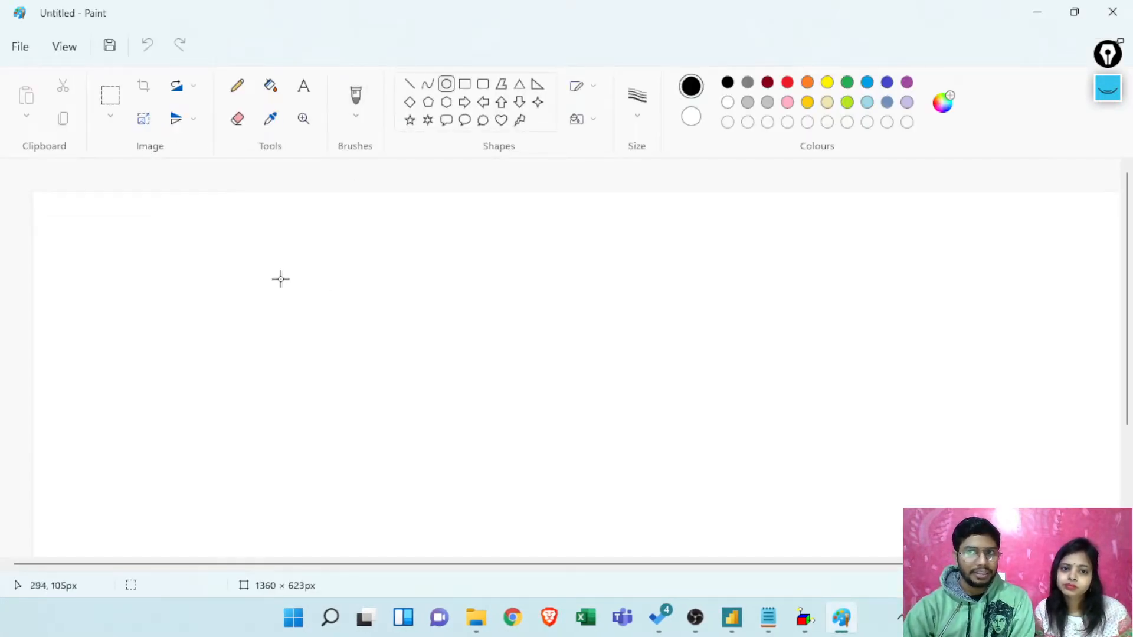
mouse_move(147, 212)
mouse_down()
mouse_move(249, 328)
mouse_move(269, 333)
mouse_up()
mouse_move(310, 218)
mouse_down()
mouse_move(401, 328)
mouse_move(434, 339)
mouse_up()
drag(383, 292, 303, 284)
click(447, 277)
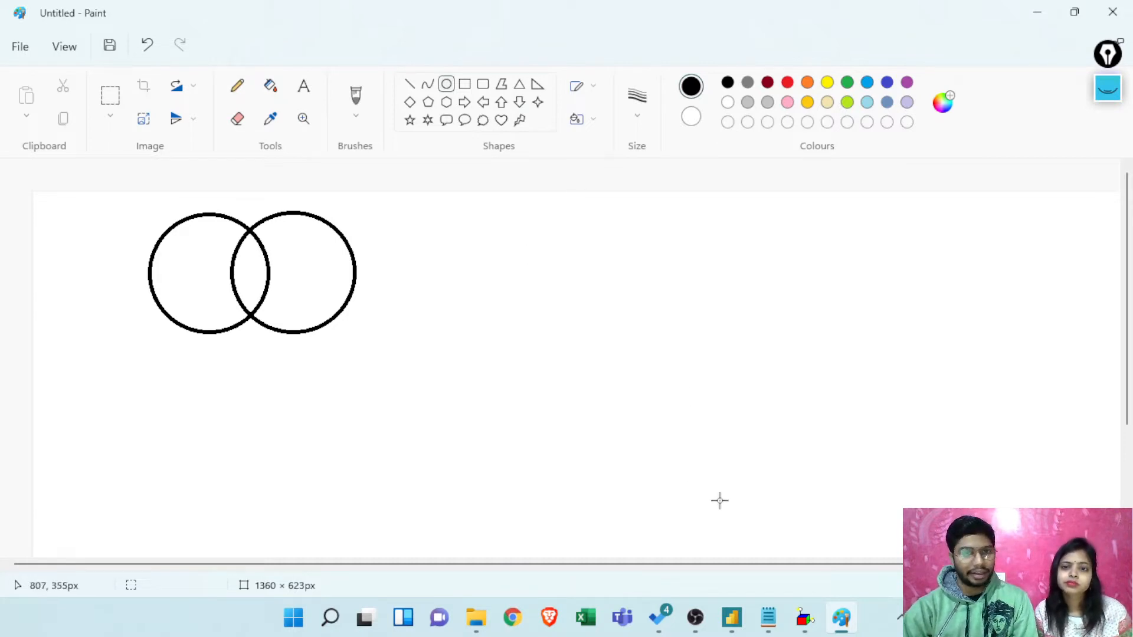
Step: Check the Left Outer join in the Power Query Merge dialog and illustrate it in Paint by filling the left circle and overlap red
mouse_move(731, 618)
click(824, 522)
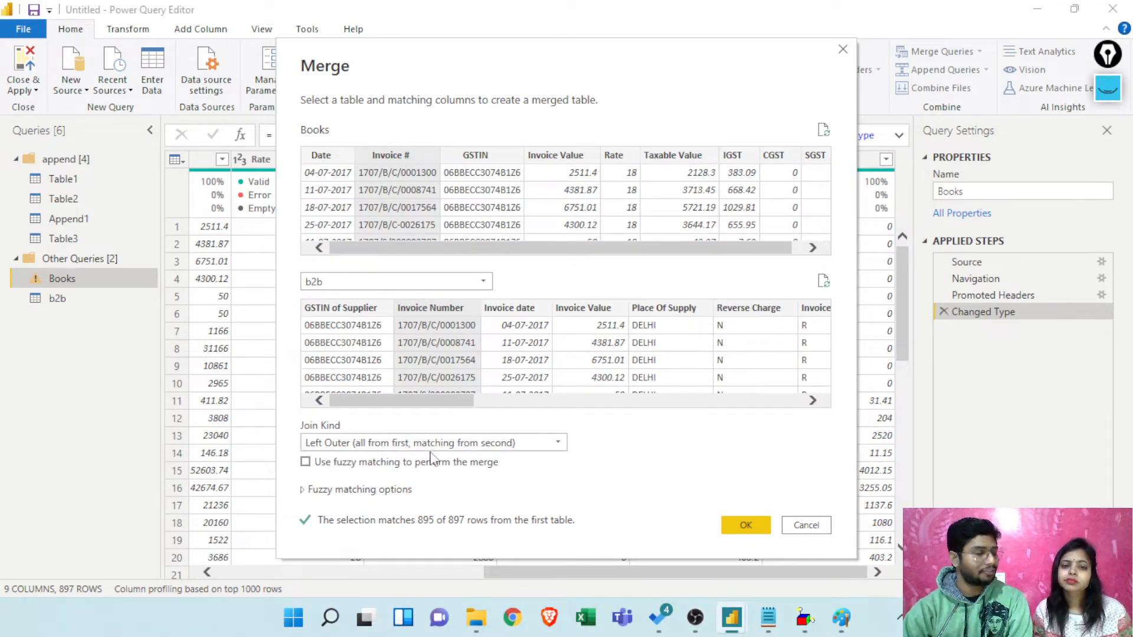
click(838, 620)
click(789, 84)
click(270, 86)
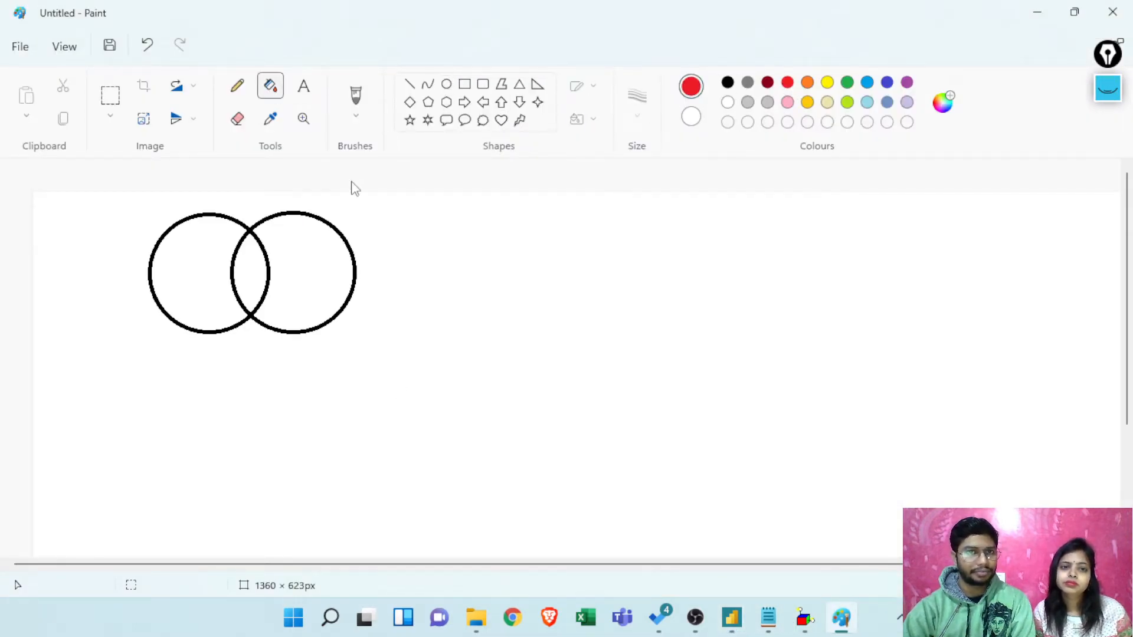
click(199, 267)
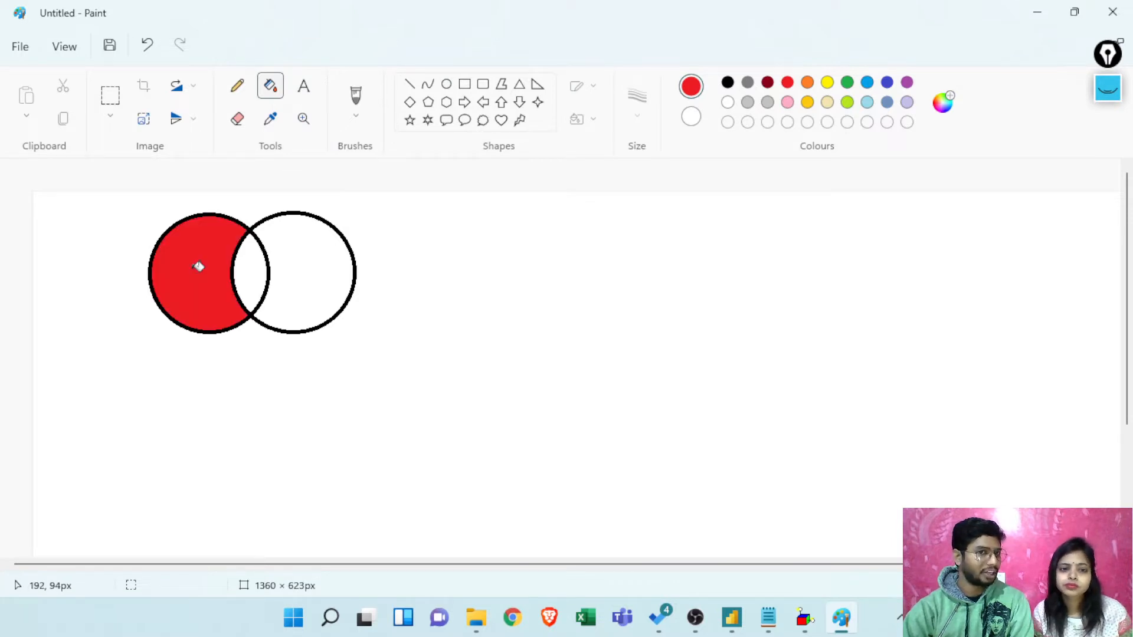
click(253, 268)
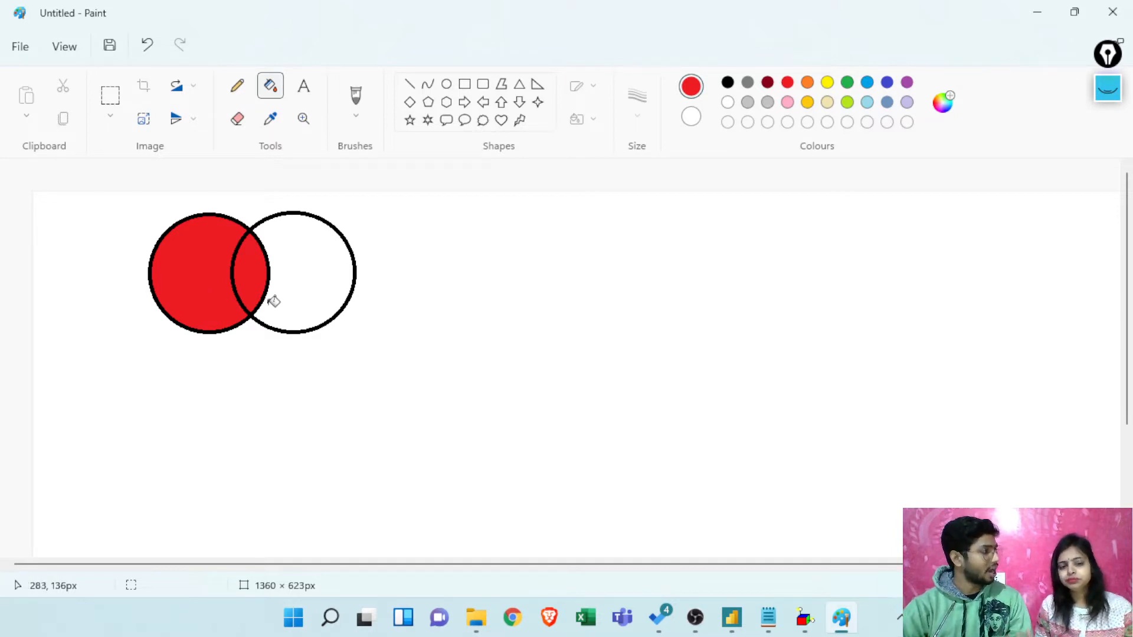
Step: Check the Right Outer join in the Merge dialog and illustrate it in Paint with the whole right circle red and the rest white
key(alt+Tab)
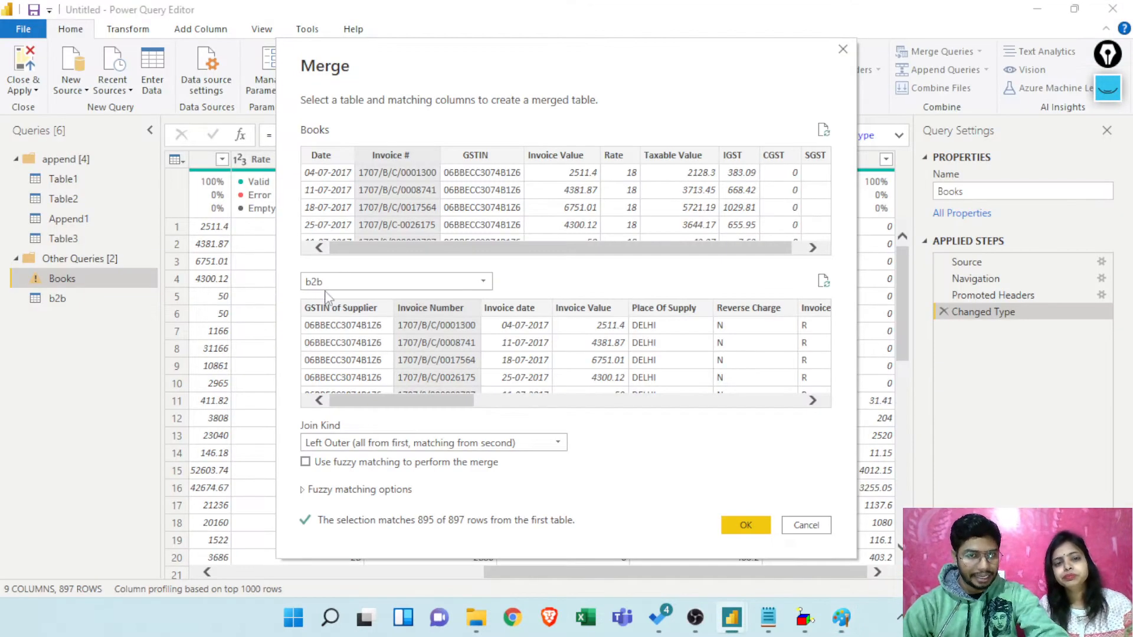
click(524, 444)
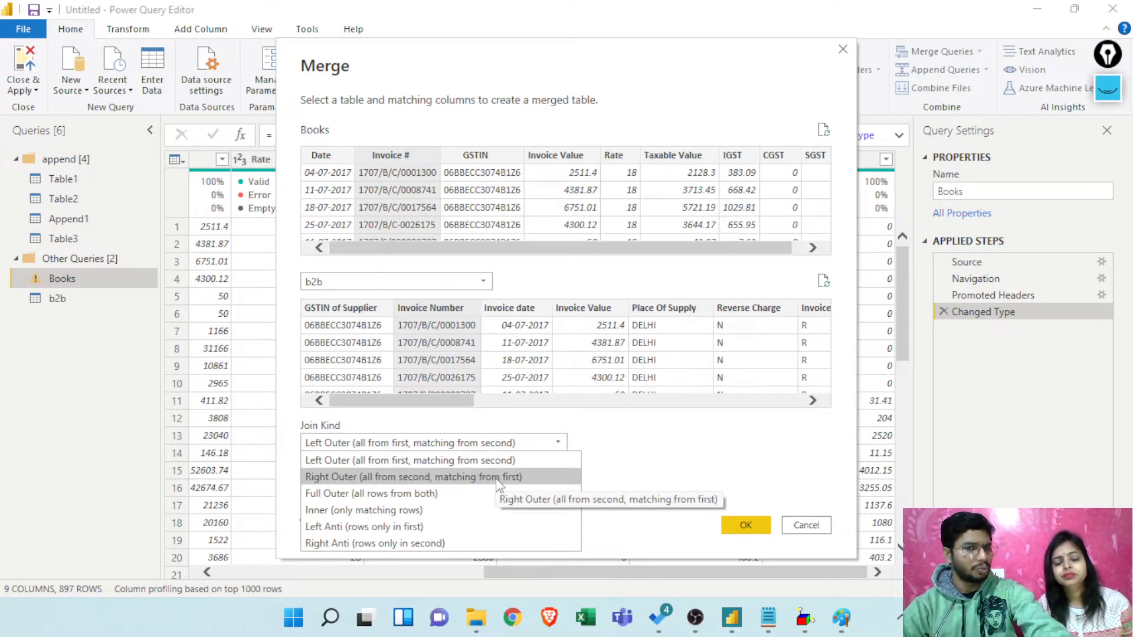
key(Escape)
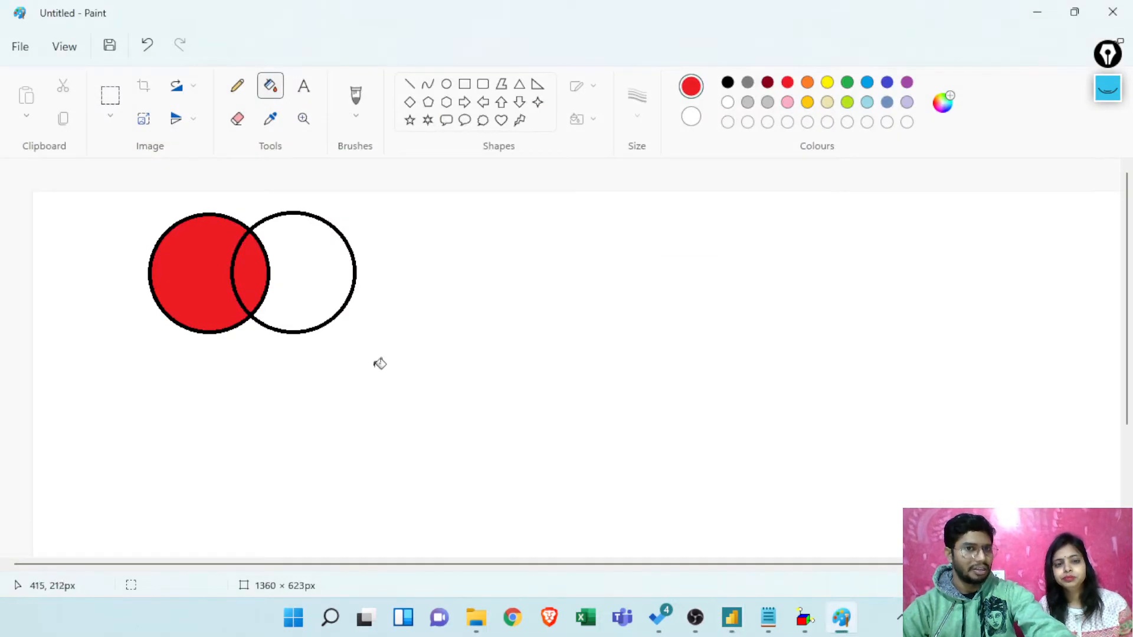
click(326, 266)
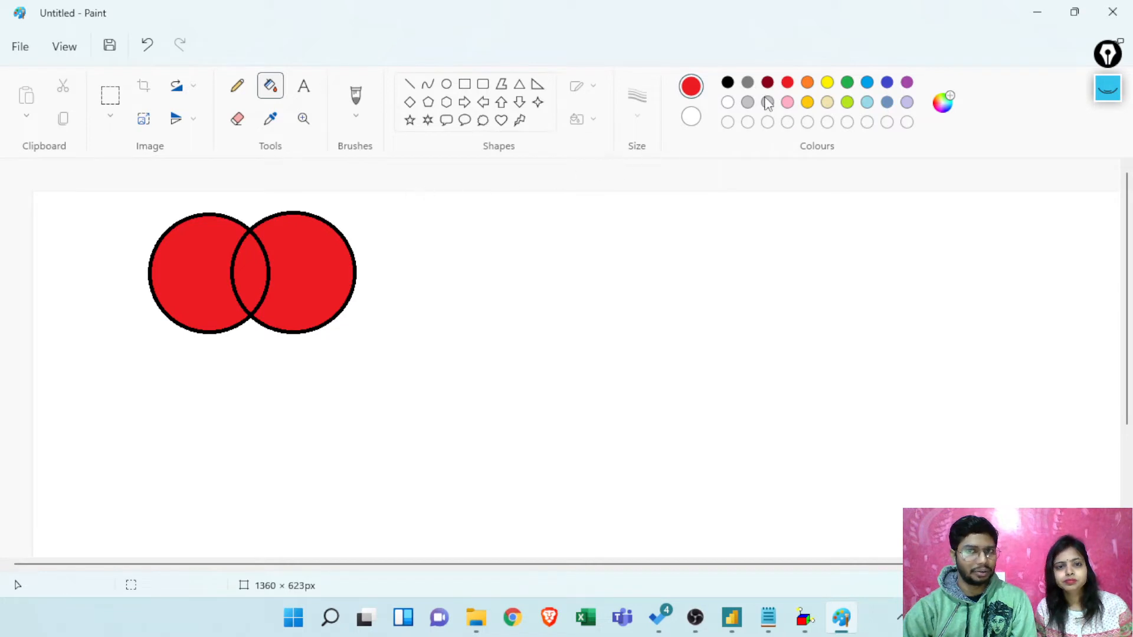
click(728, 103)
click(236, 232)
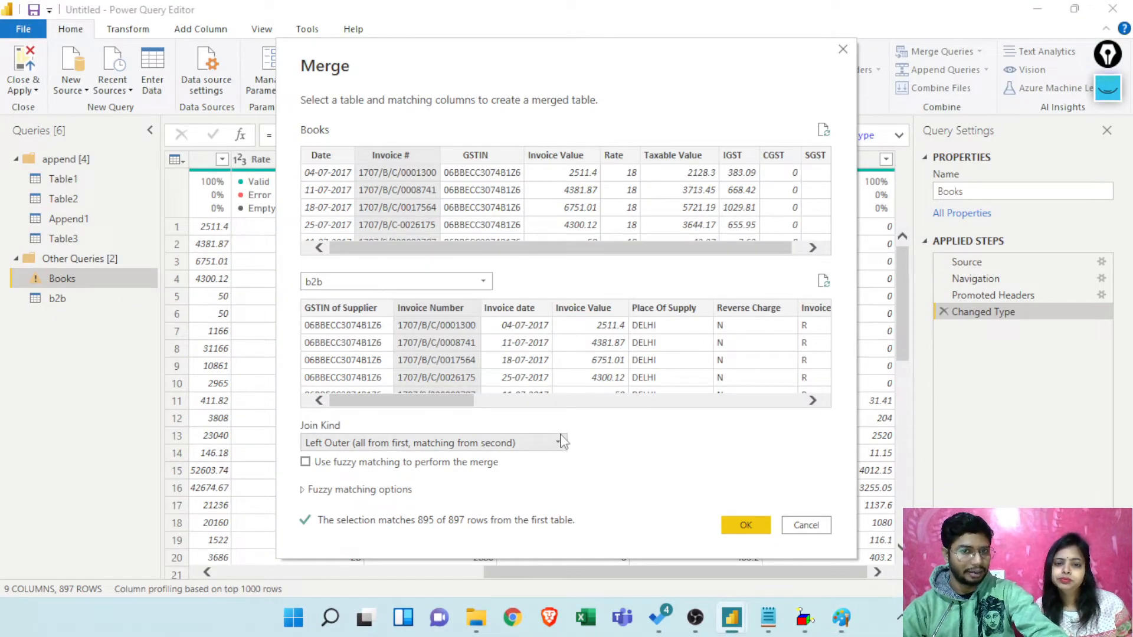
Step: Check the Full Outer join in the Merge dialog and illustrate it in Paint by filling the left region red as well
click(558, 442)
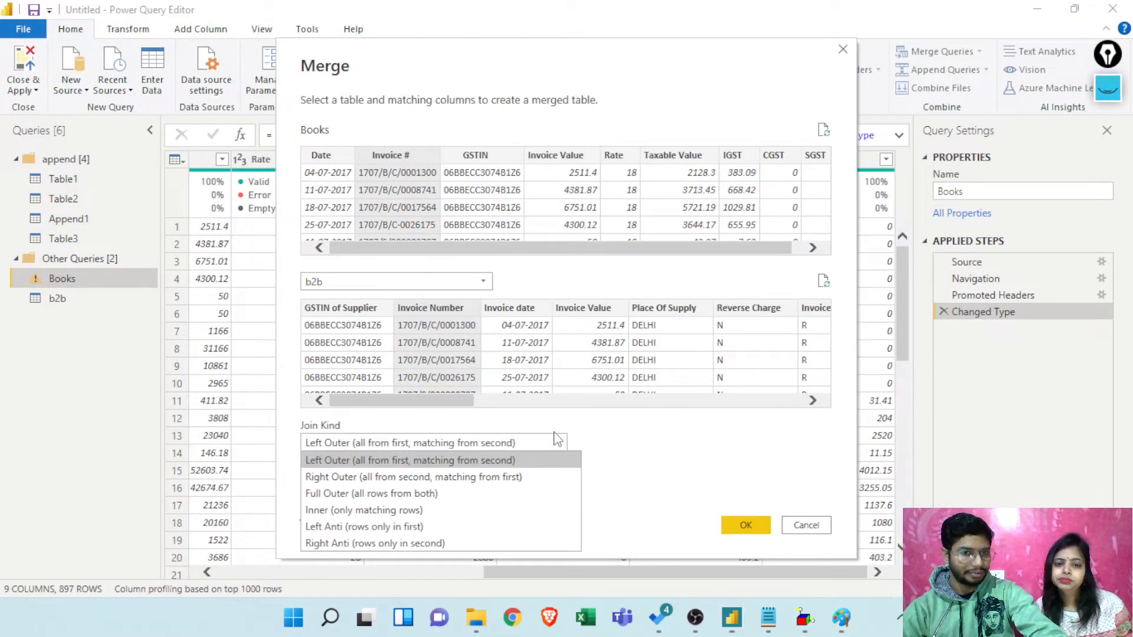
click(434, 494)
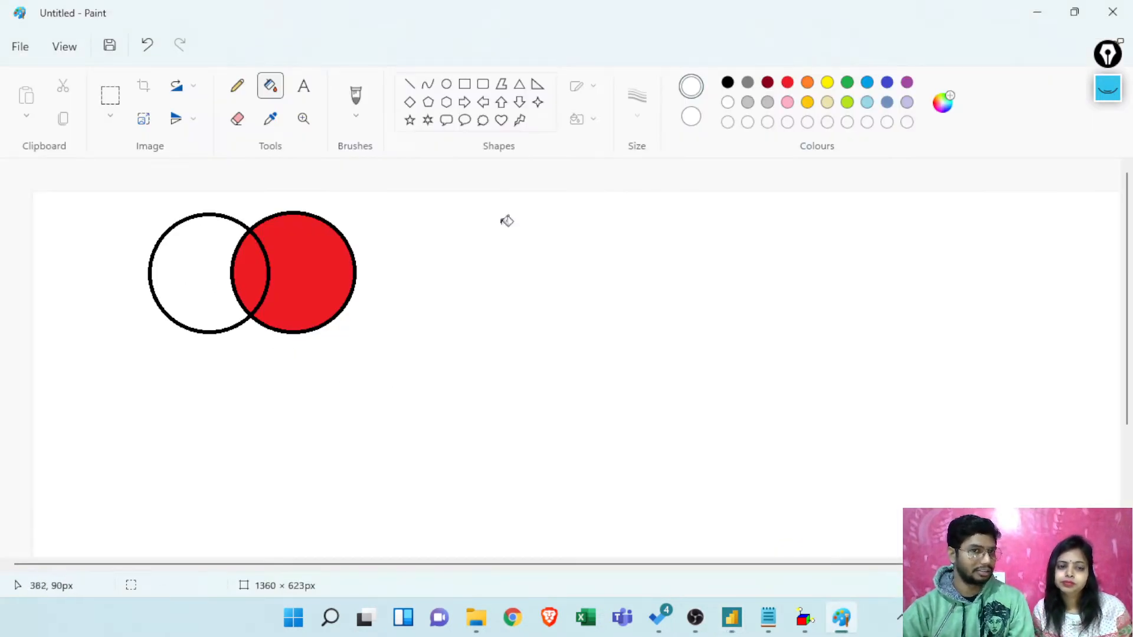
click(787, 82)
click(195, 256)
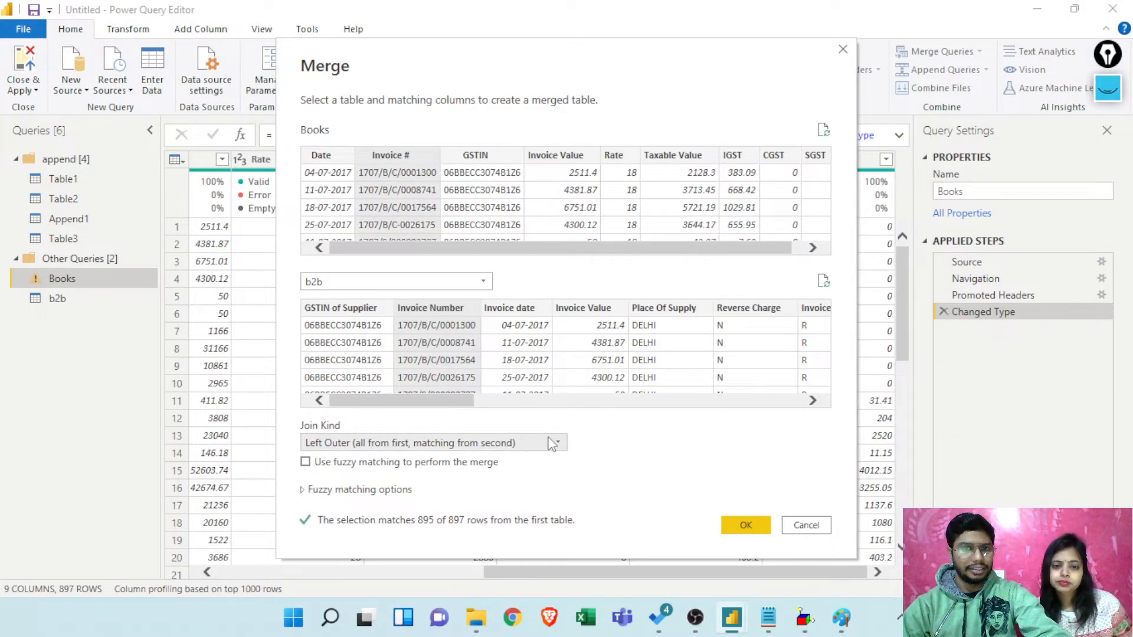
Step: Check the Inner join in the Merge dialog and illustrate it in Paint by clearing all regions to white and filling only the overlap red
click(553, 442)
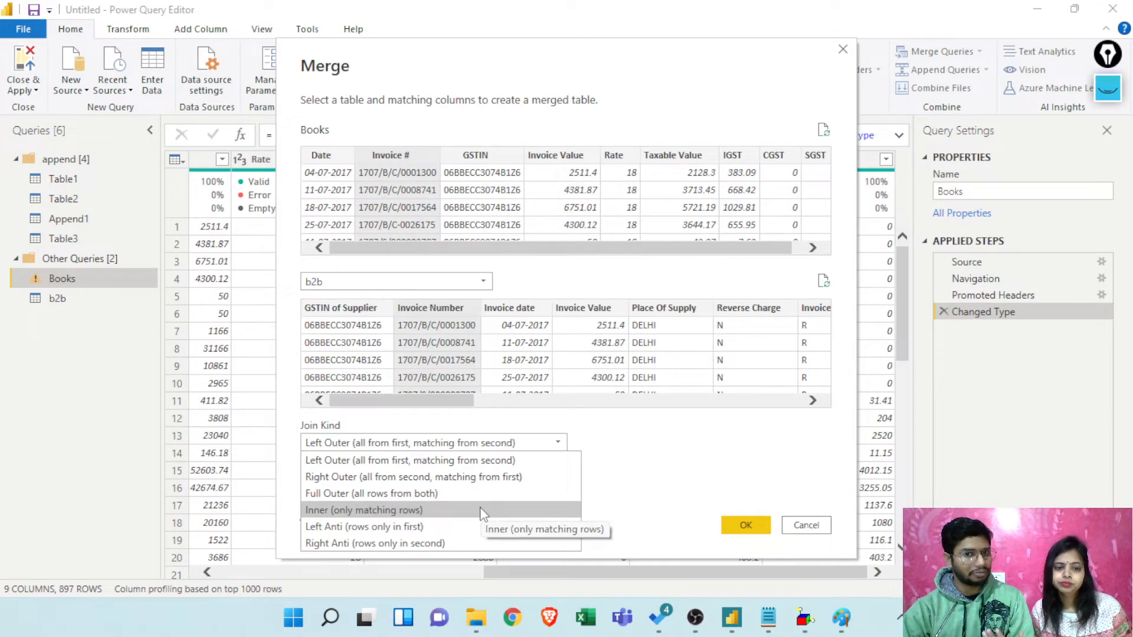
key(Escape)
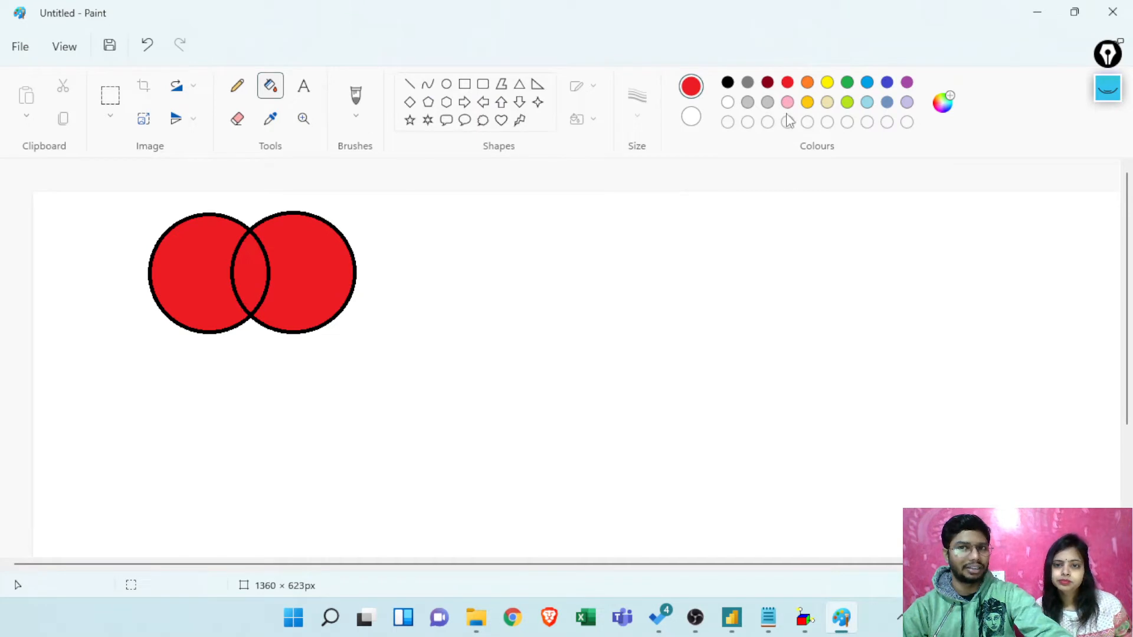
click(728, 103)
click(255, 264)
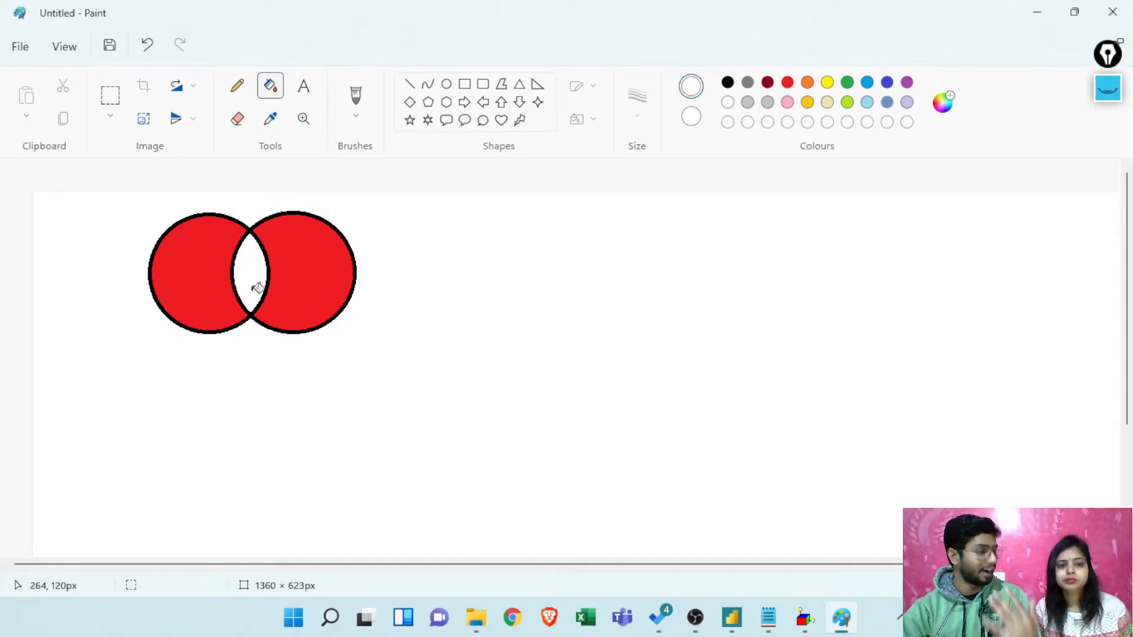
click(223, 284)
click(309, 259)
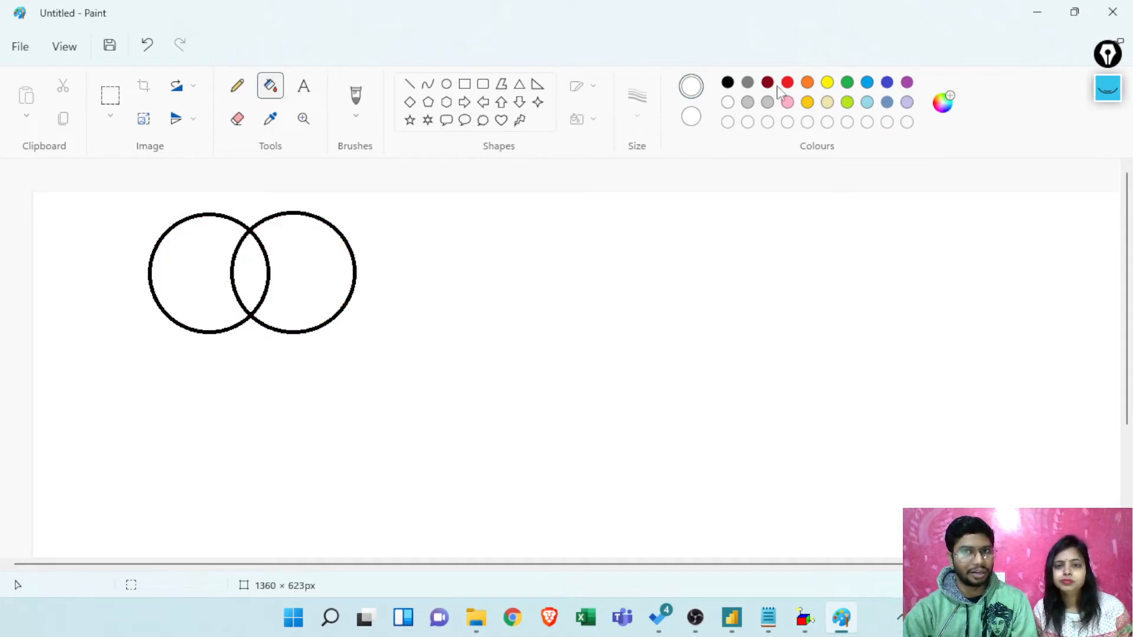
click(785, 86)
click(252, 247)
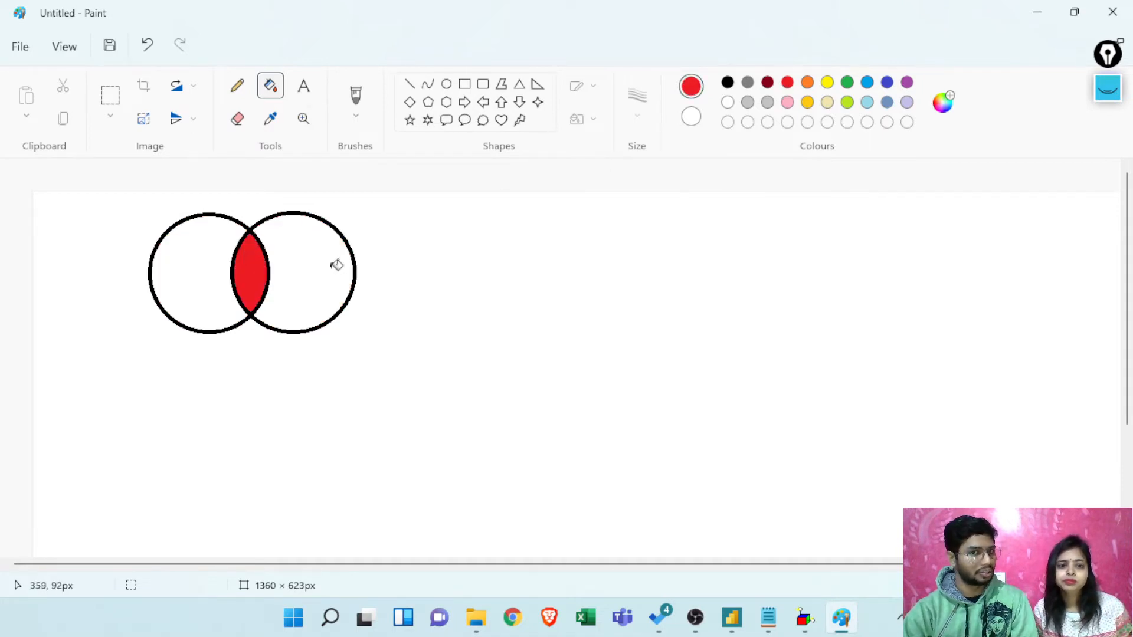
key(ctrl+z)
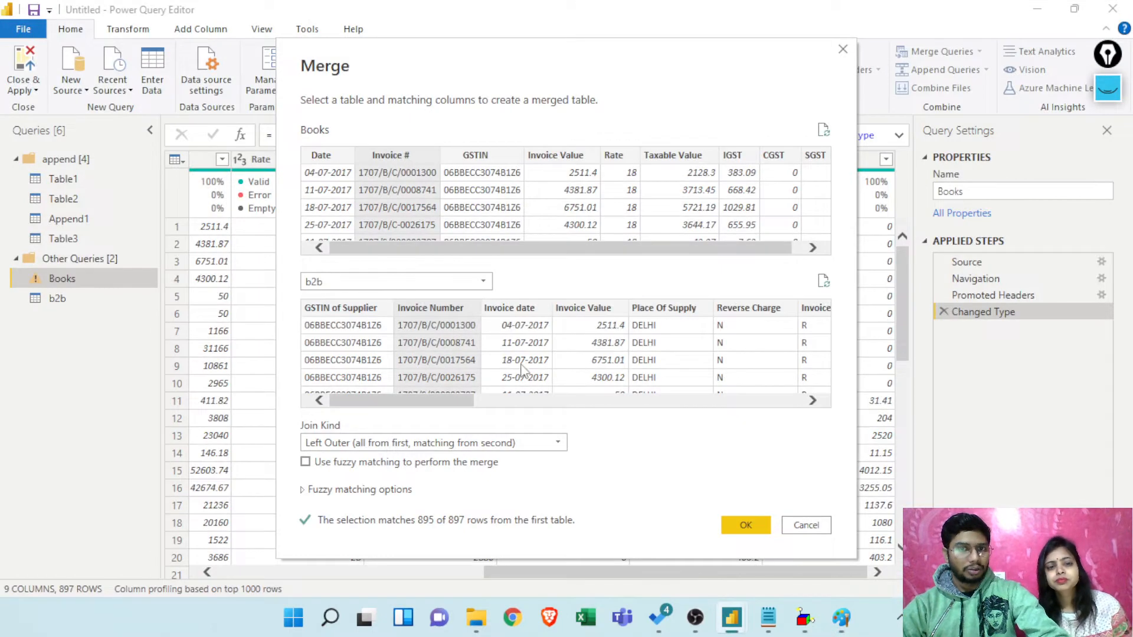
Step: Review the join kinds in the Power Query Merge dialog, keep Left Outer, and try the fuzzy matching option, leaving it off
click(558, 443)
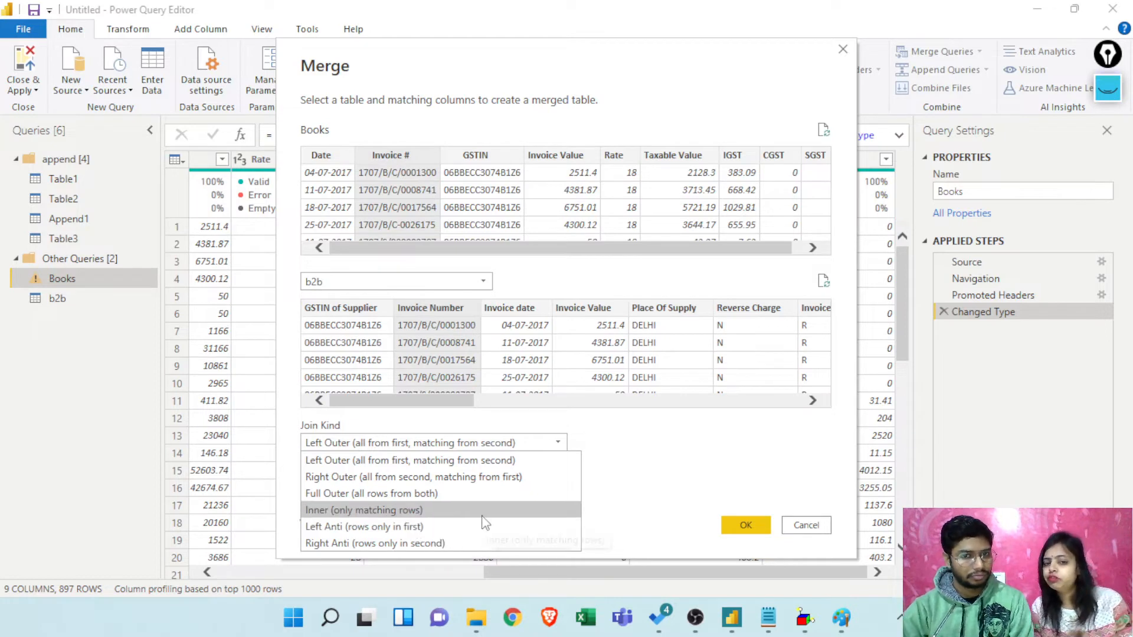
click(416, 461)
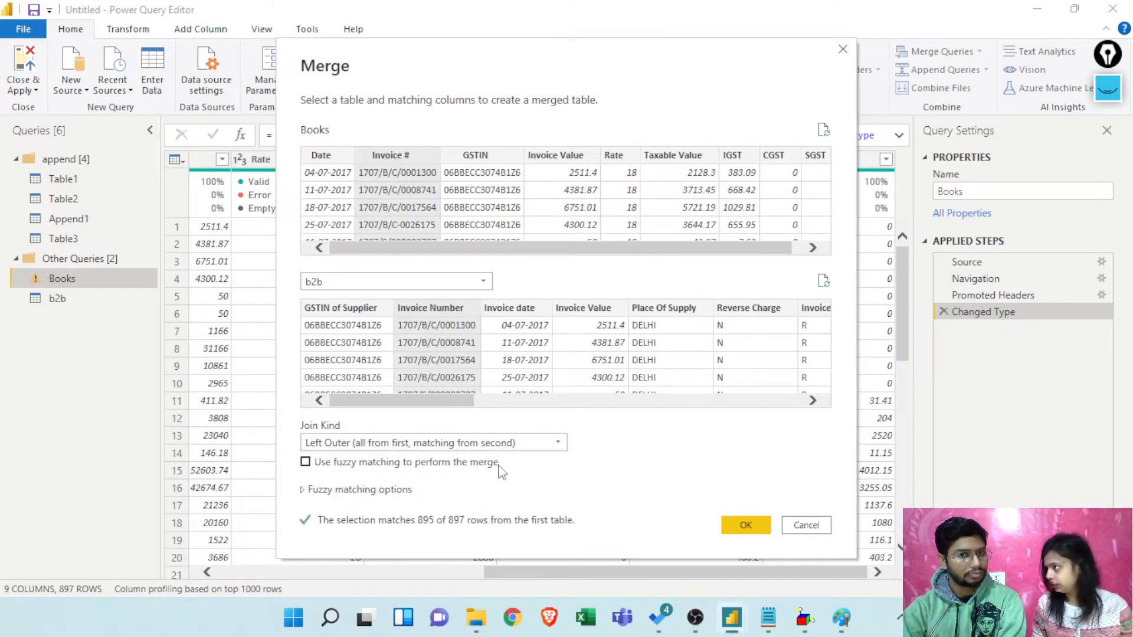
click(305, 462)
click(305, 463)
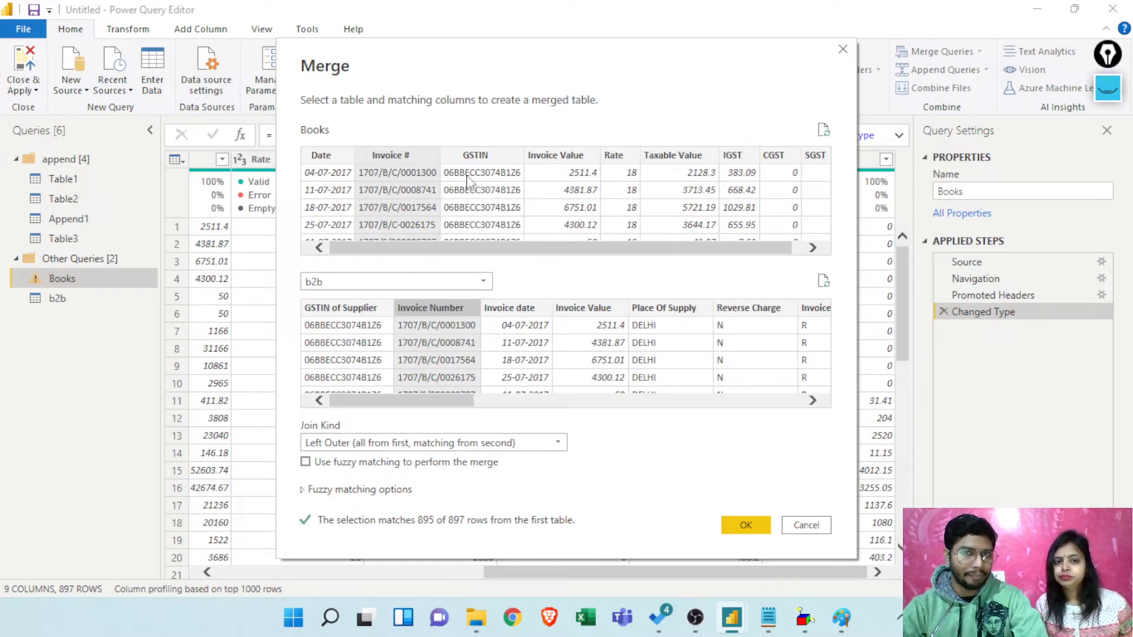
Step: Add GSTIN with GSTIN of Supplier and Date with Invoice date as further matching column pairs between Books and b2b
ctrl+click(485, 154)
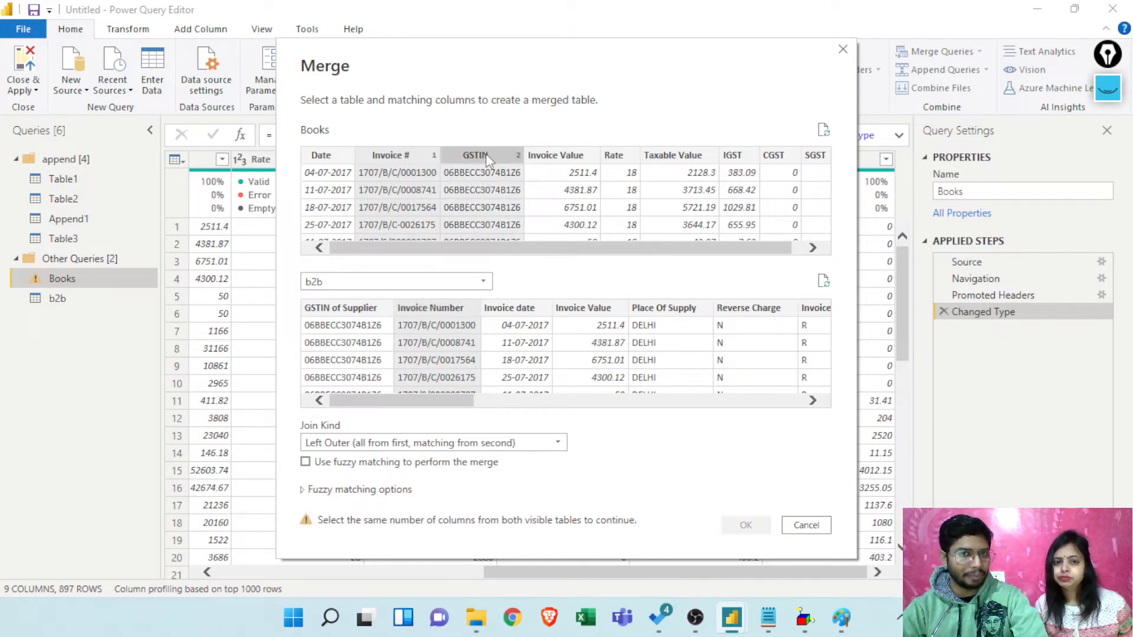
ctrl+click(361, 309)
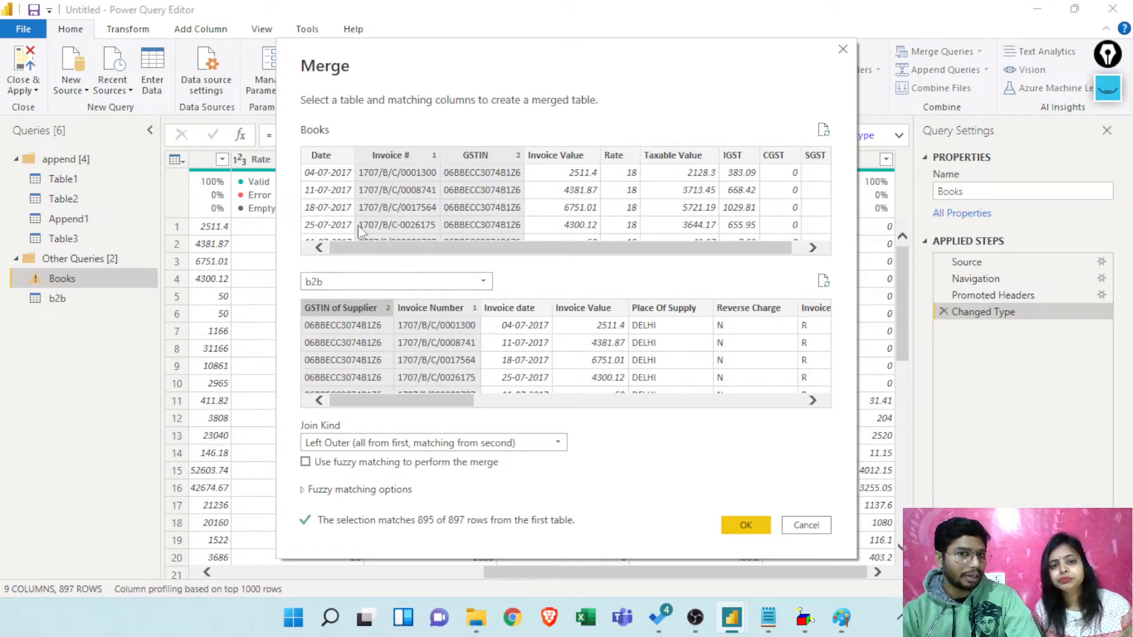
ctrl+click(328, 157)
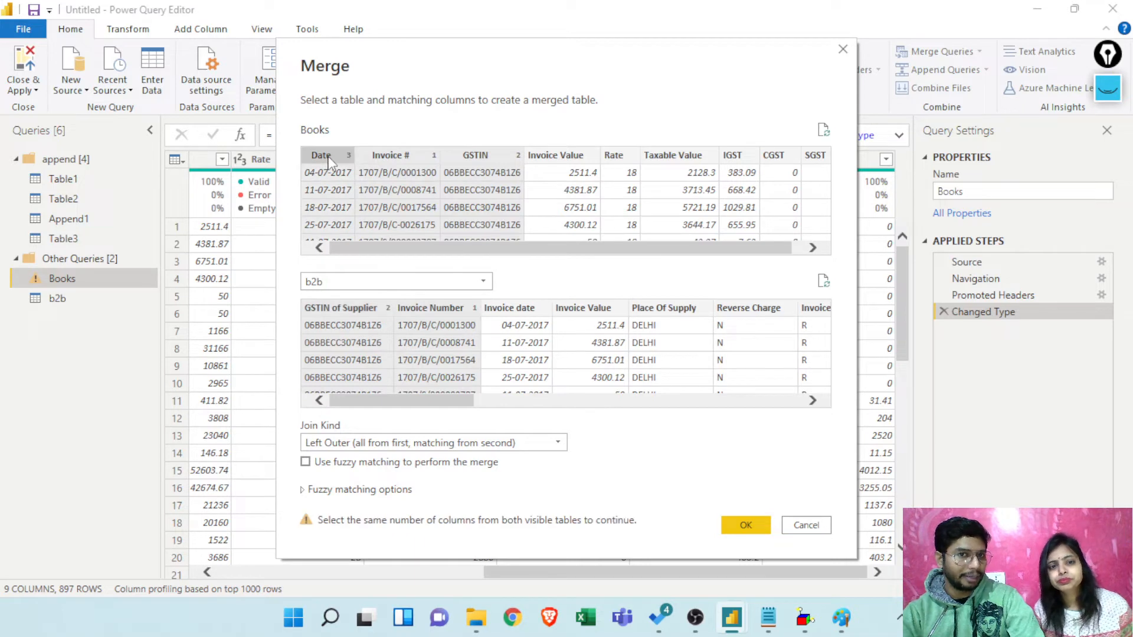
ctrl+click(512, 308)
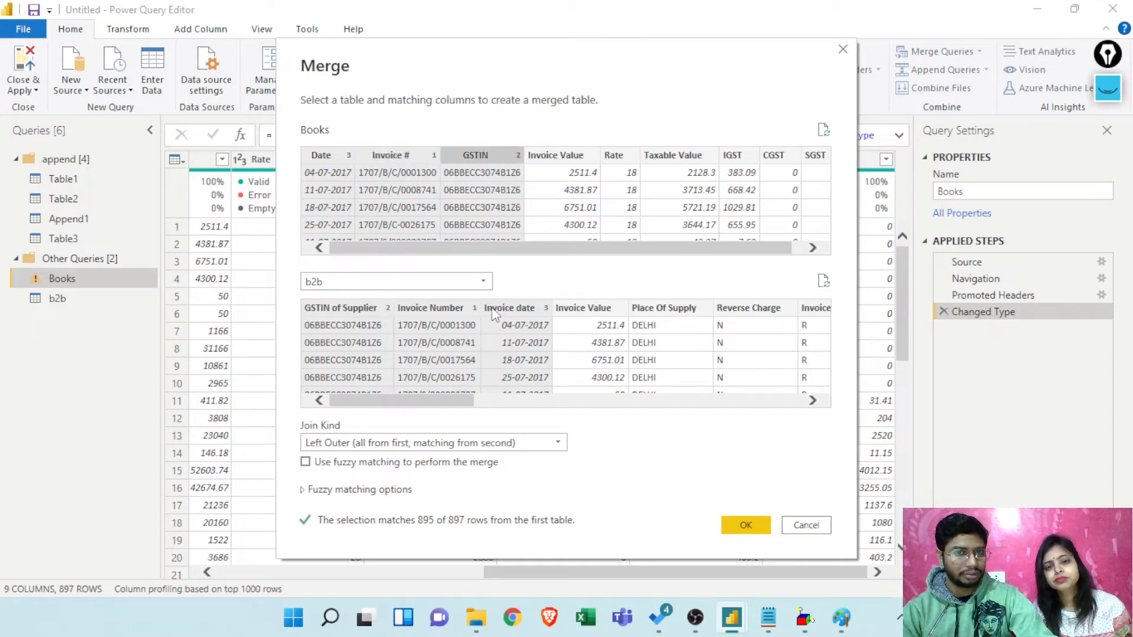
Step: Clear the multiple matching columns in both tables and match only Invoice # in Books with Invoice Number in b2b
ctrl+click(341, 154)
ctrl+click(420, 157)
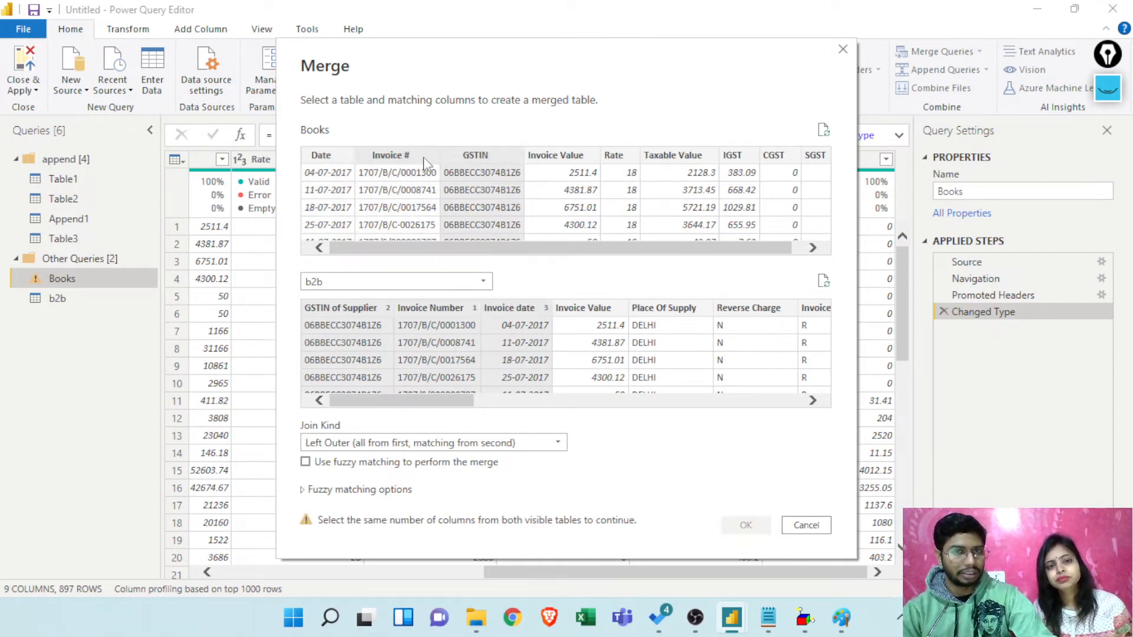
ctrl+click(484, 162)
ctrl+click(504, 308)
ctrl+click(433, 308)
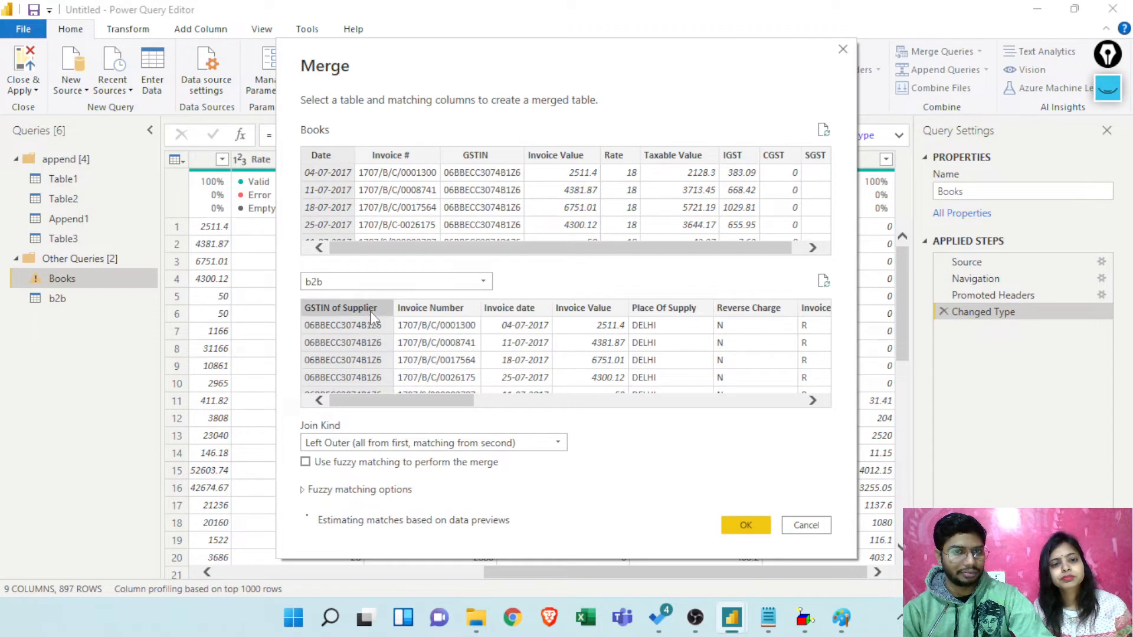
click(412, 169)
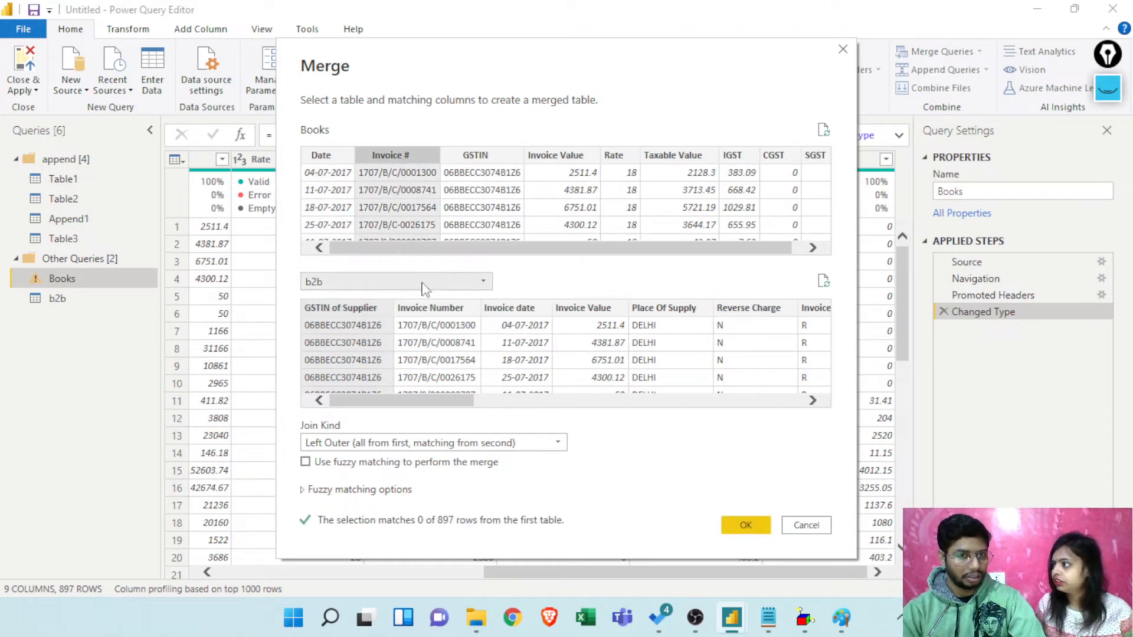
click(435, 314)
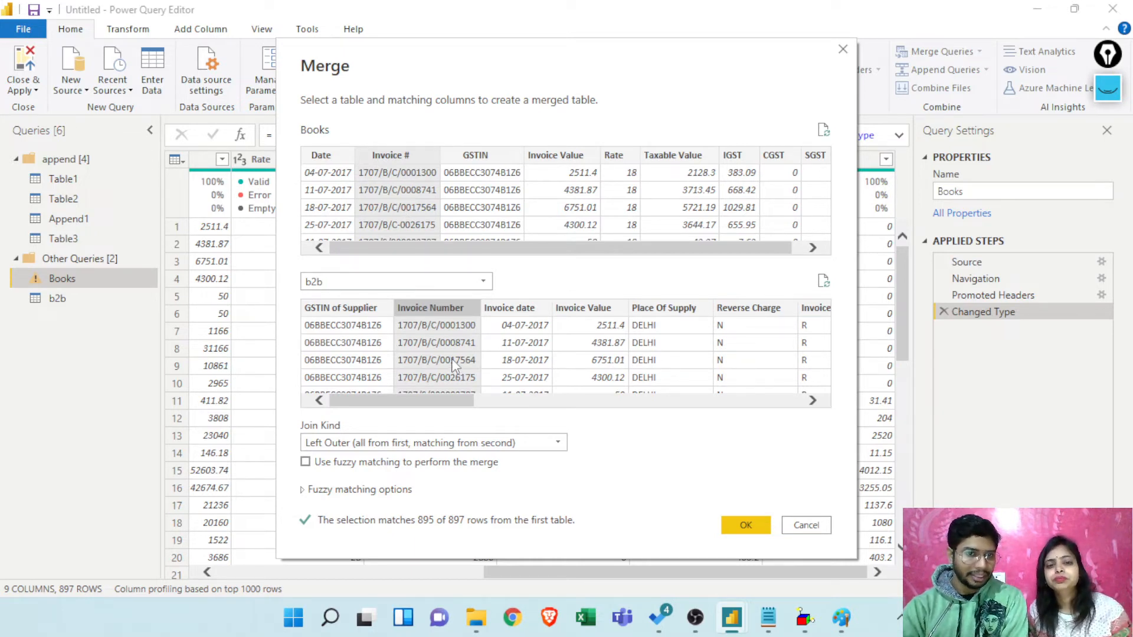
Step: Keep Left Outer as the join kind and complete the merge of Books with b2b
click(540, 443)
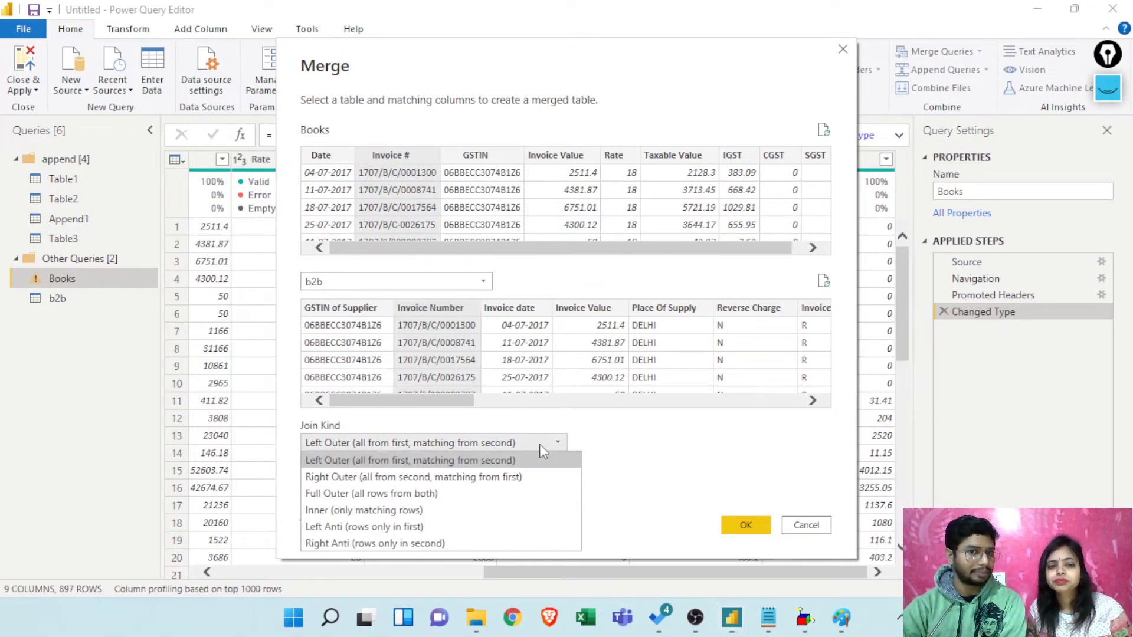
click(650, 451)
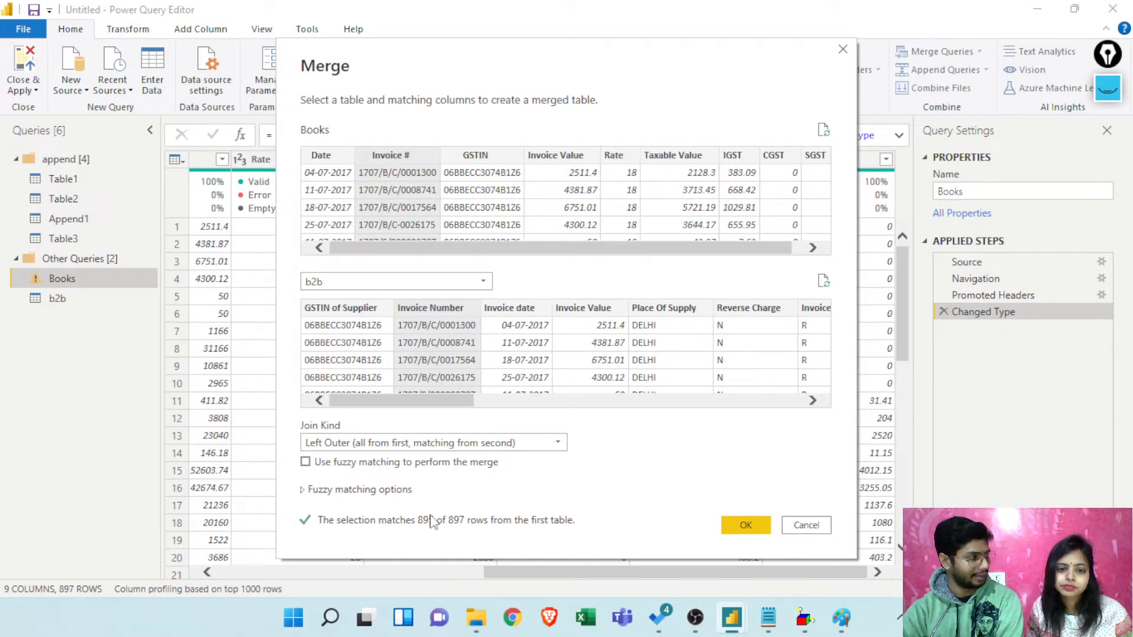
click(763, 526)
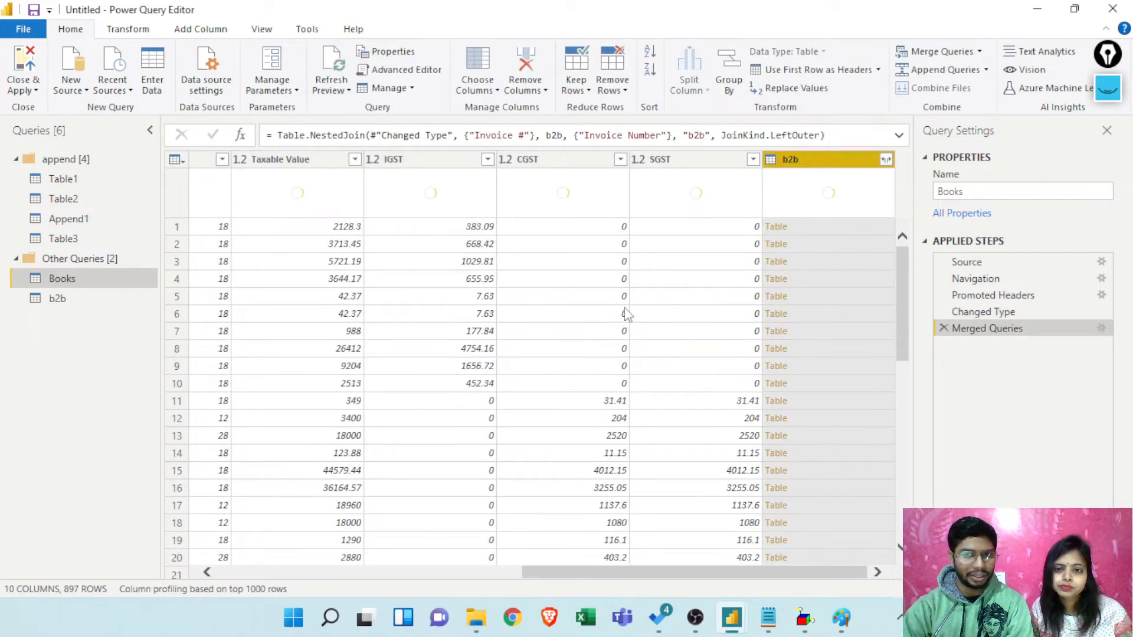
Step: Examine the matched b2b records nested in the merged b2b column for the first eleven invoices in Books
drag(675, 573, 808, 578)
scroll(826, 251, down, 2)
scroll(823, 249, up, 2)
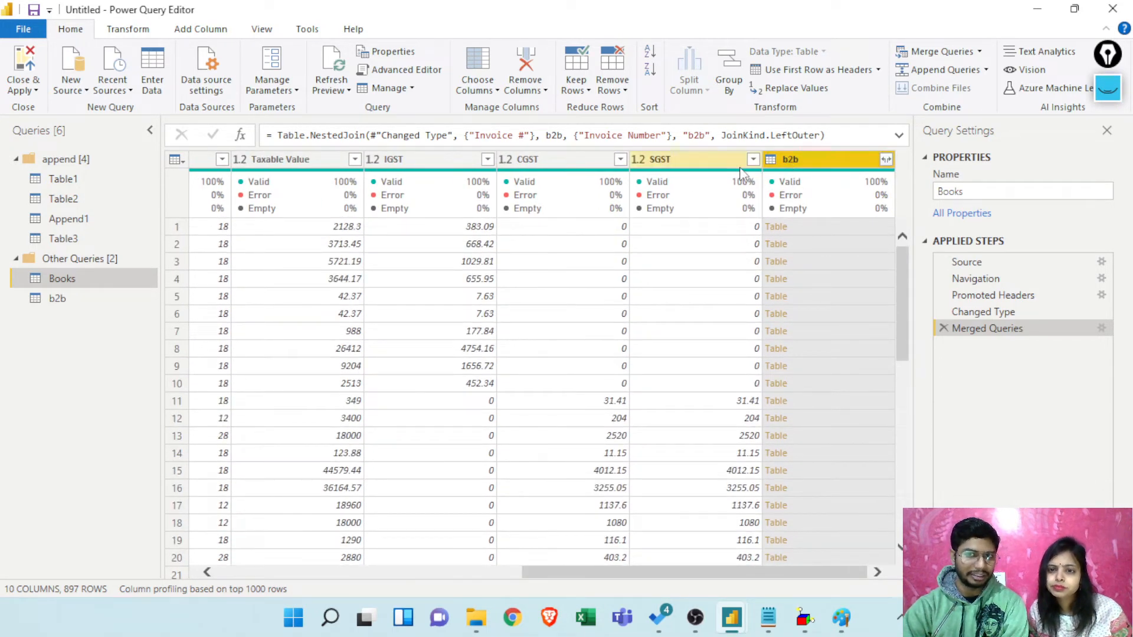
click(804, 231)
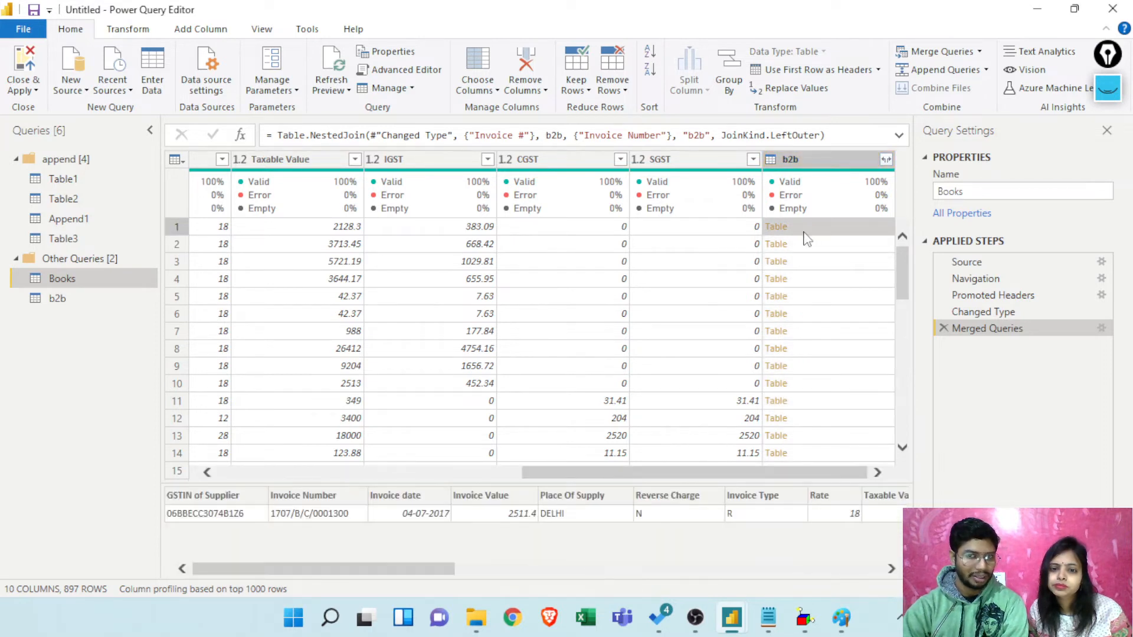
click(843, 236)
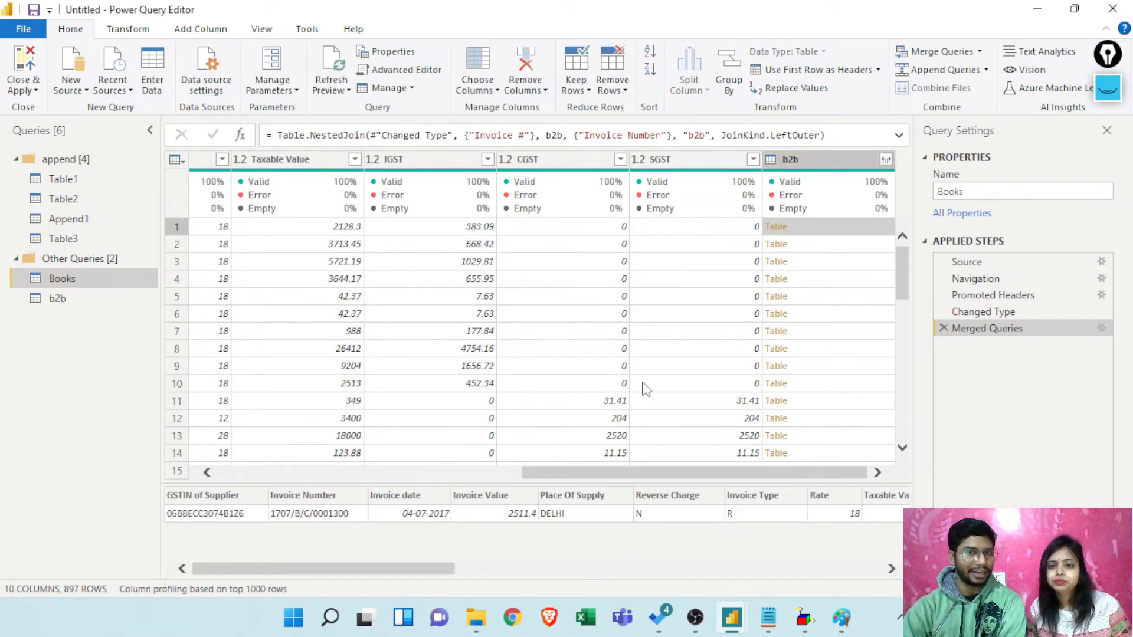
click(830, 246)
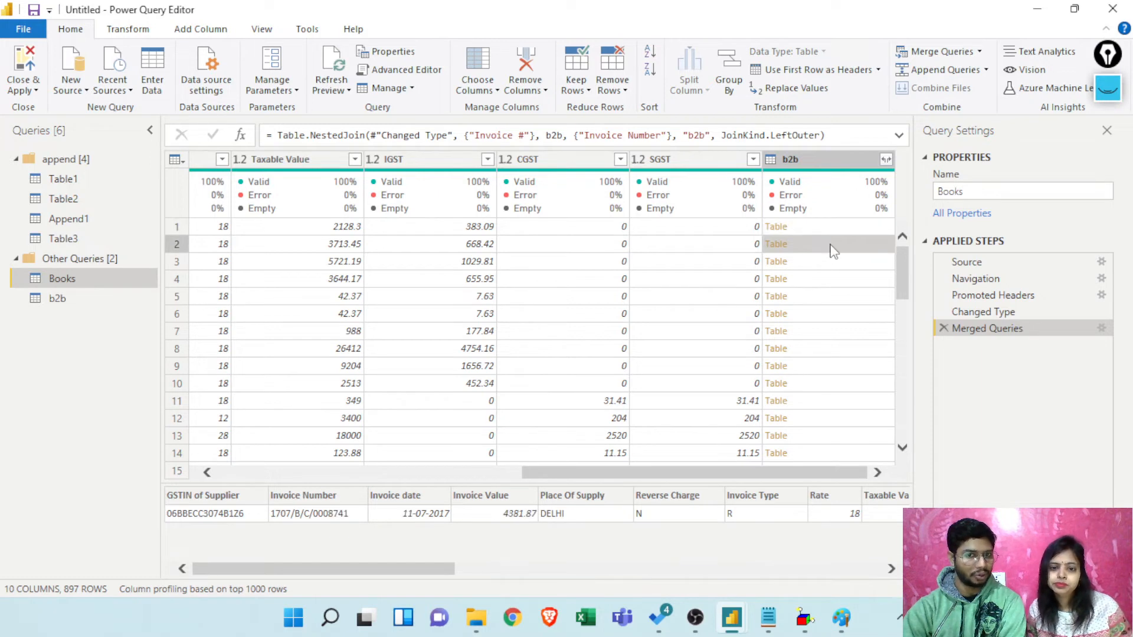
click(825, 263)
click(825, 282)
click(826, 300)
click(825, 316)
click(822, 349)
click(822, 367)
click(822, 384)
click(819, 401)
Step: Expand the merged b2b column to only Invoice Value, without using the original column name as prefix
click(886, 161)
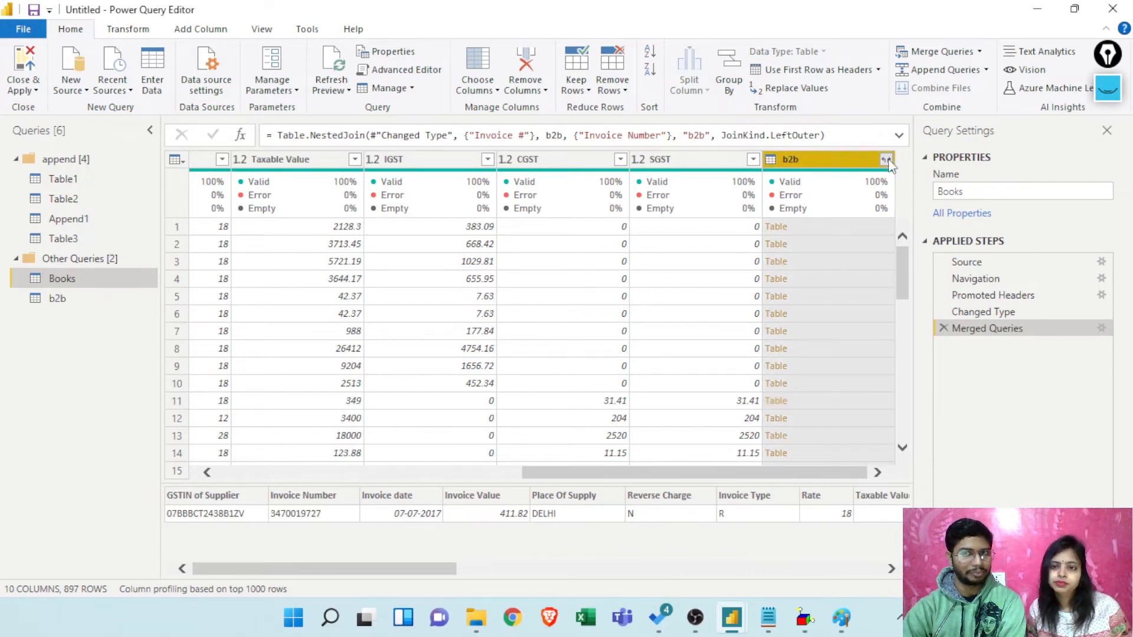
scroll(733, 452, down, 2)
scroll(734, 452, up, 2)
scroll(733, 452, down, 2)
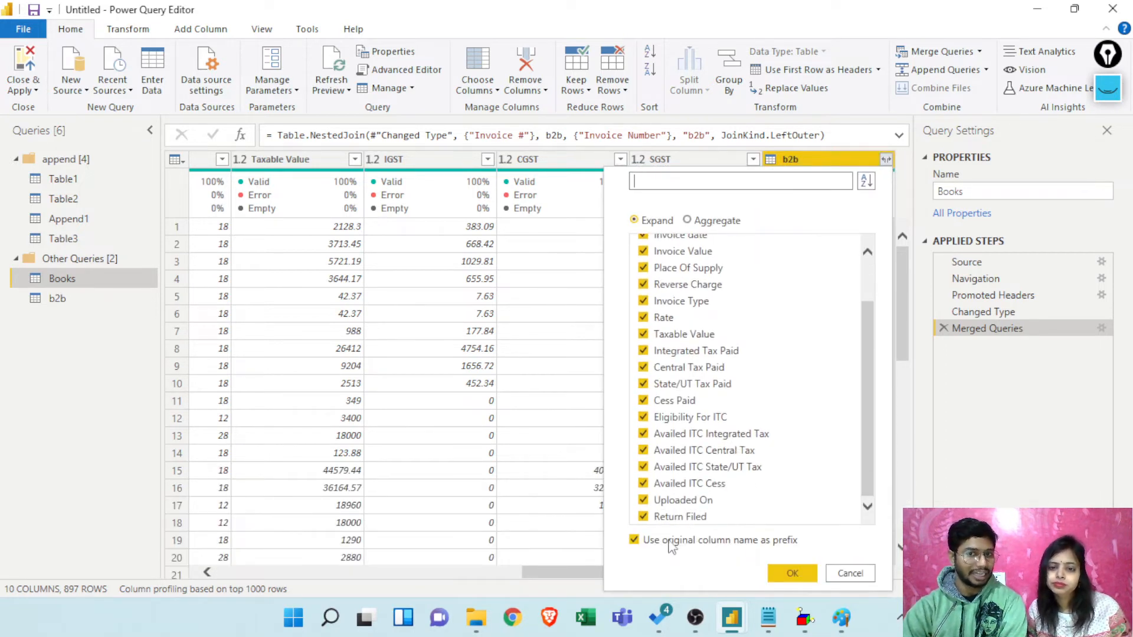
click(633, 540)
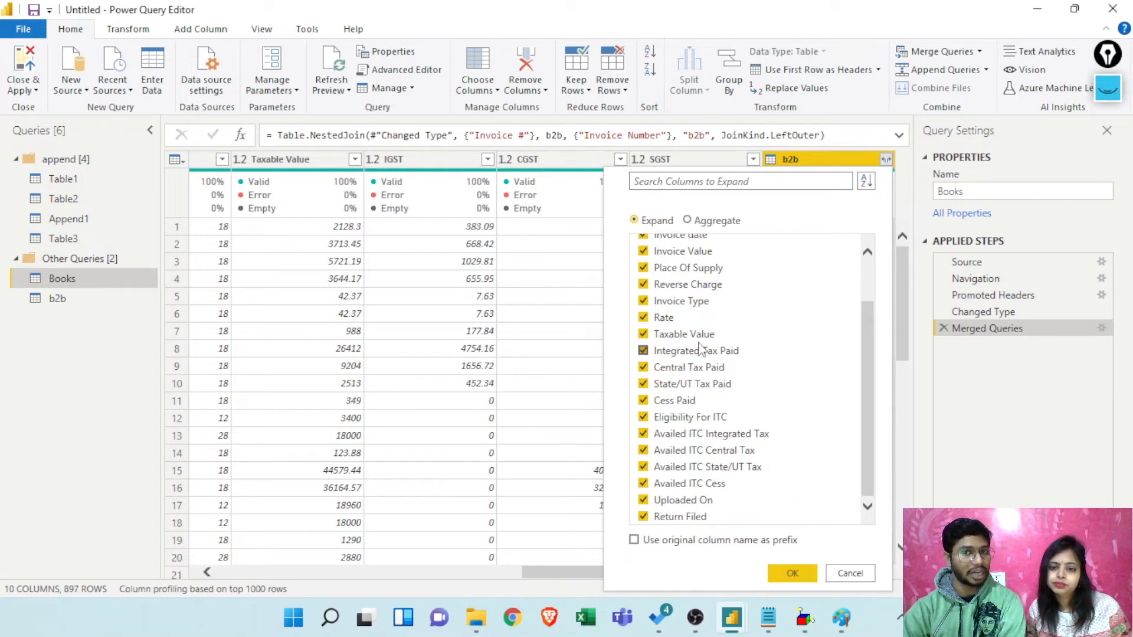
scroll(700, 348, up, 2)
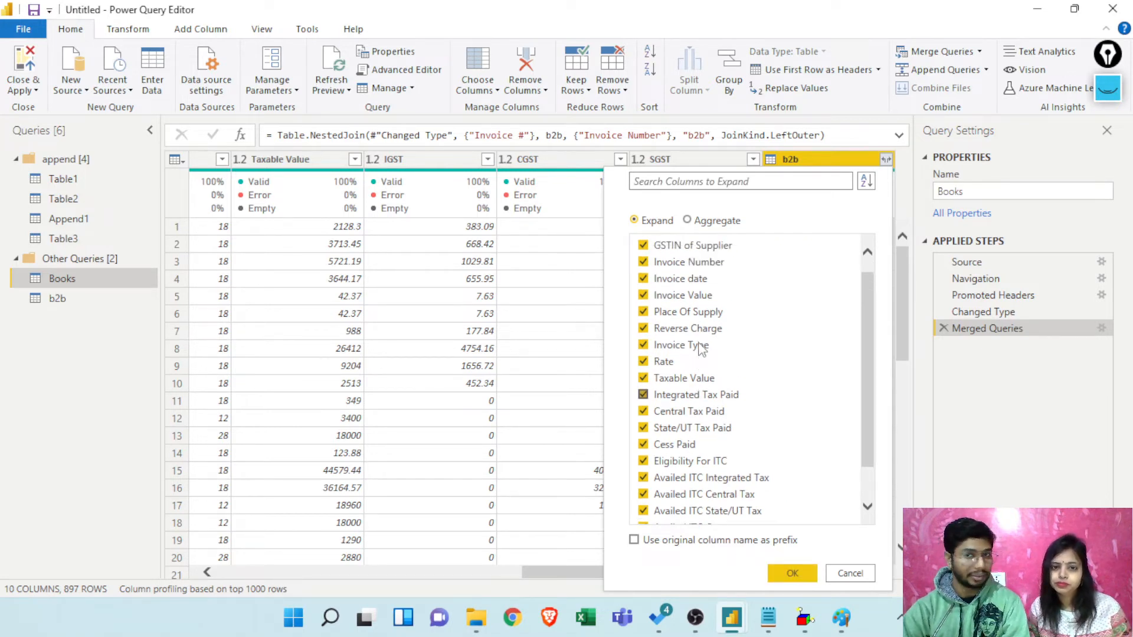
click(675, 244)
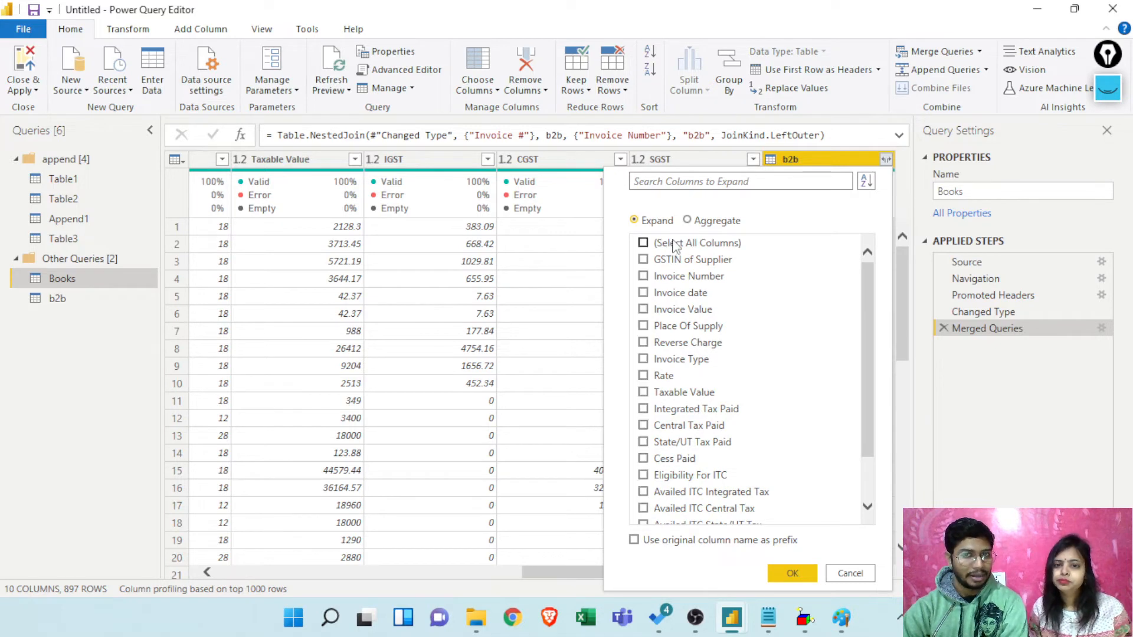
click(643, 309)
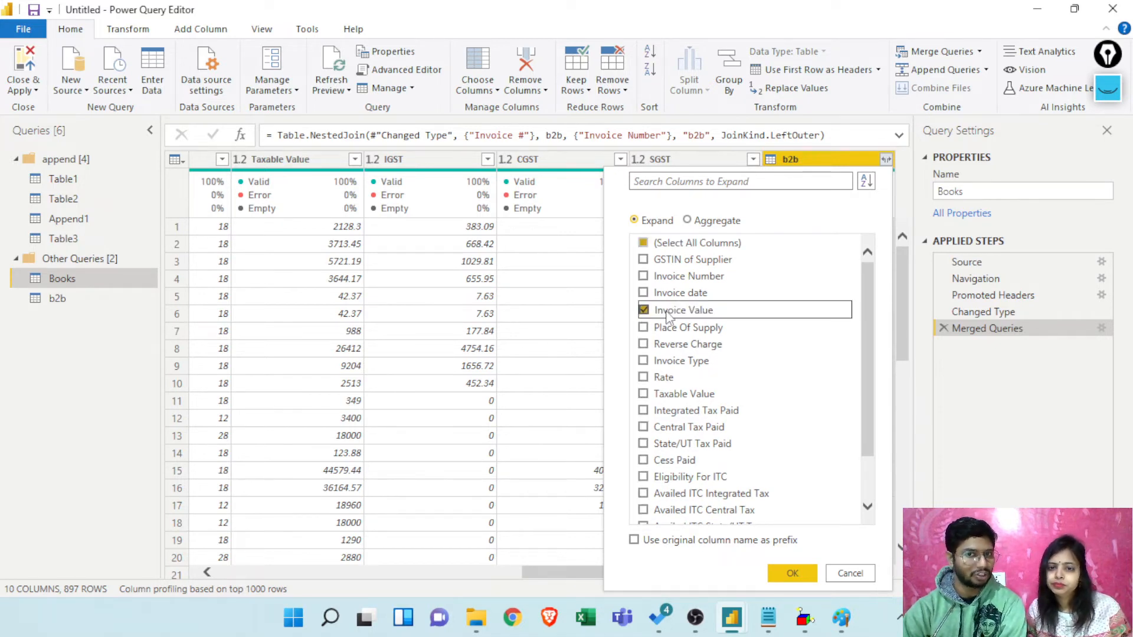
click(788, 572)
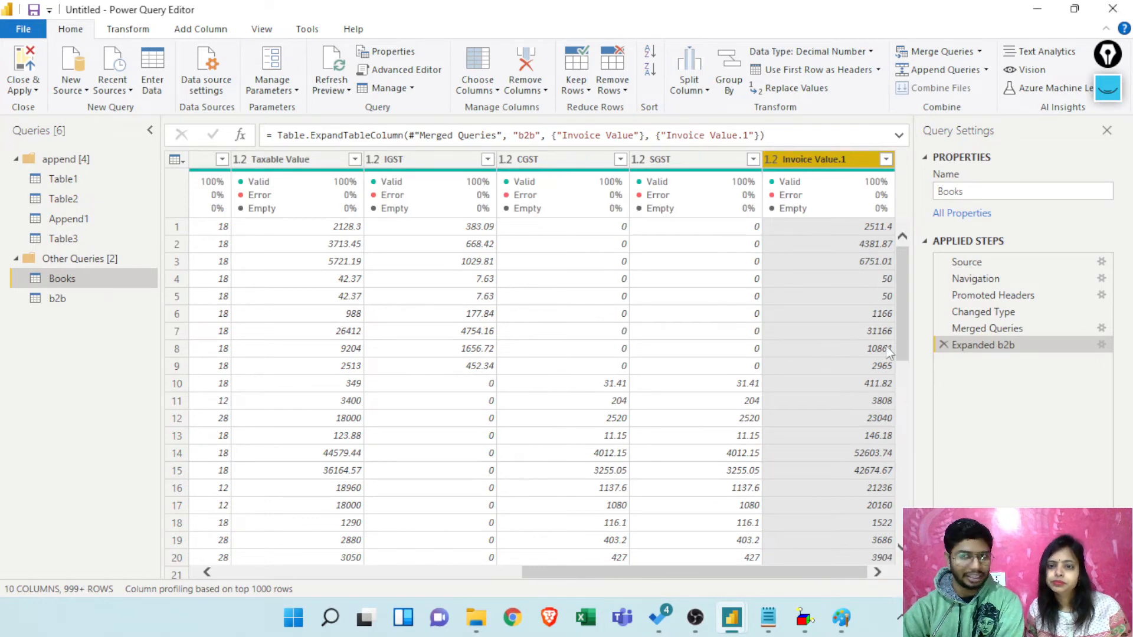
Step: Filter the Invoice Value.1 column to null after loading its full value list, and review the unmatched invoices
scroll(867, 367, down, 6)
scroll(861, 373, up, 6)
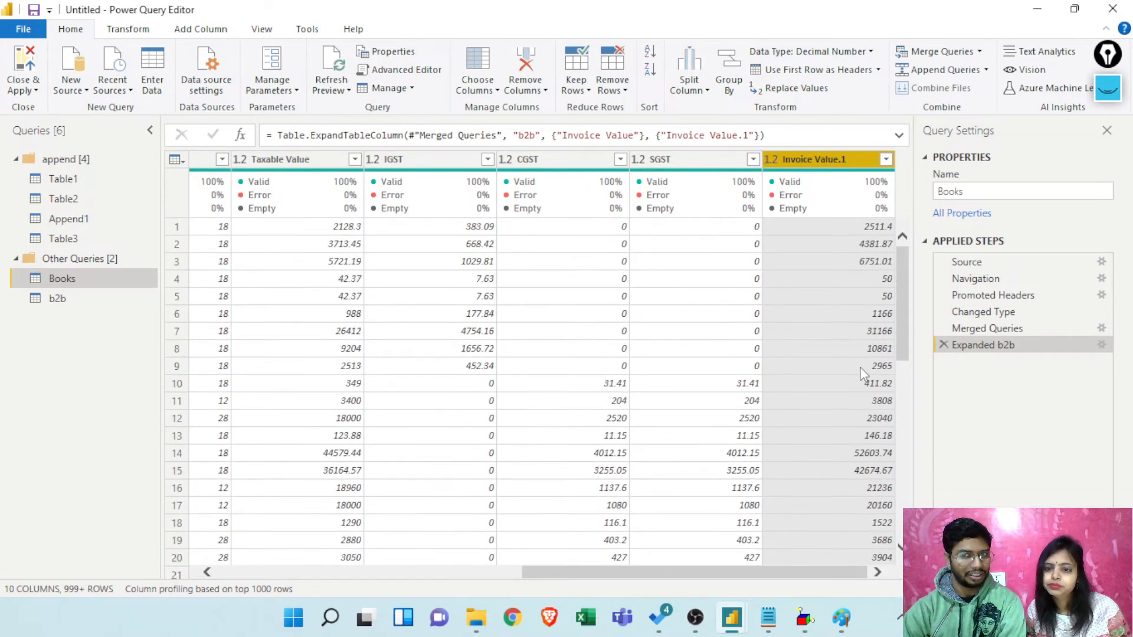
scroll(861, 373, down, 20)
scroll(859, 334, up, 5)
click(886, 160)
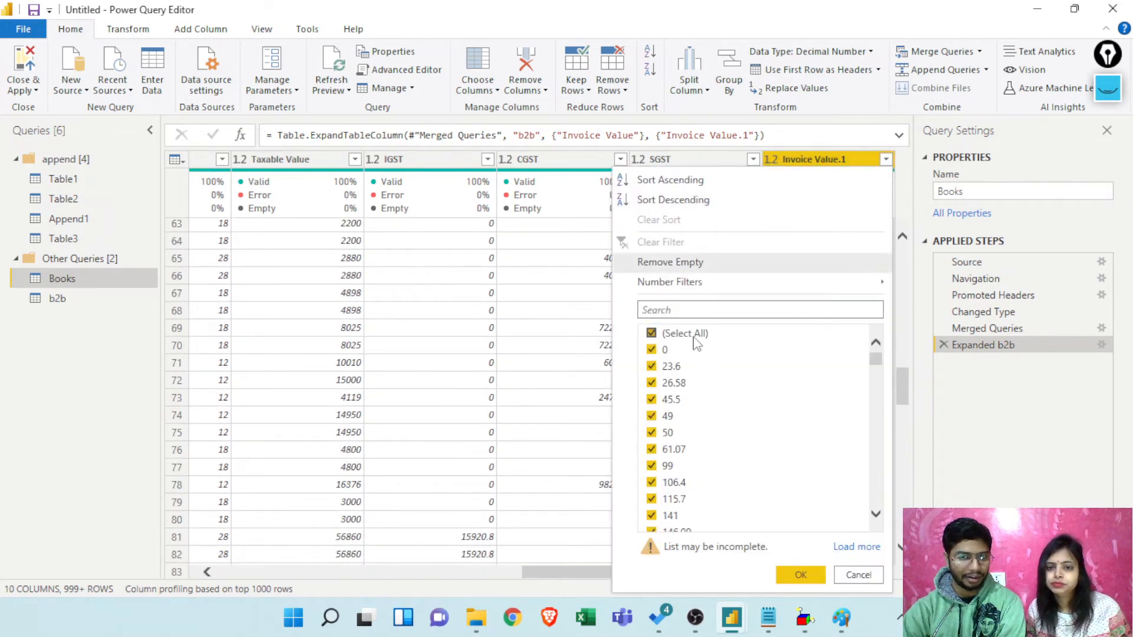
click(684, 333)
drag(874, 360, 863, 517)
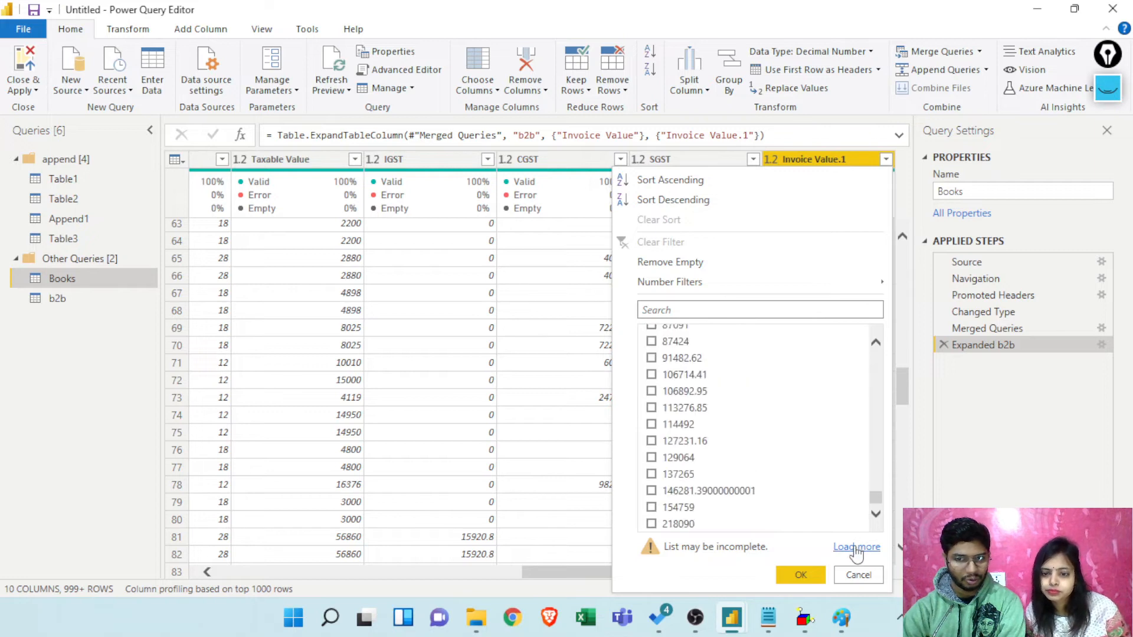
click(855, 547)
click(701, 334)
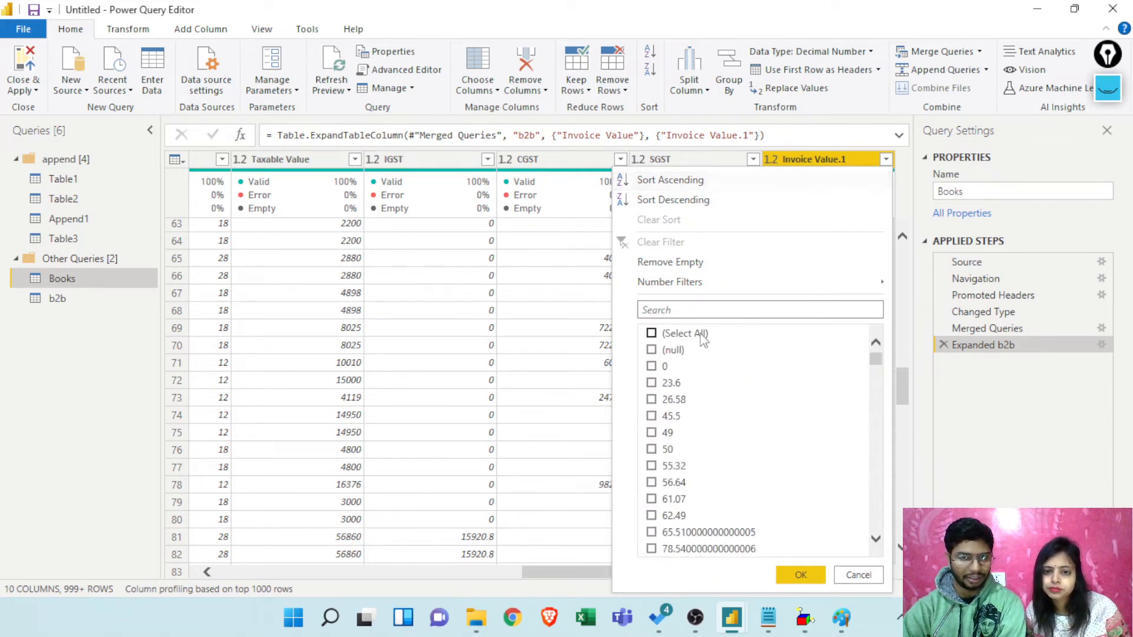
click(679, 350)
click(805, 573)
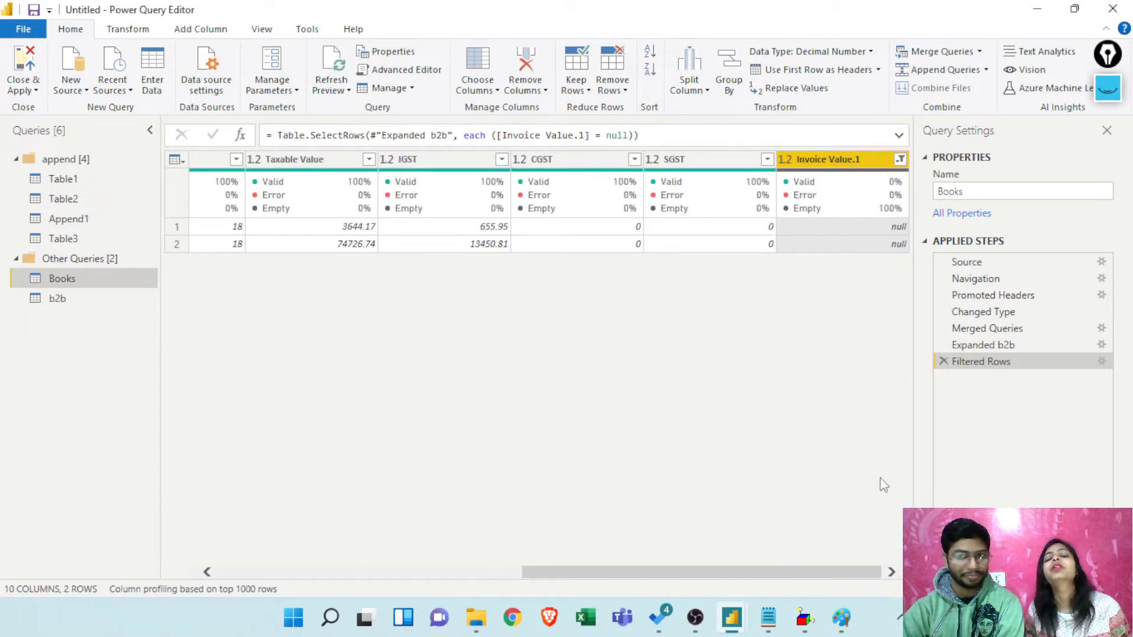
drag(832, 576, 526, 542)
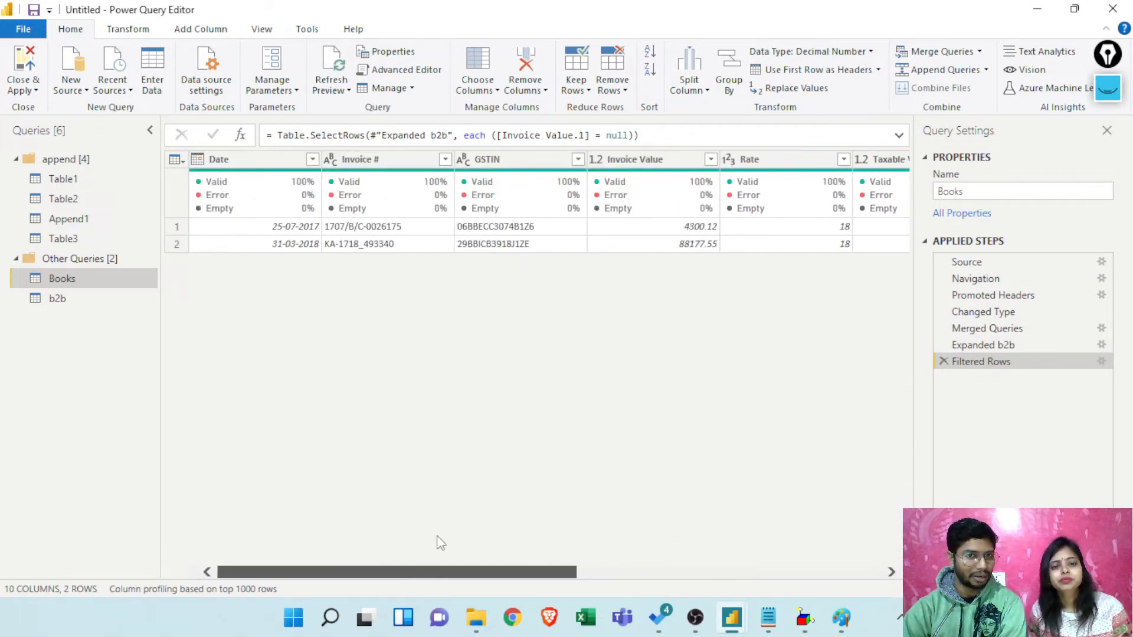
drag(437, 536, 920, 525)
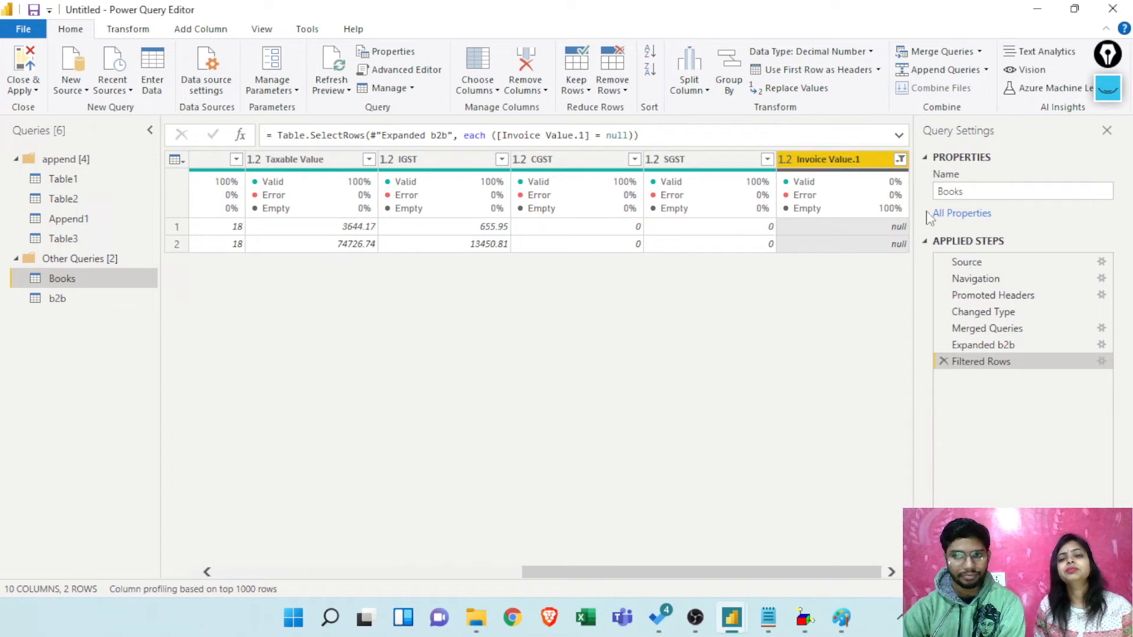
Step: Delete the Filtered Rows, Expanded b2b and Merged Queries steps from the Books query
click(943, 361)
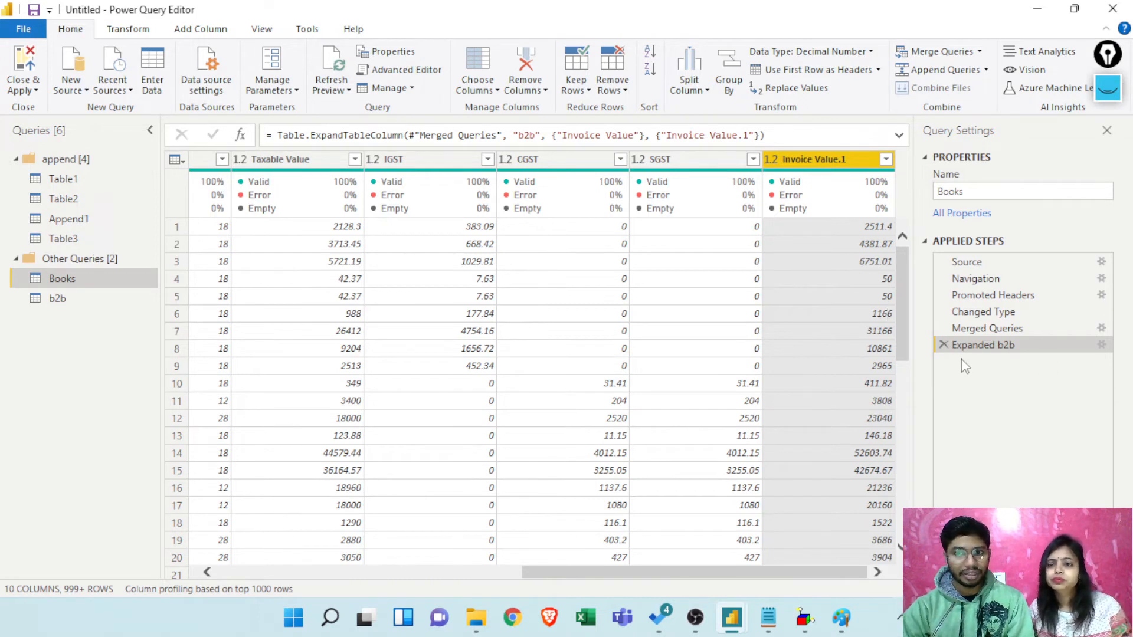
click(944, 346)
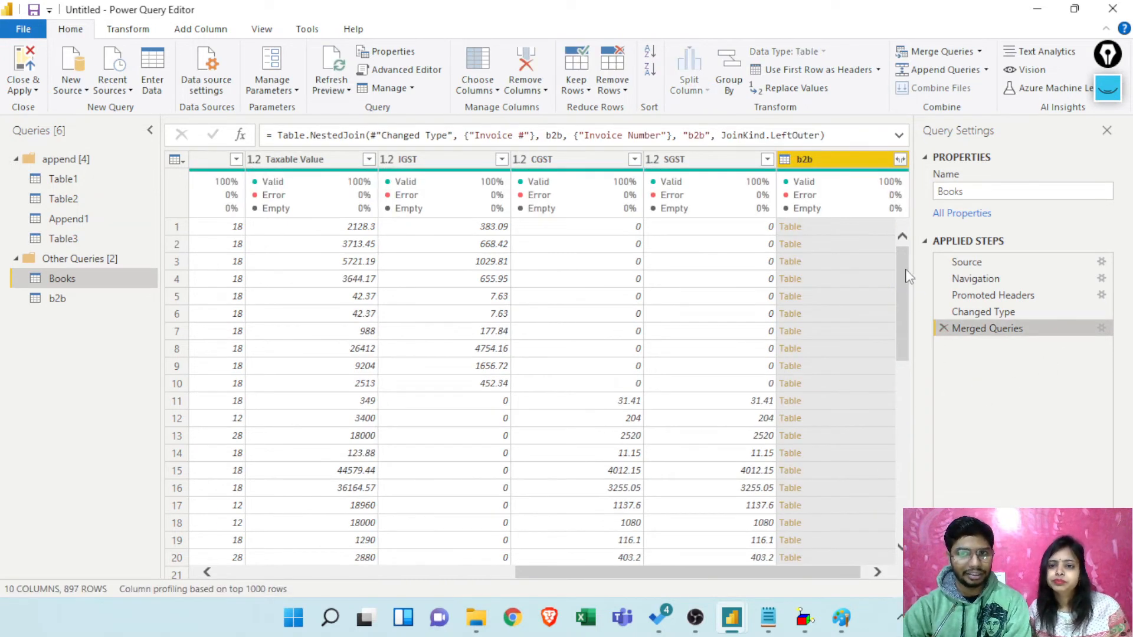
click(944, 328)
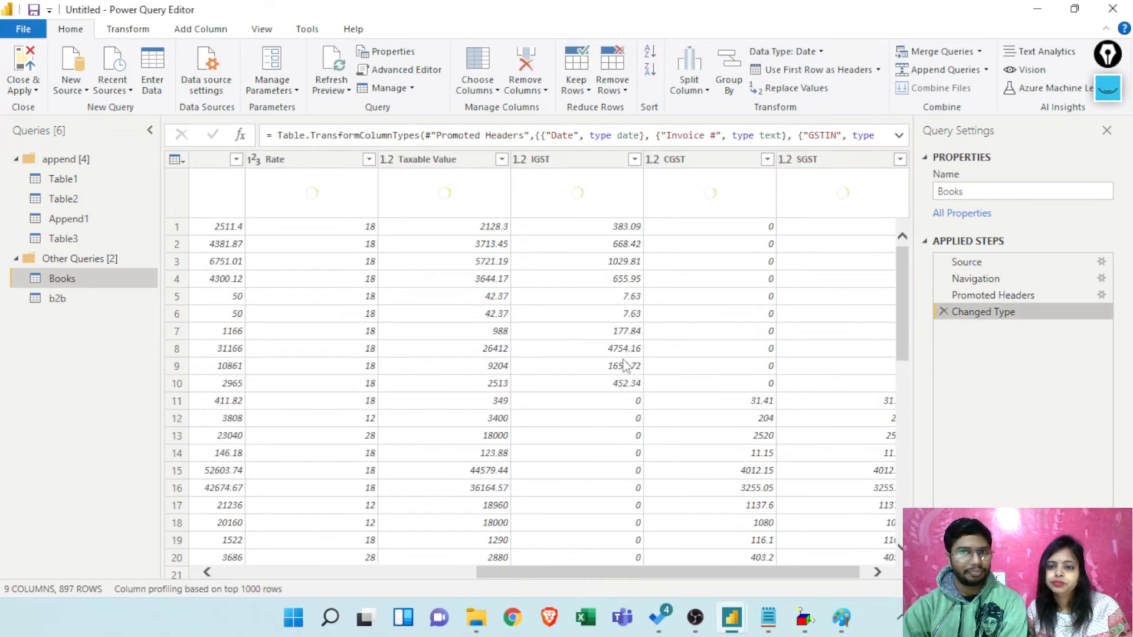
Step: Start a merge as a new query with Books as the first table and b2b as the second
click(980, 51)
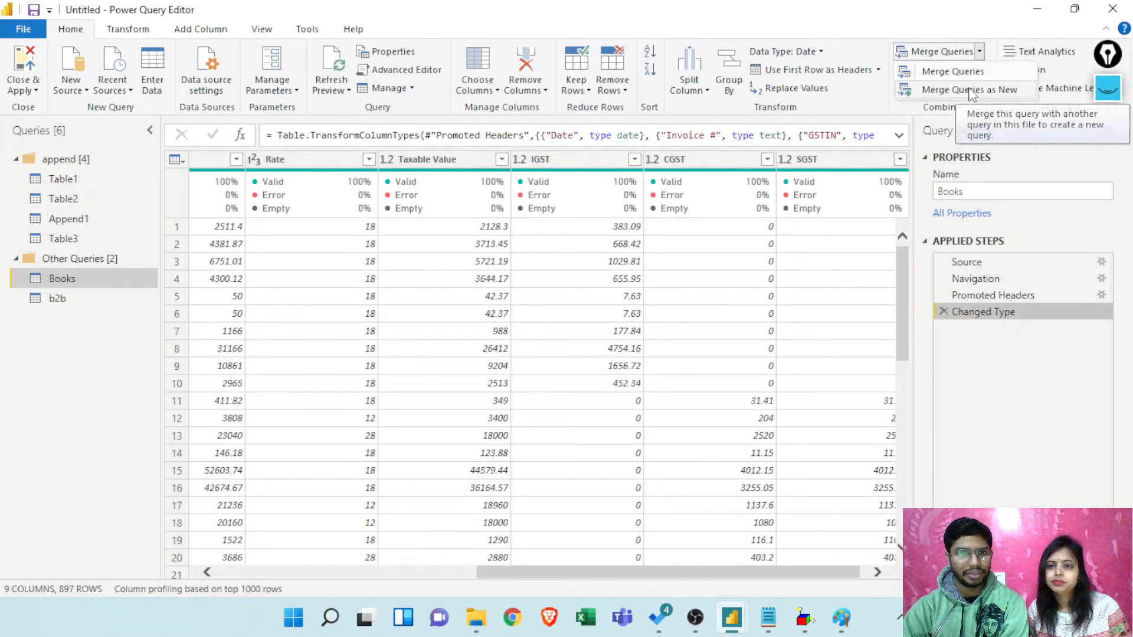
click(979, 90)
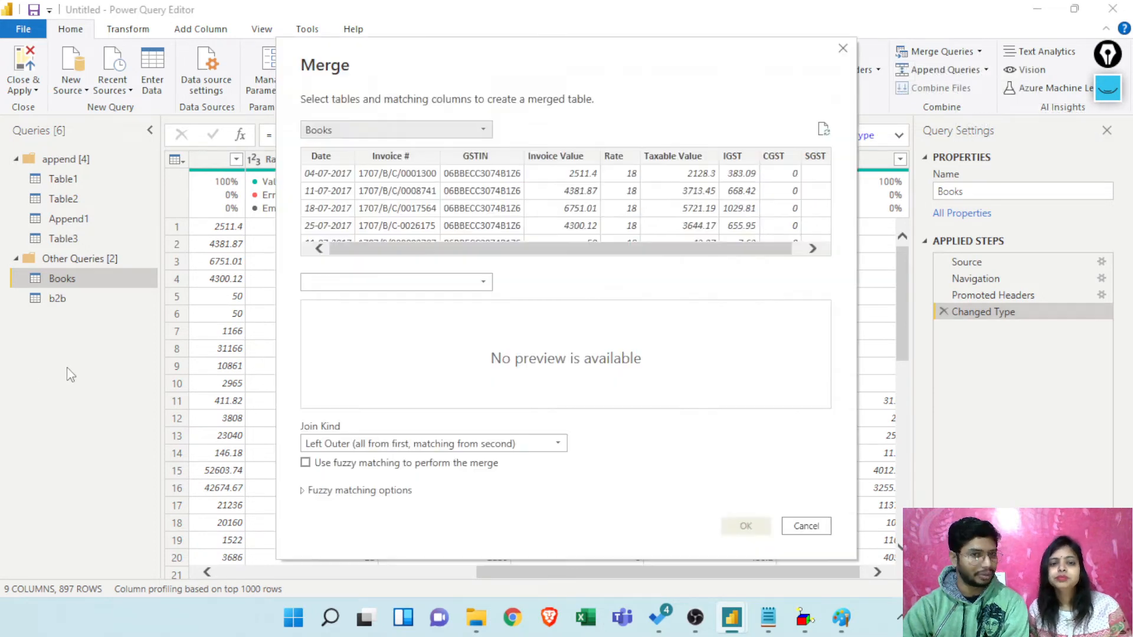
click(484, 281)
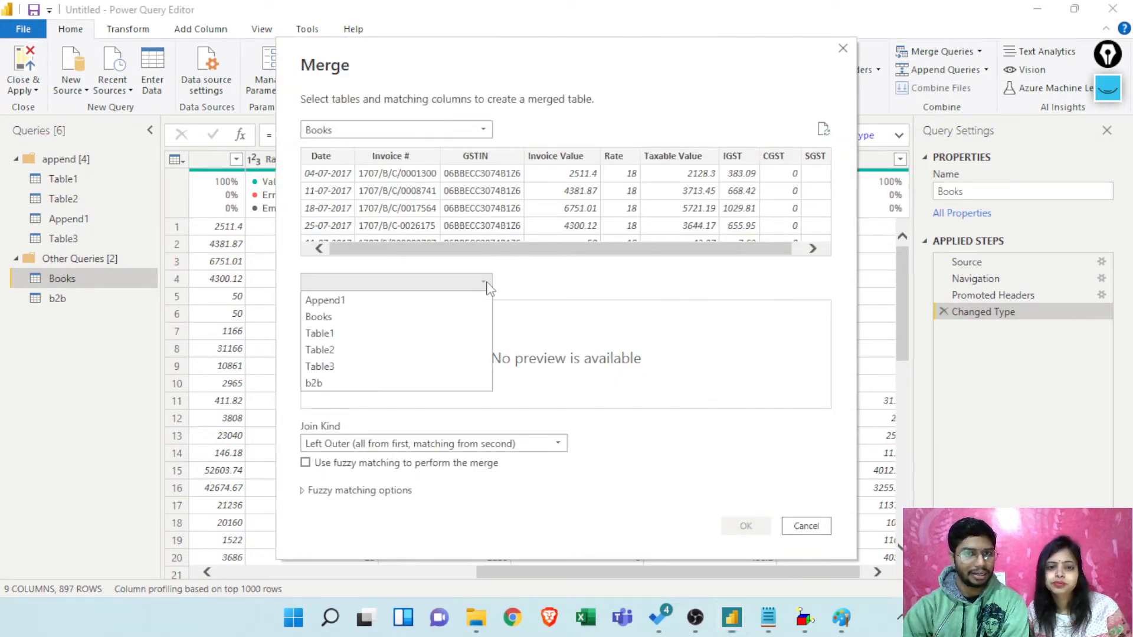
click(391, 384)
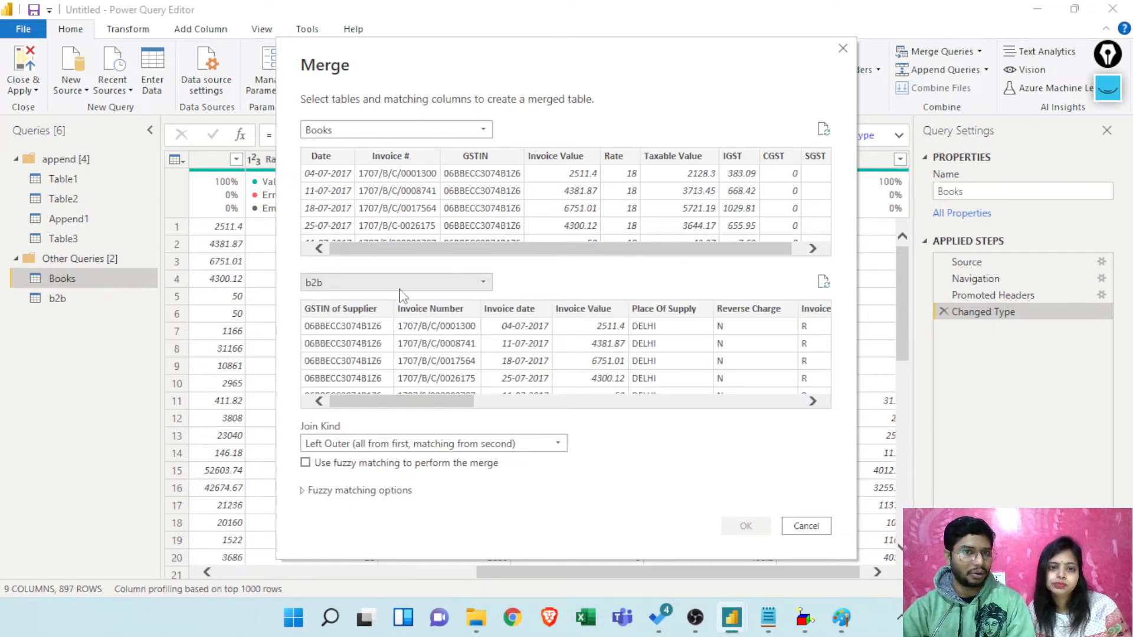
Step: Match Invoice # with Invoice Number, Date with Invoice date, and GSTIN with GSTIN of Supplier between Books and b2b
click(407, 157)
click(466, 309)
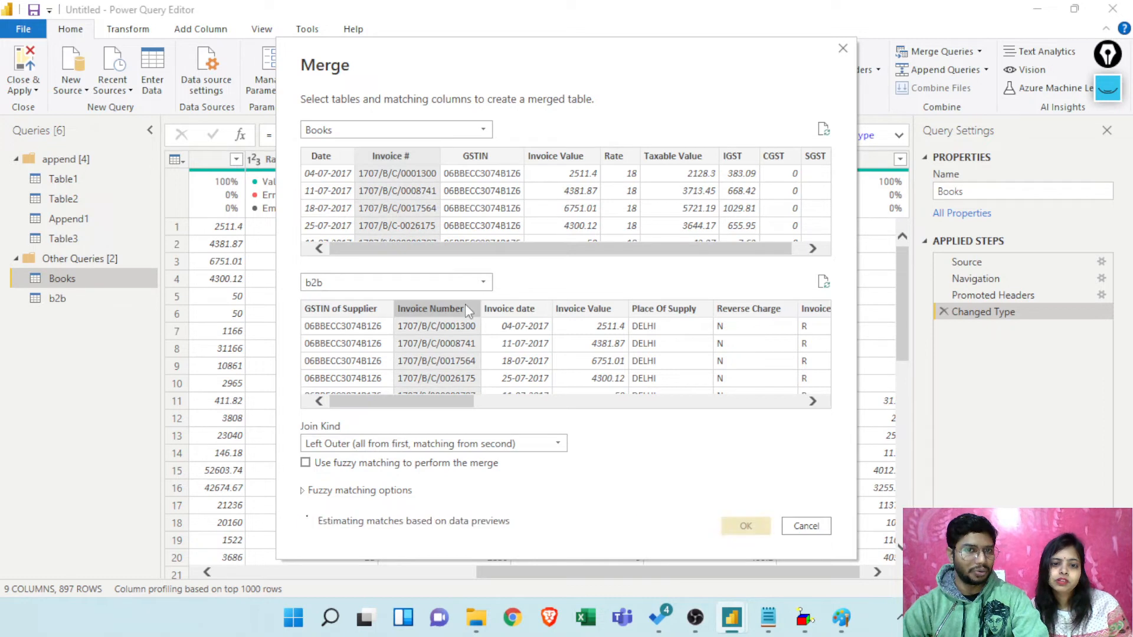
ctrl+click(321, 155)
ctrl+click(520, 310)
ctrl+click(477, 158)
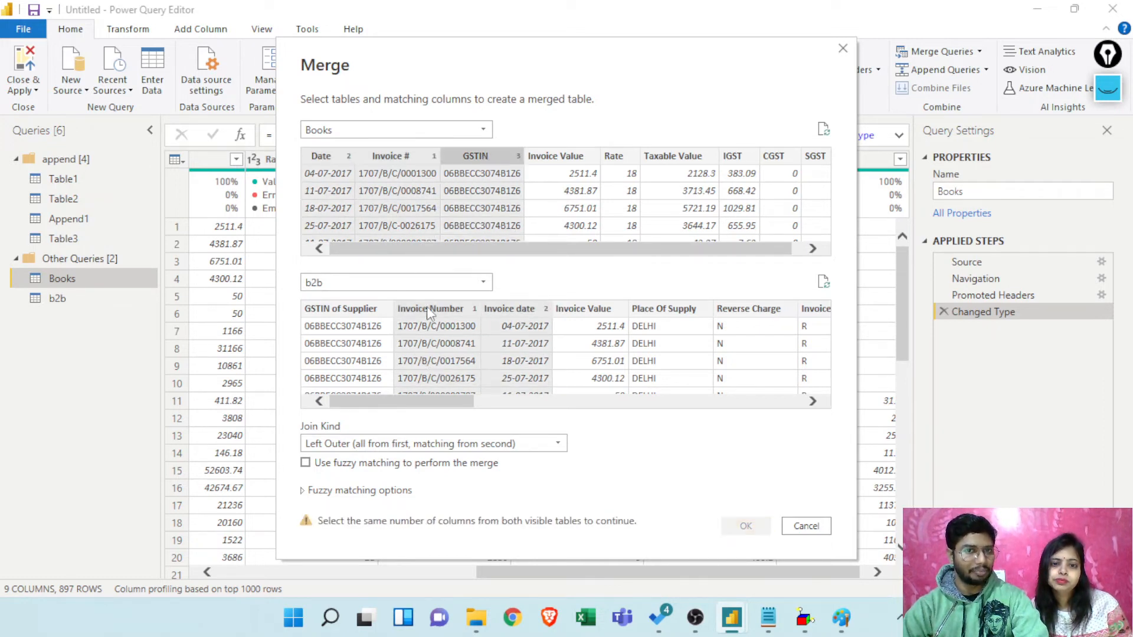
ctrl+click(373, 319)
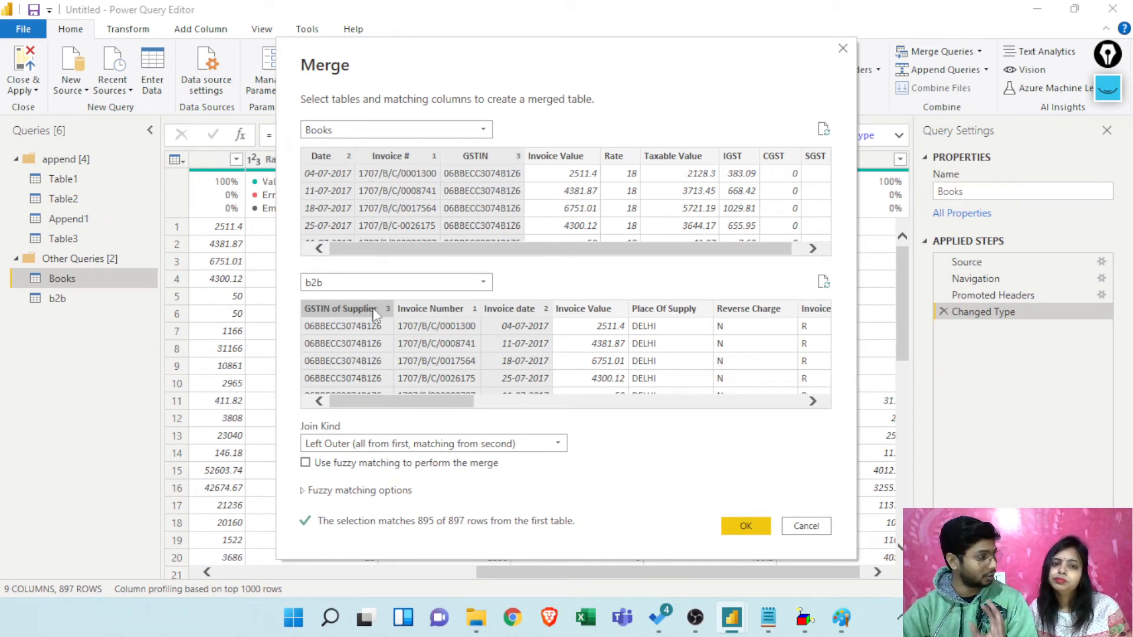
Step: Try the Inner join kind and add Invoice Value in both tables as the fourth matching column pair
click(544, 442)
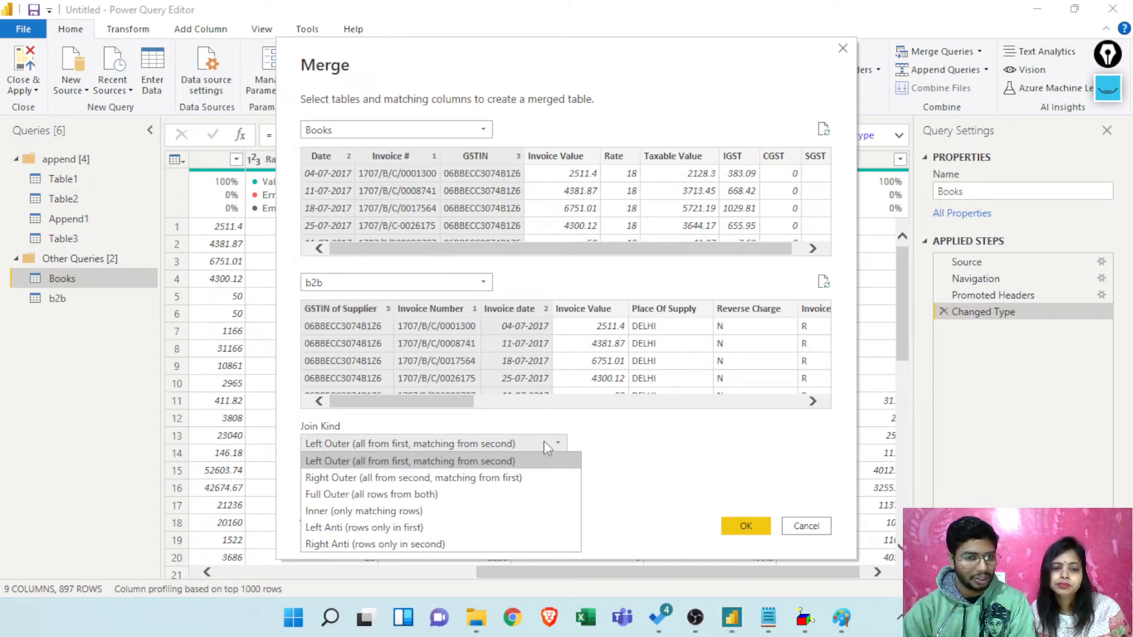
click(363, 511)
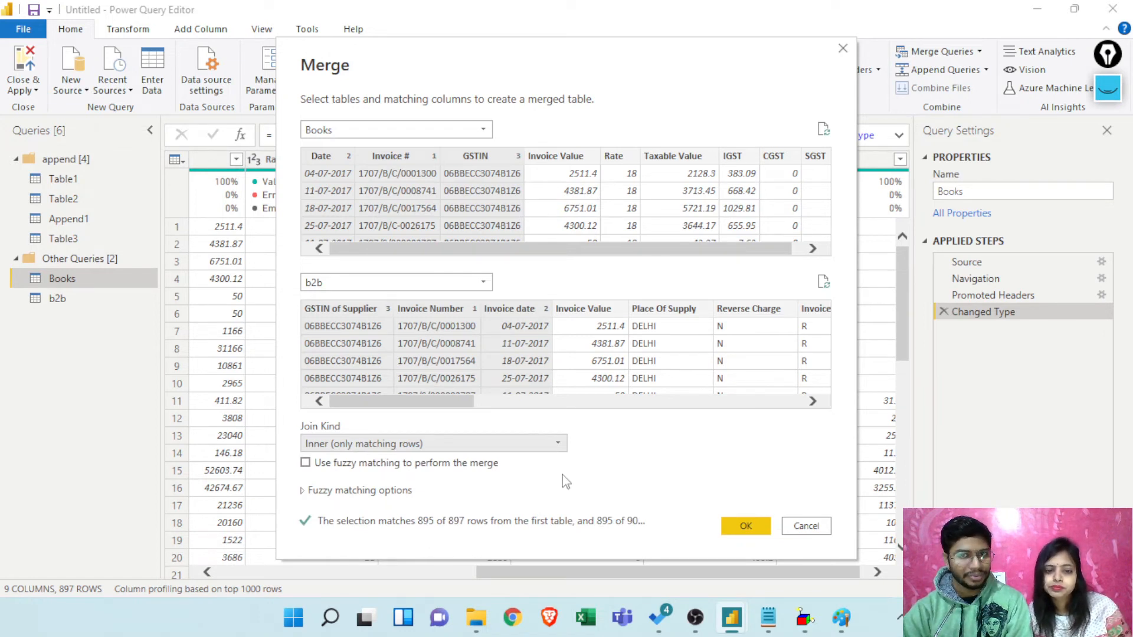
ctrl+click(573, 158)
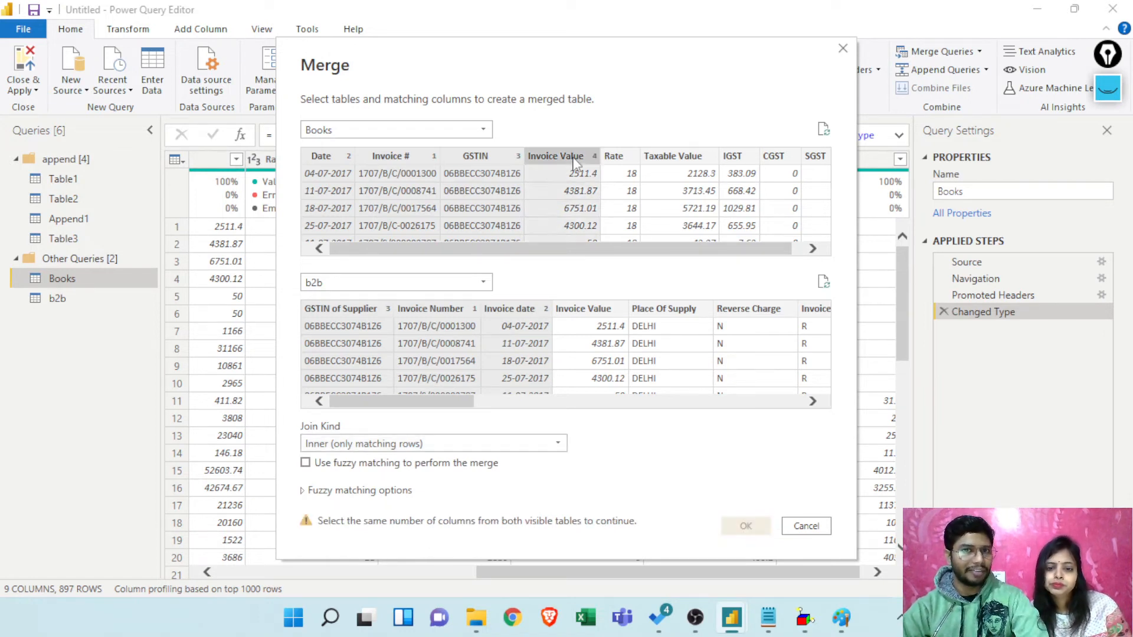
ctrl+click(614, 312)
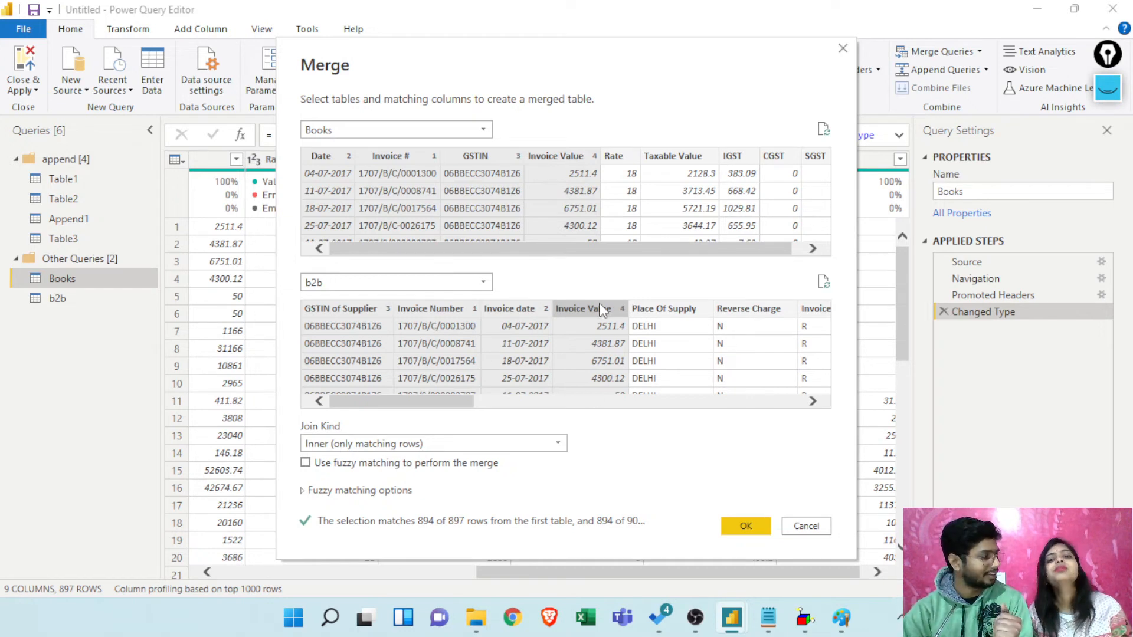
Step: Set the join kind to Left Outer and check the columns of both tables in the merge
click(466, 446)
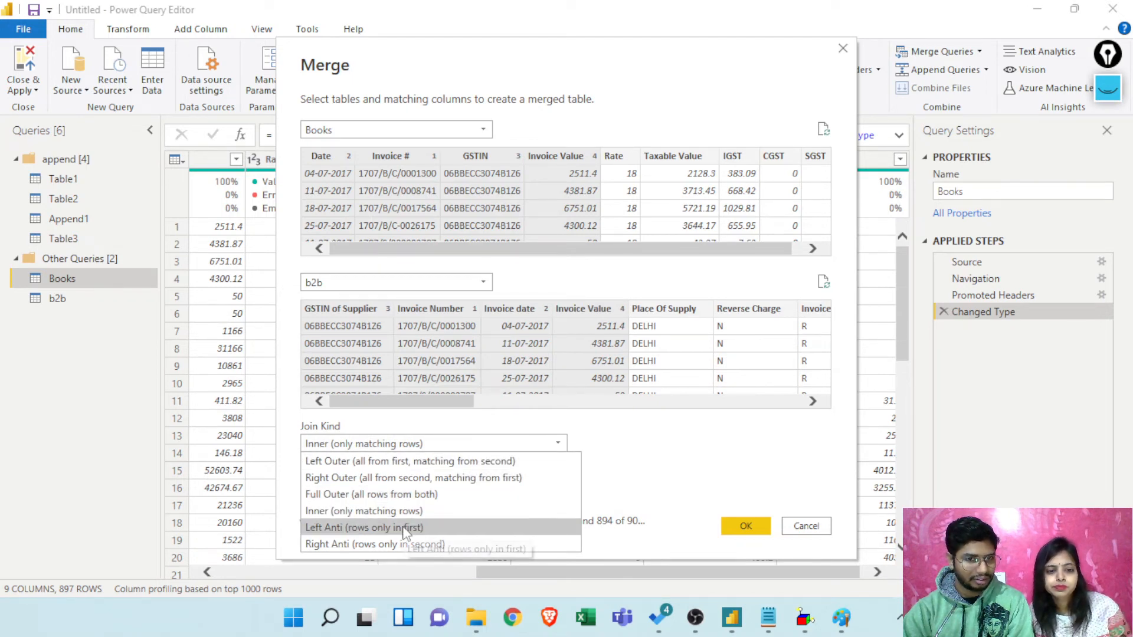
click(415, 461)
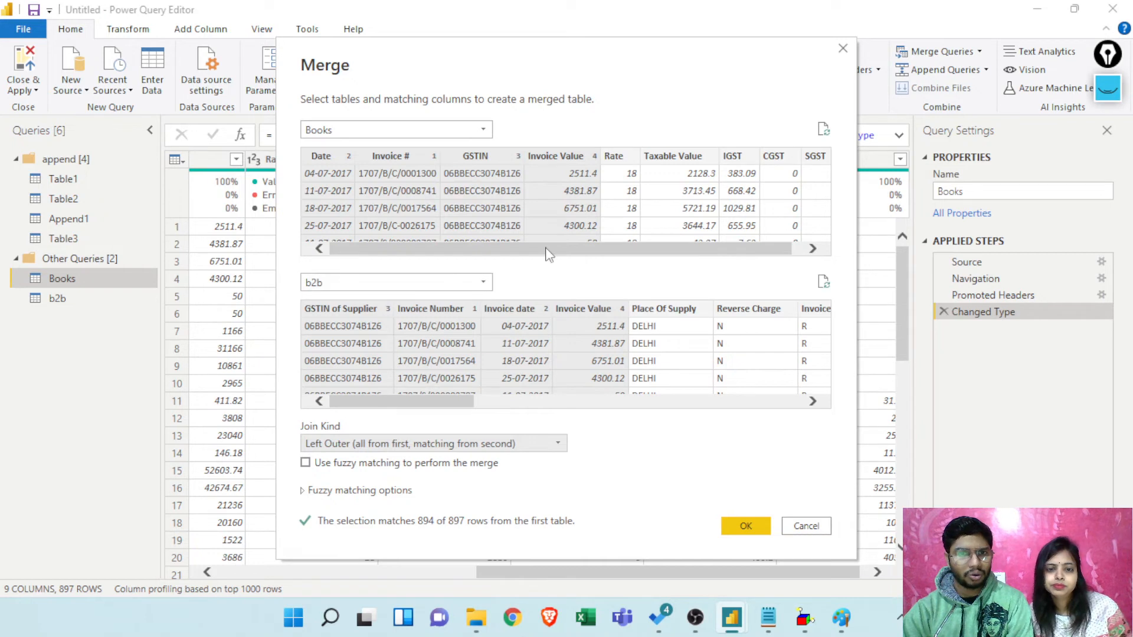
drag(542, 249, 659, 255)
drag(467, 405, 285, 394)
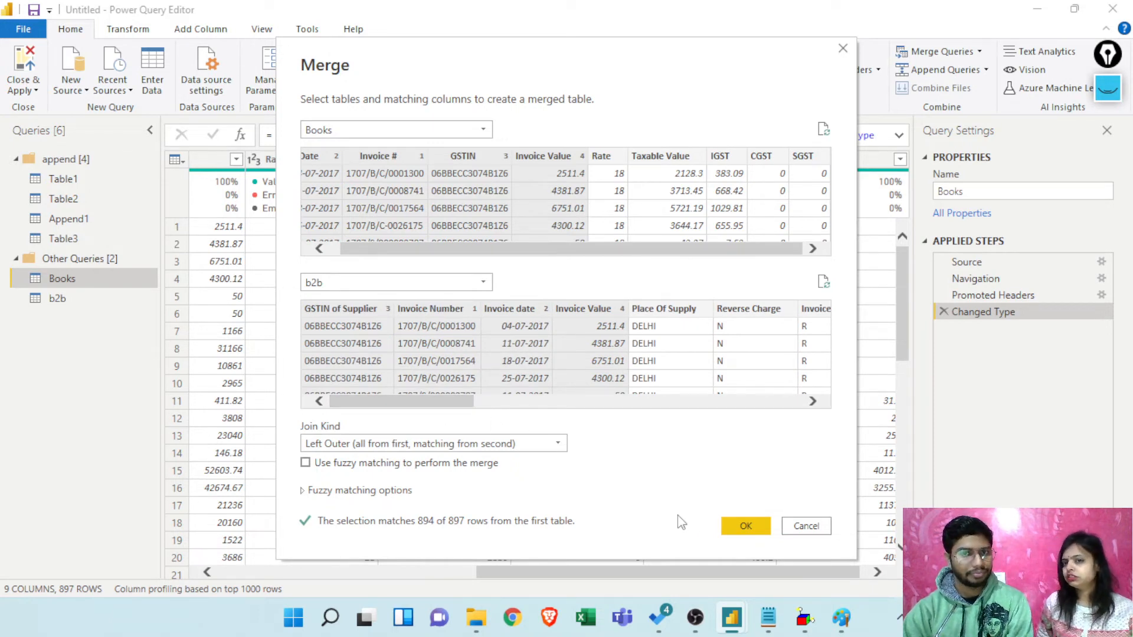
Step: Create the merged query from Books and b2b, and change its join kind to Inner (only matching rows)
click(742, 525)
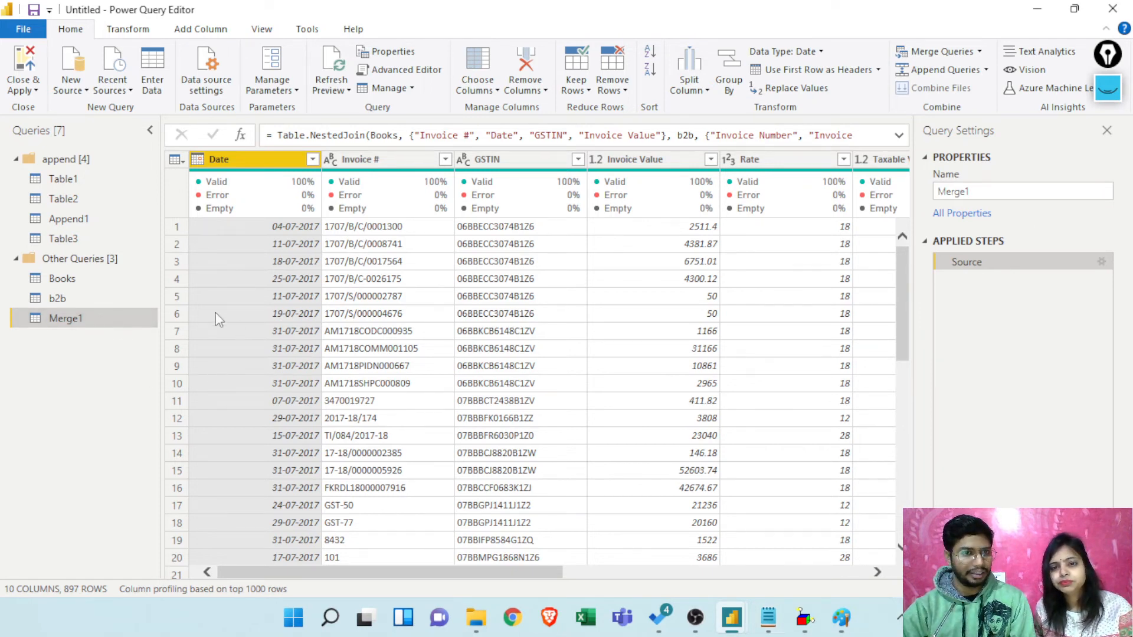
click(1100, 260)
click(486, 447)
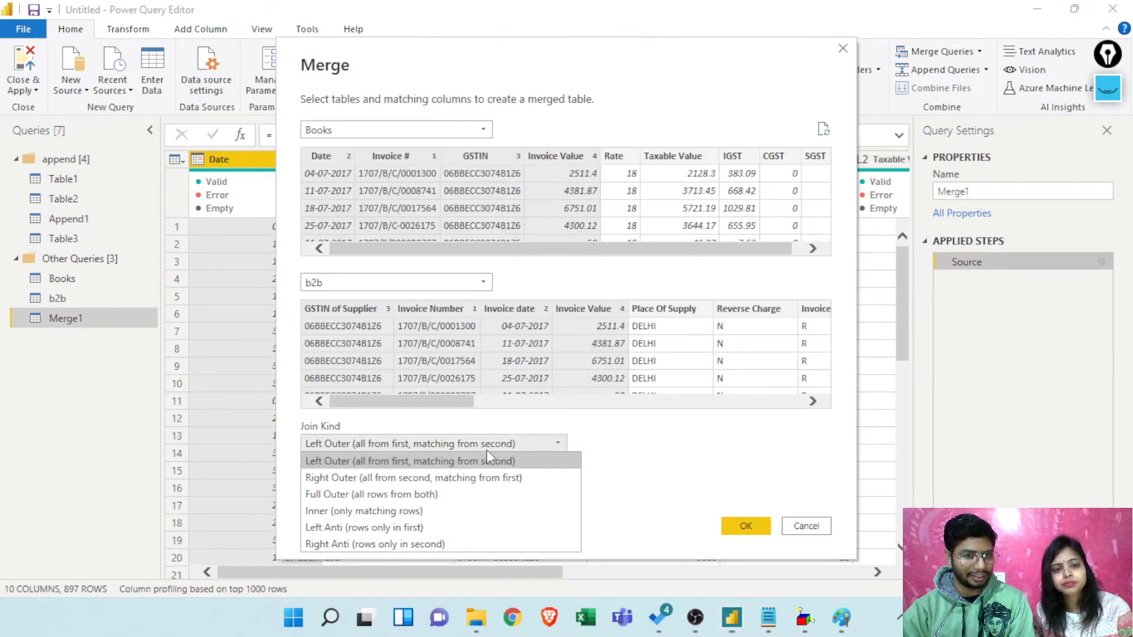
click(567, 511)
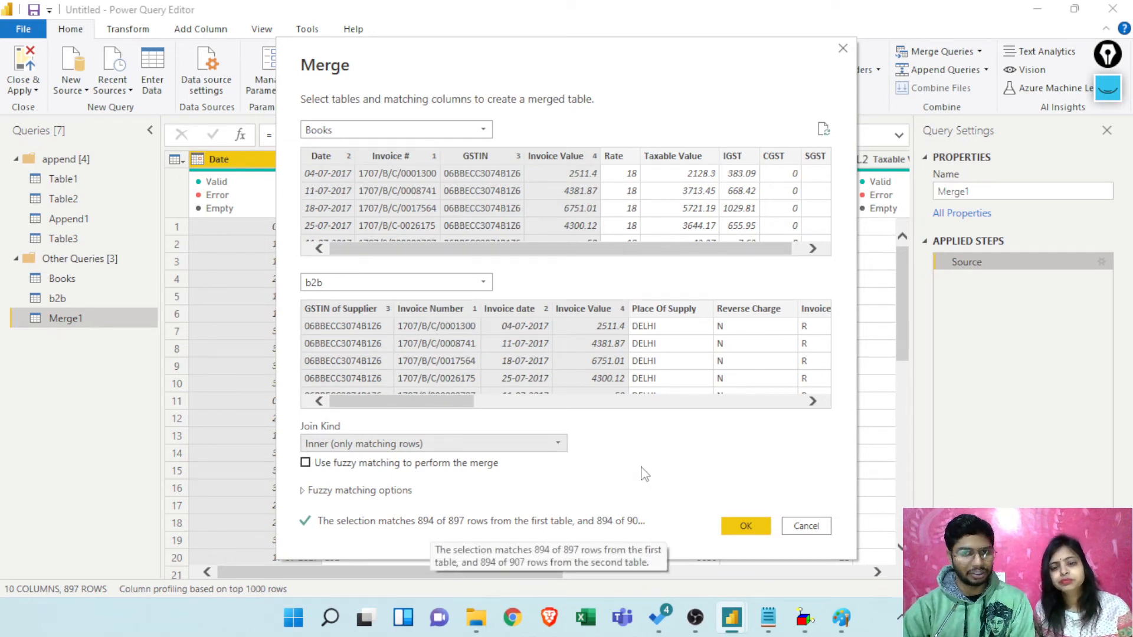
click(747, 528)
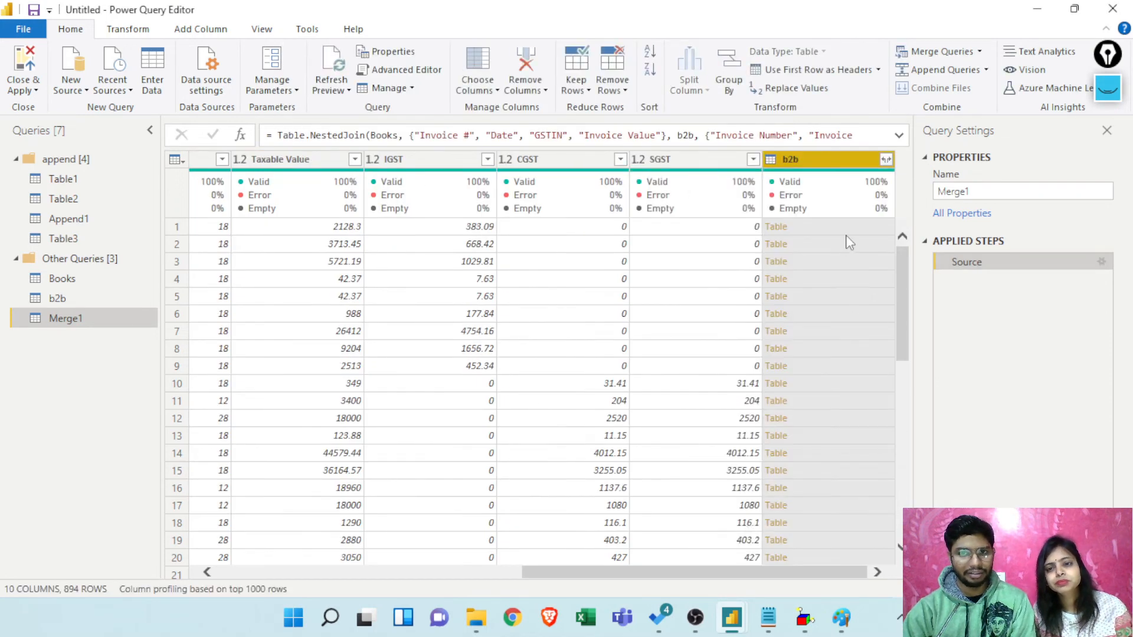
Step: Preview a few nested b2b tables in Merge1 and expand all b2b columns, using the original column name as prefix
click(847, 244)
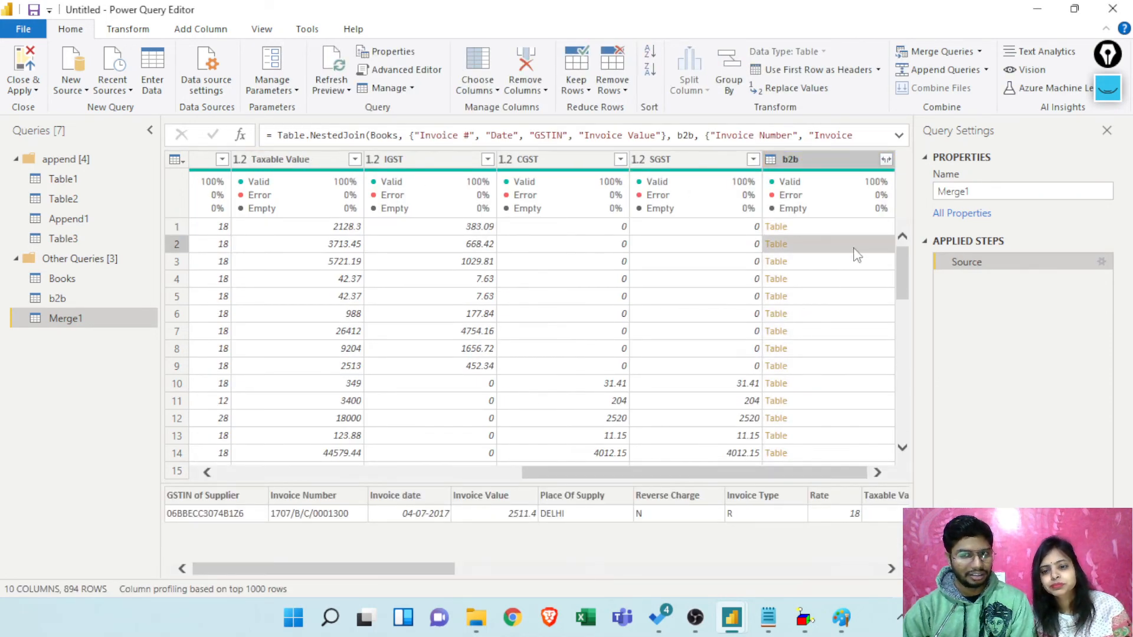
click(860, 280)
click(854, 314)
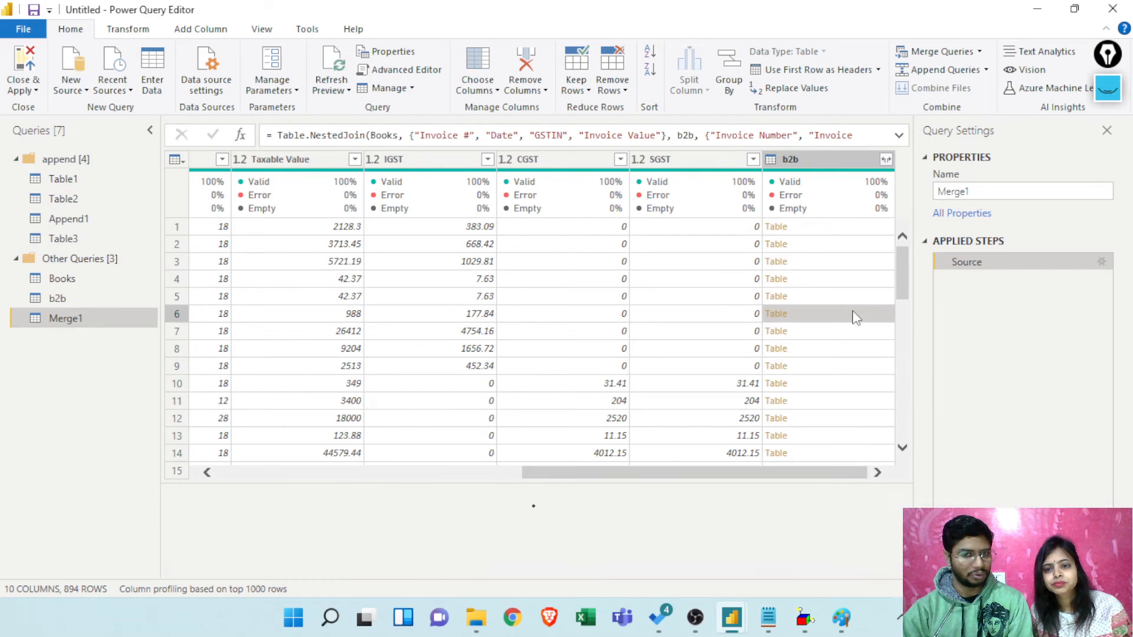
click(885, 160)
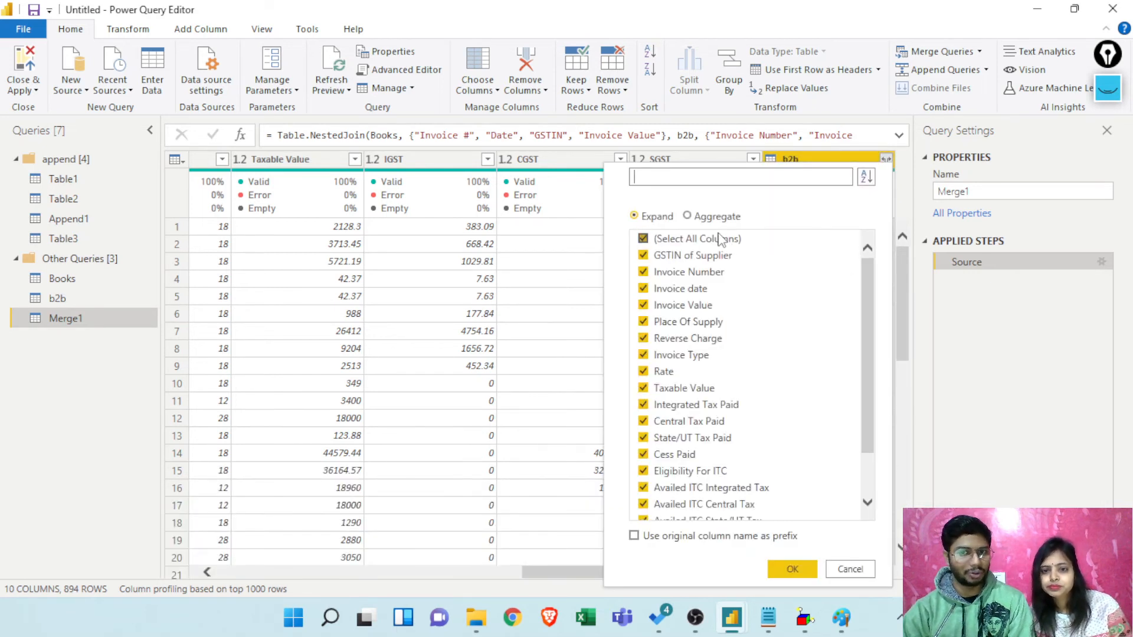
click(633, 537)
click(791, 570)
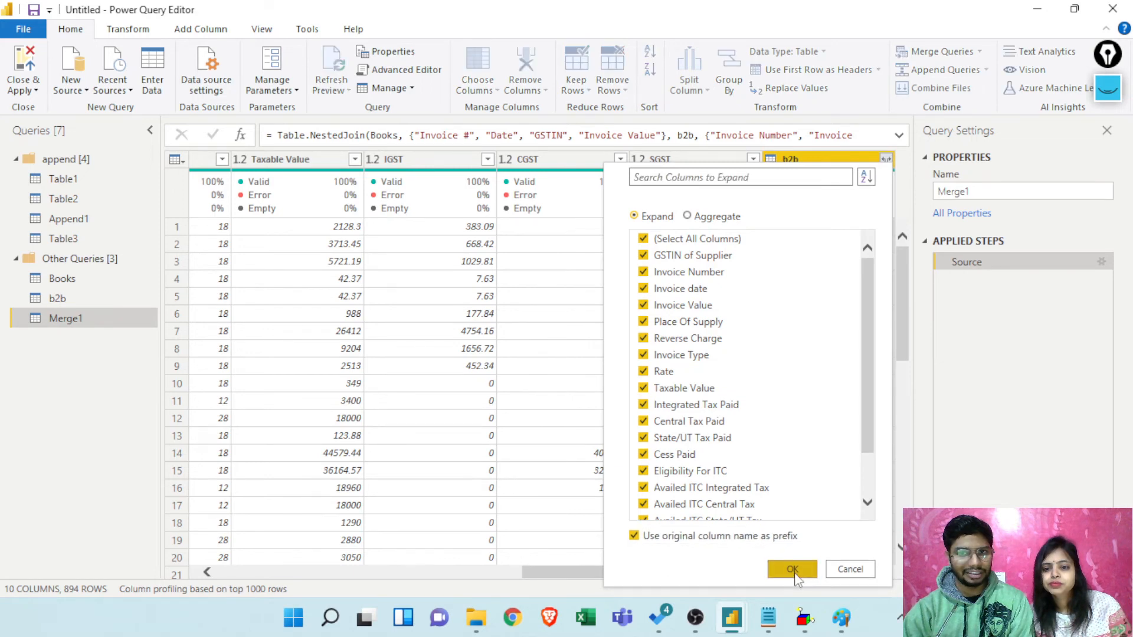
drag(413, 579, 487, 581)
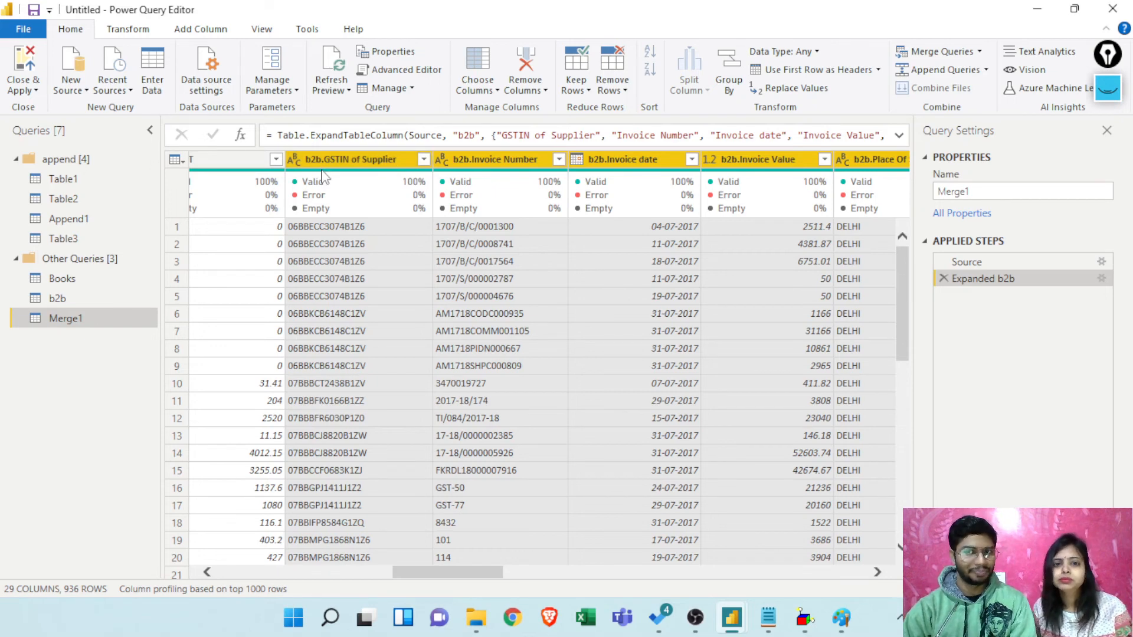
mouse_move(323, 177)
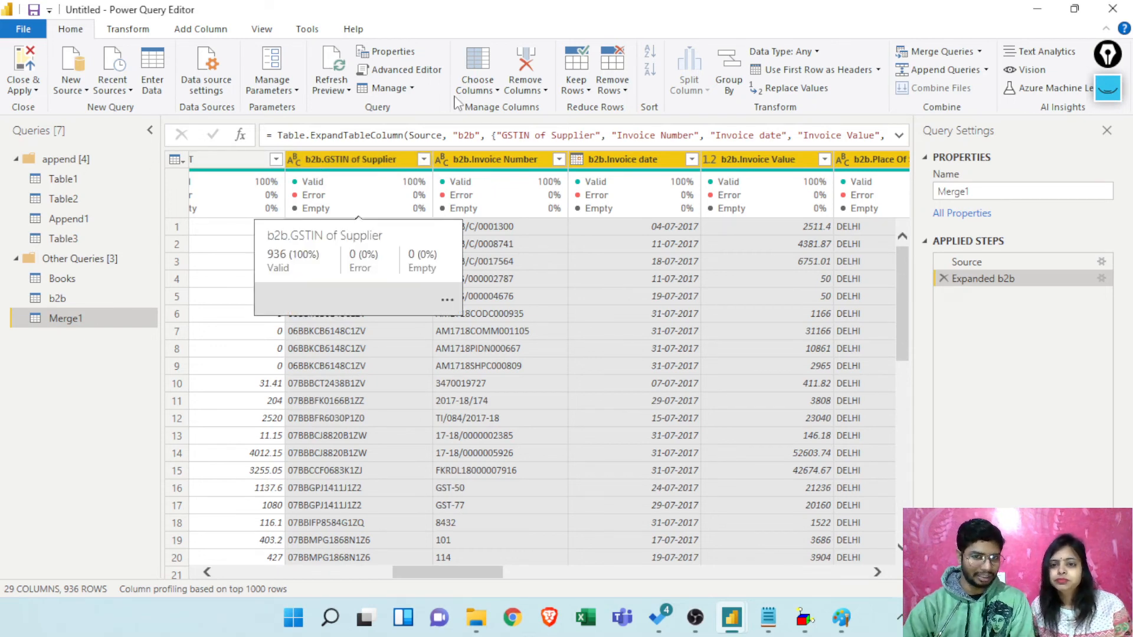
drag(490, 568, 273, 571)
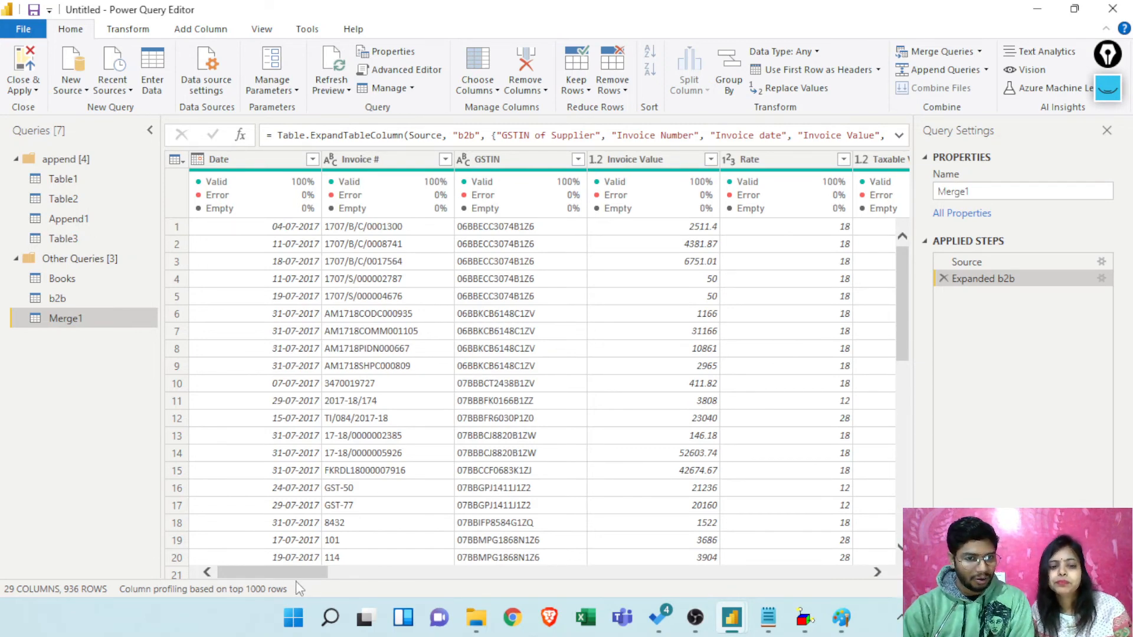
mouse_move(319, 573)
mouse_down()
mouse_move(618, 540)
mouse_move(833, 537)
mouse_move(339, 543)
mouse_move(313, 570)
mouse_up()
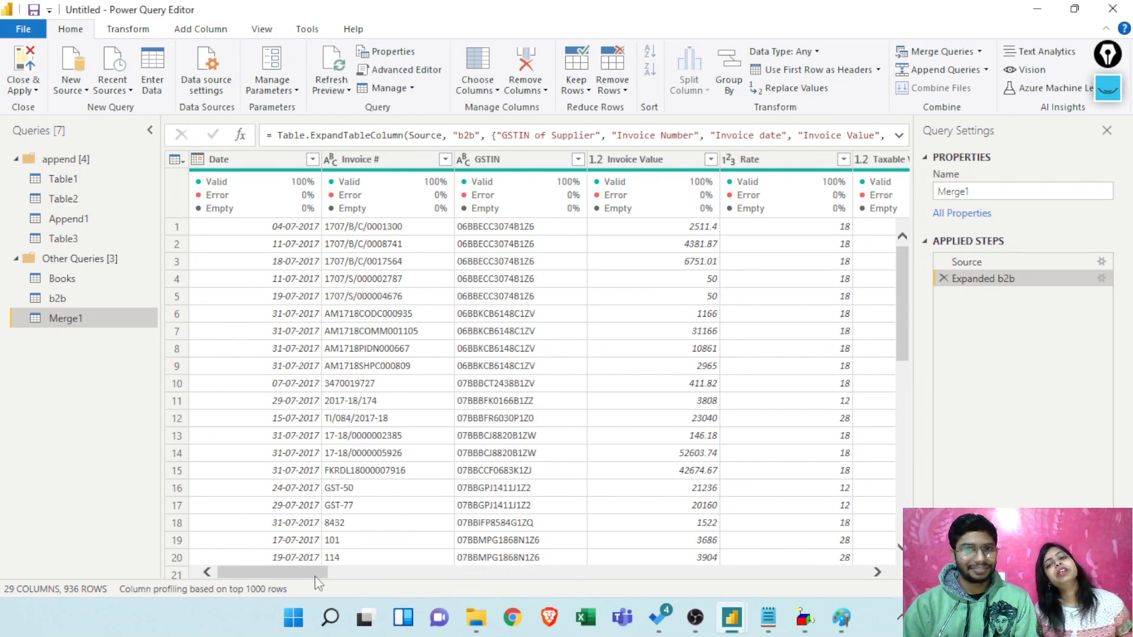
click(695, 618)
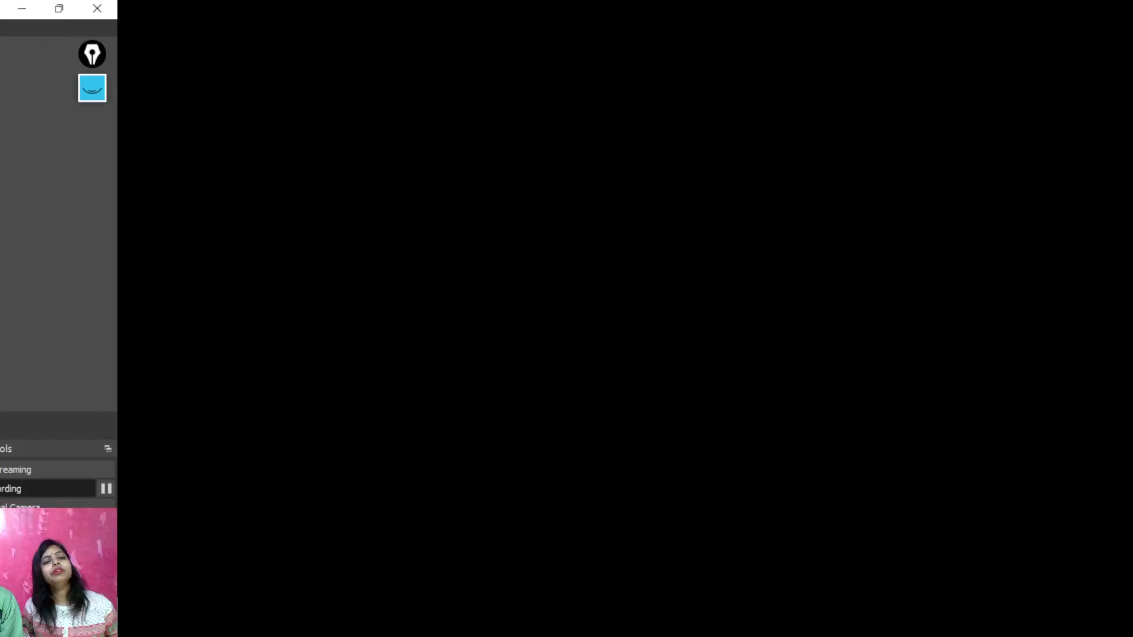